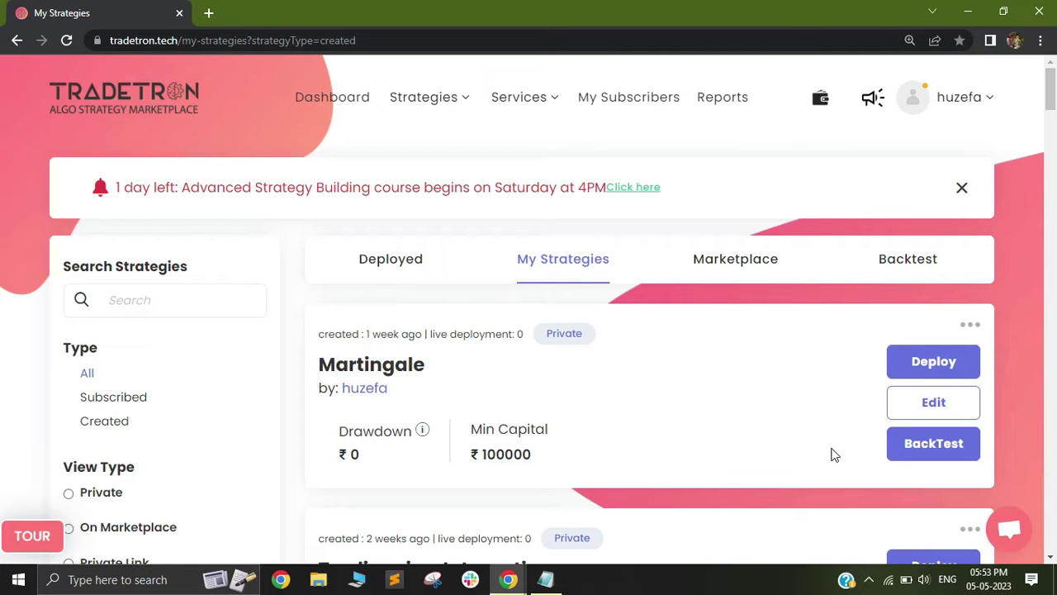
Switch to the Martingale notes in Notepad and add 100 below the "18000 CE SELL 1 lot" line
click(545, 578)
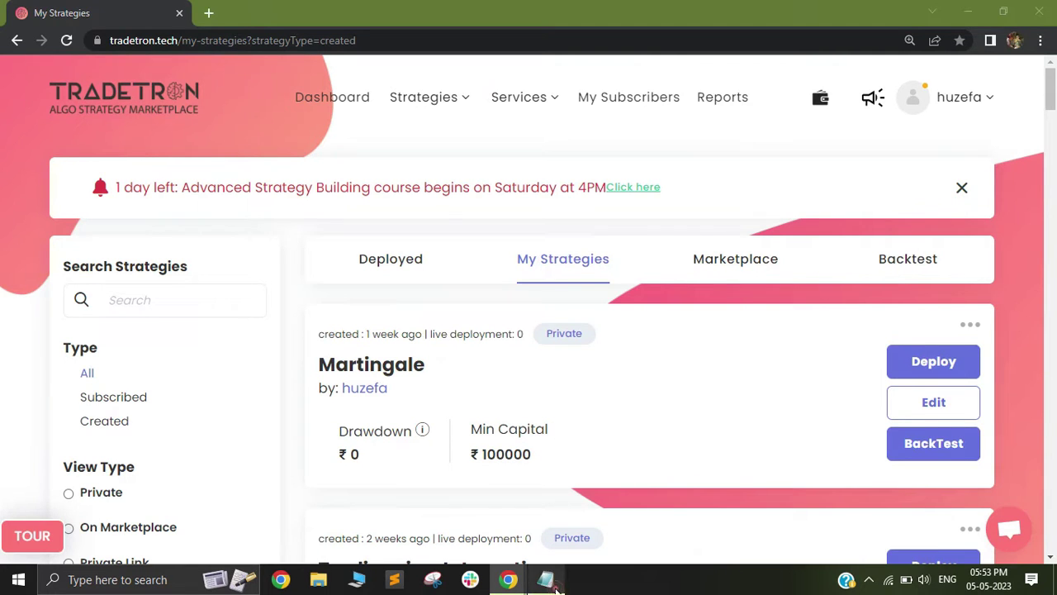
drag(217, 123, 302, 124)
click(233, 128)
drag(200, 125, 272, 124)
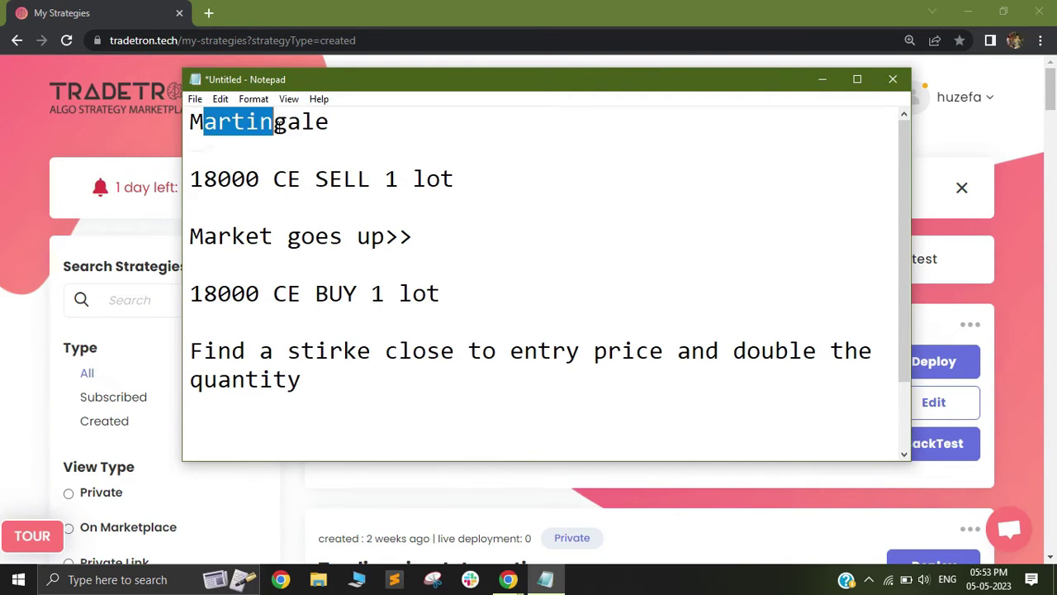
click(189, 225)
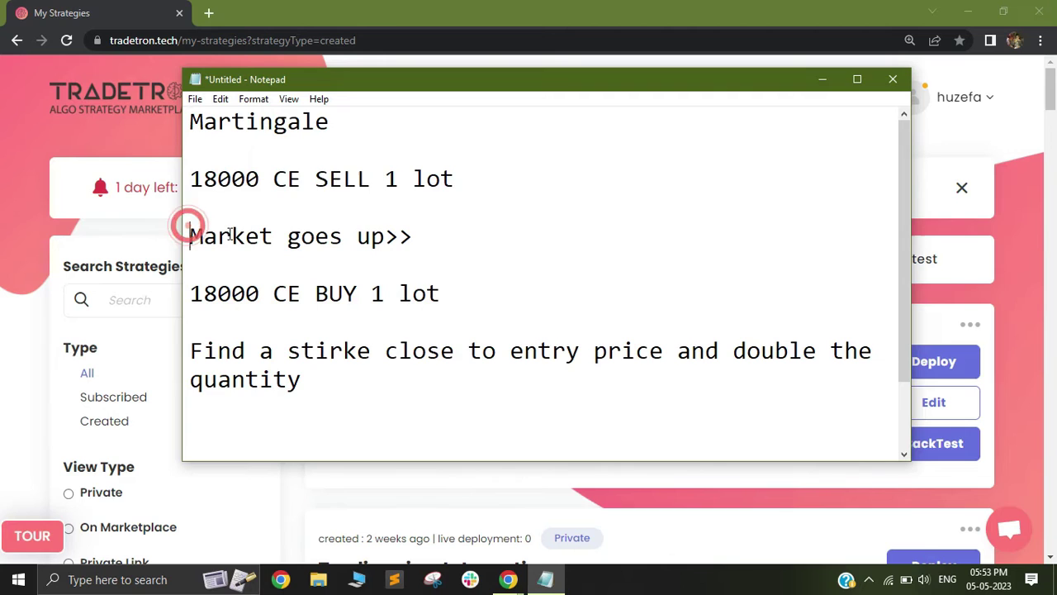
drag(192, 178, 454, 183)
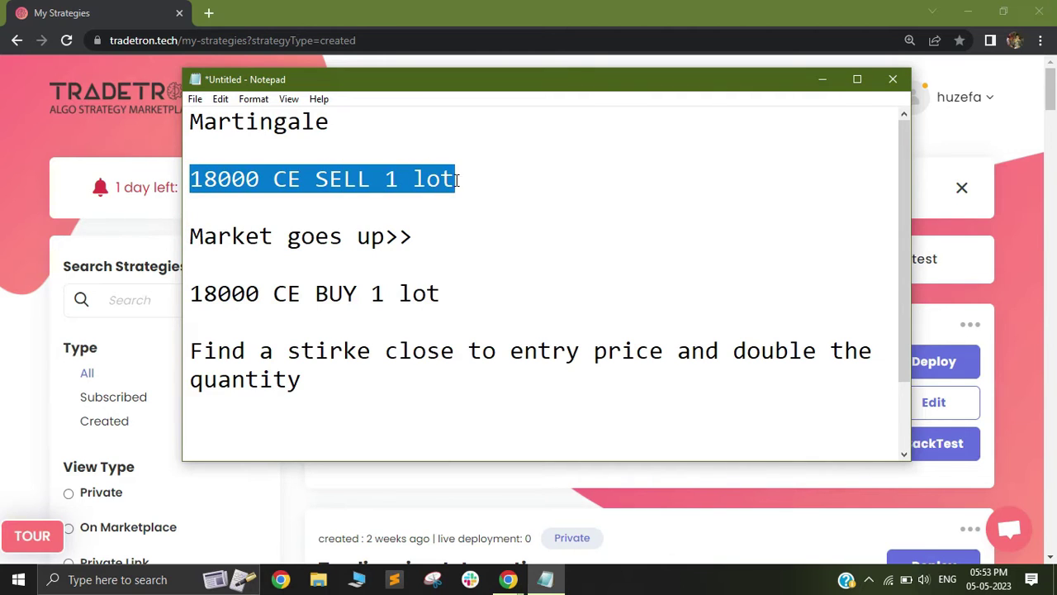
click(235, 183)
drag(192, 180, 464, 179)
click(475, 188)
click(305, 208)
text(100)
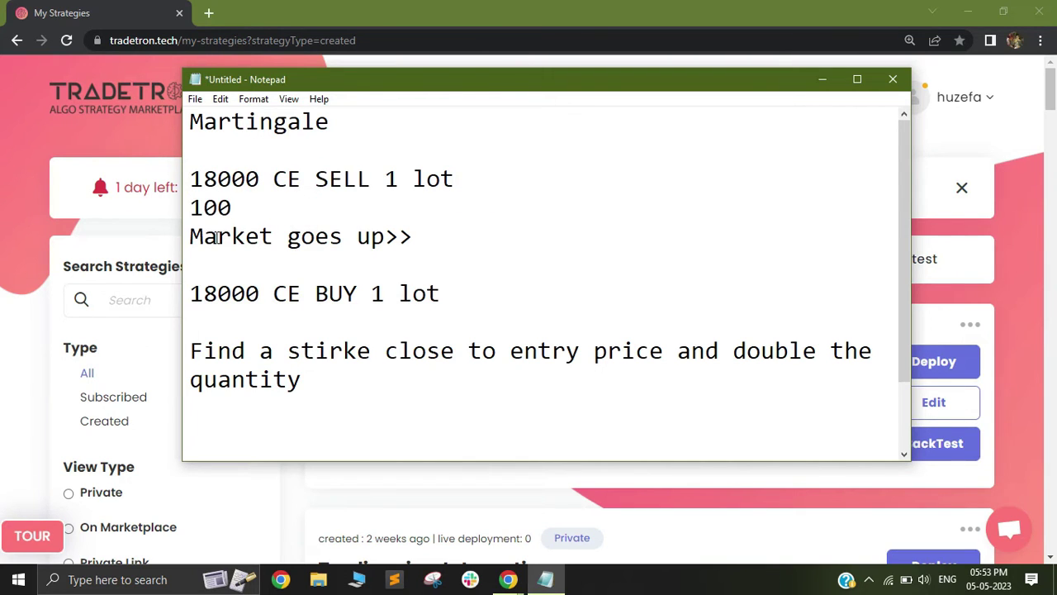
Add 200 on the blank line below "Market goes up>>" in the notes
click(421, 237)
drag(218, 178, 344, 178)
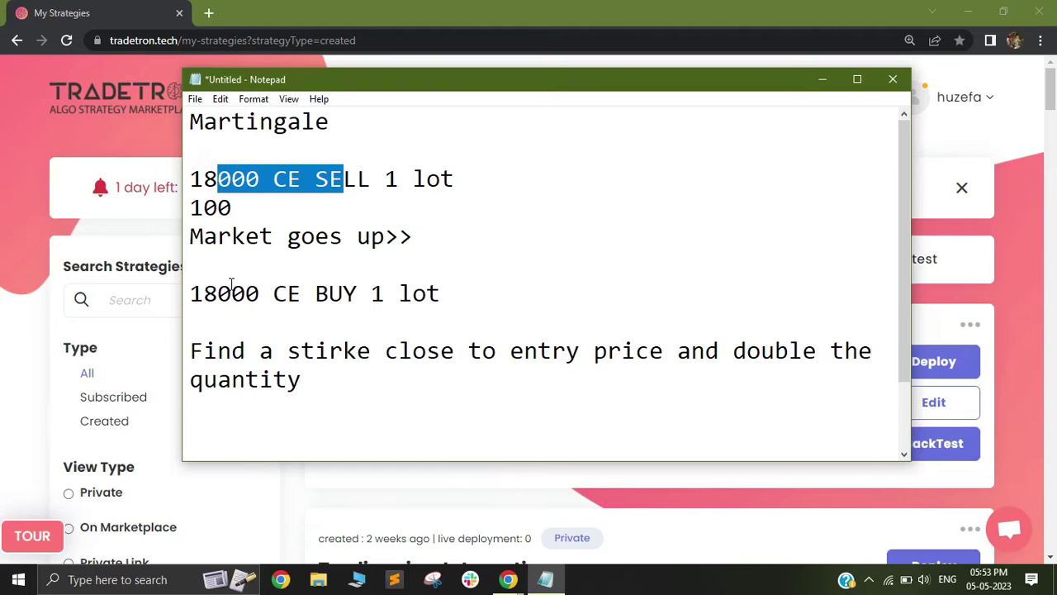
click(239, 259)
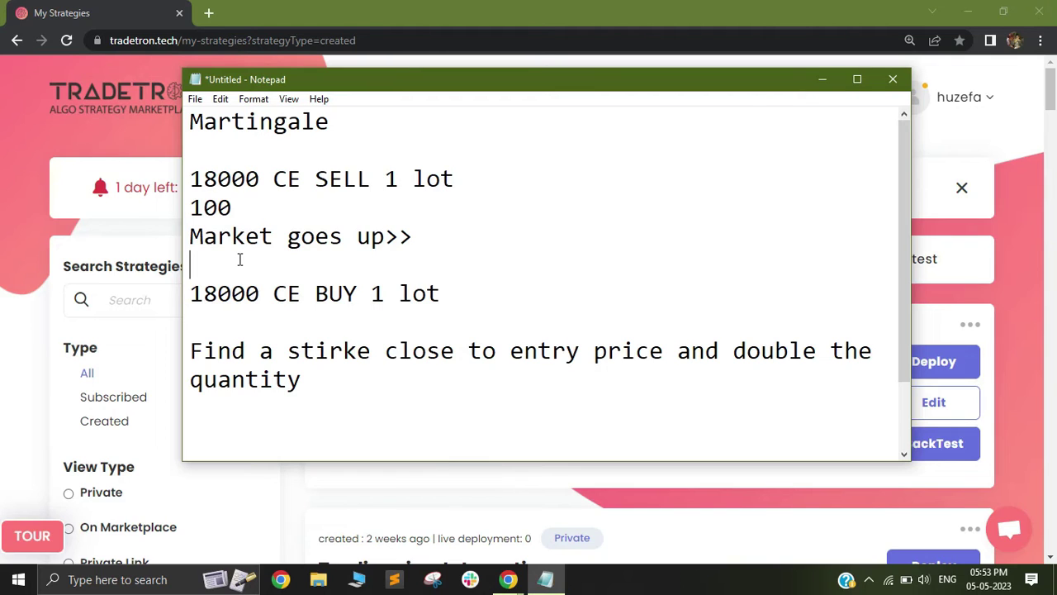
text(200)
Examine the notes on buying back the 18000 CE lot and finding a strike close to the original entry price
drag(199, 259, 233, 261)
mouse_move(204, 124)
mouse_down()
mouse_move(317, 125)
mouse_move(191, 125)
mouse_up()
click(192, 293)
drag(192, 294, 444, 299)
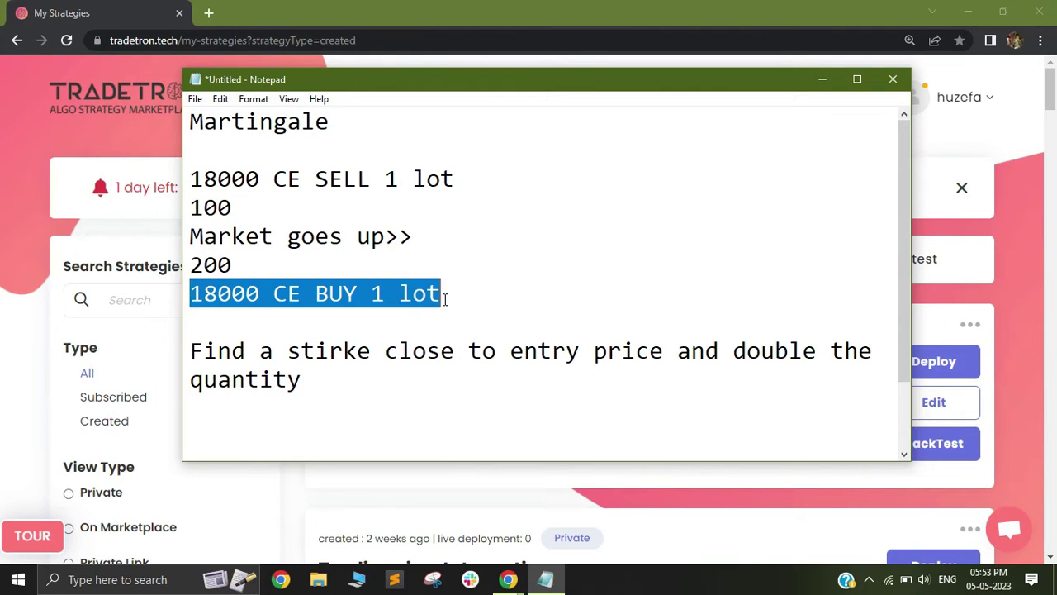
click(237, 295)
click(476, 294)
mouse_move(183, 264)
mouse_down()
mouse_move(236, 264)
mouse_move(196, 264)
mouse_up()
click(215, 265)
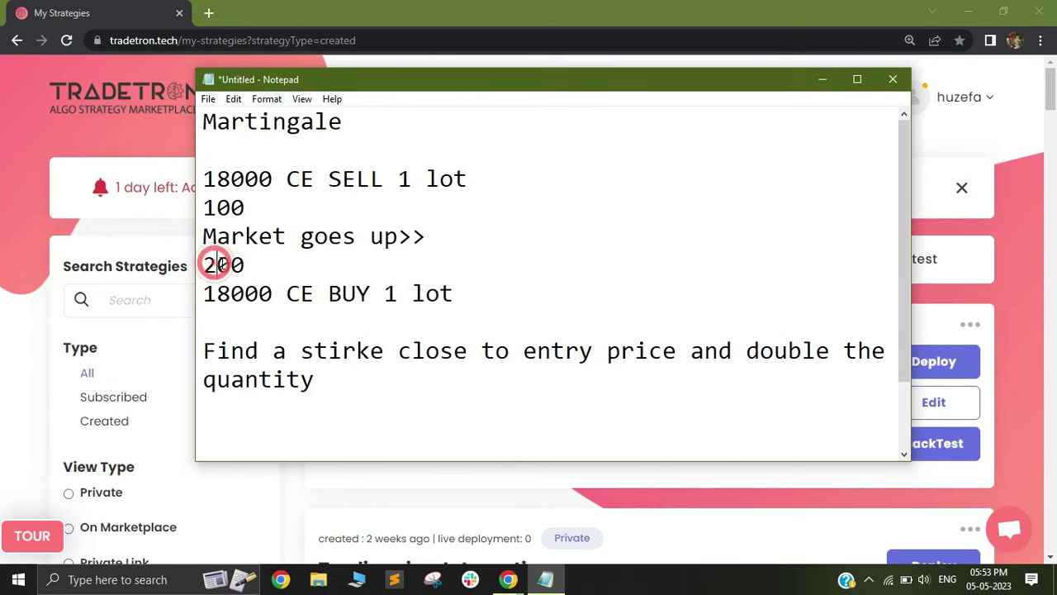
double_click(221, 264)
drag(212, 295, 452, 295)
drag(440, 295, 453, 295)
drag(430, 190, 203, 182)
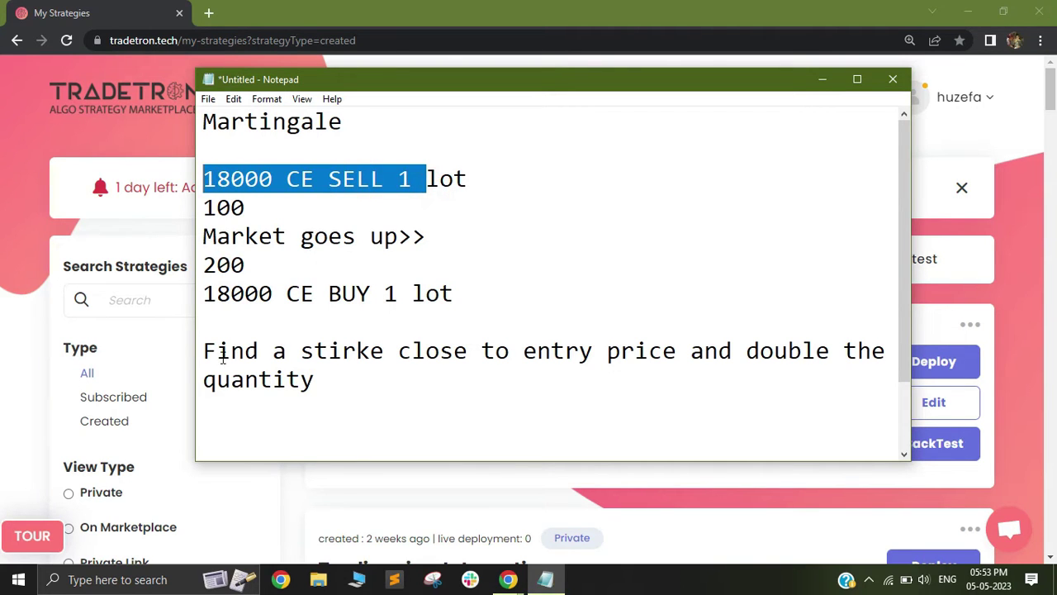
drag(204, 351, 664, 350)
click(384, 355)
drag(231, 179, 356, 179)
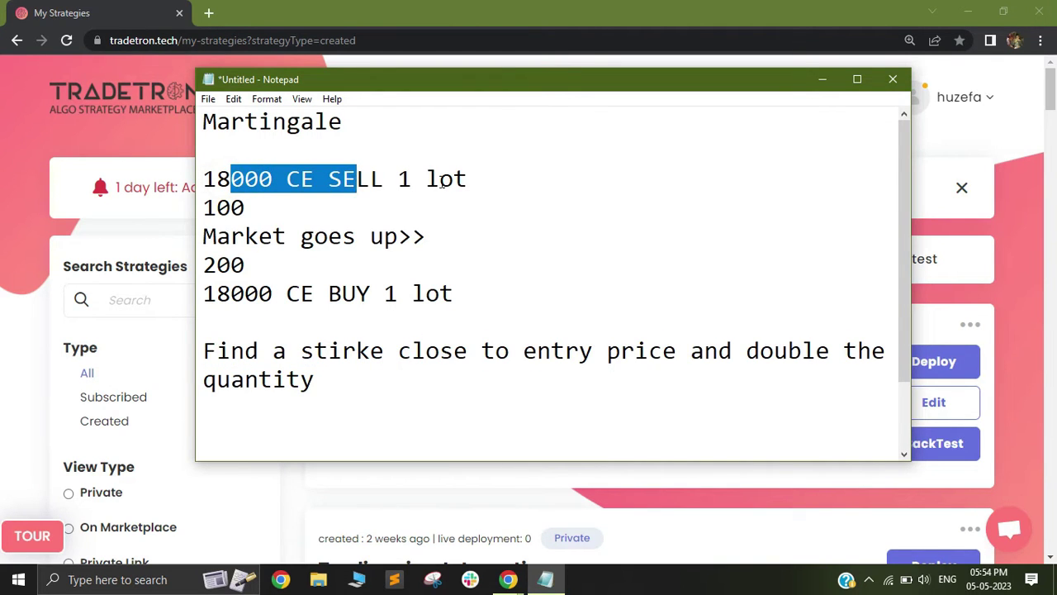
drag(255, 208, 203, 207)
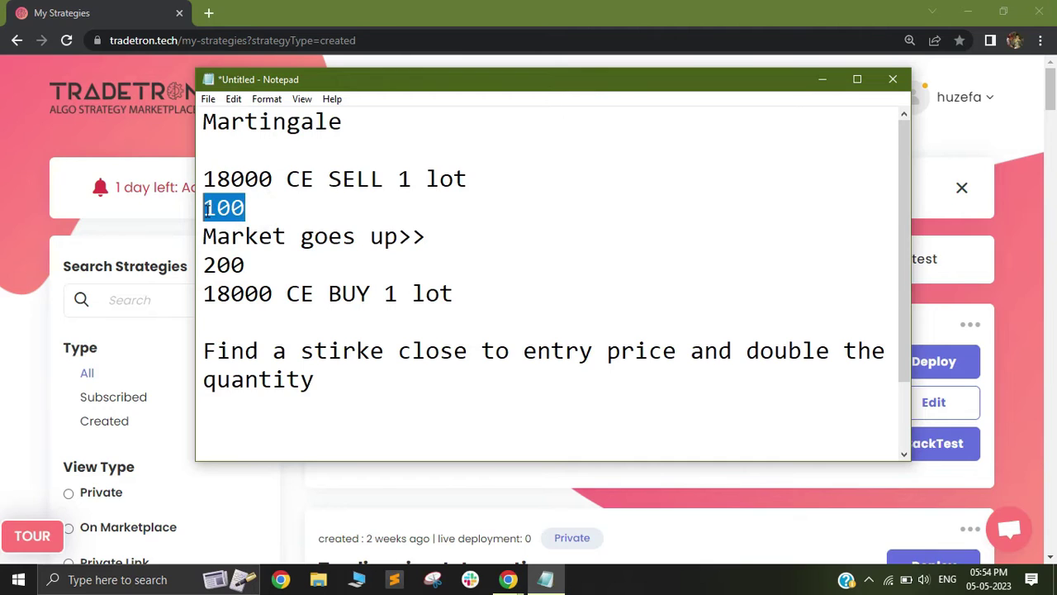
click(273, 394)
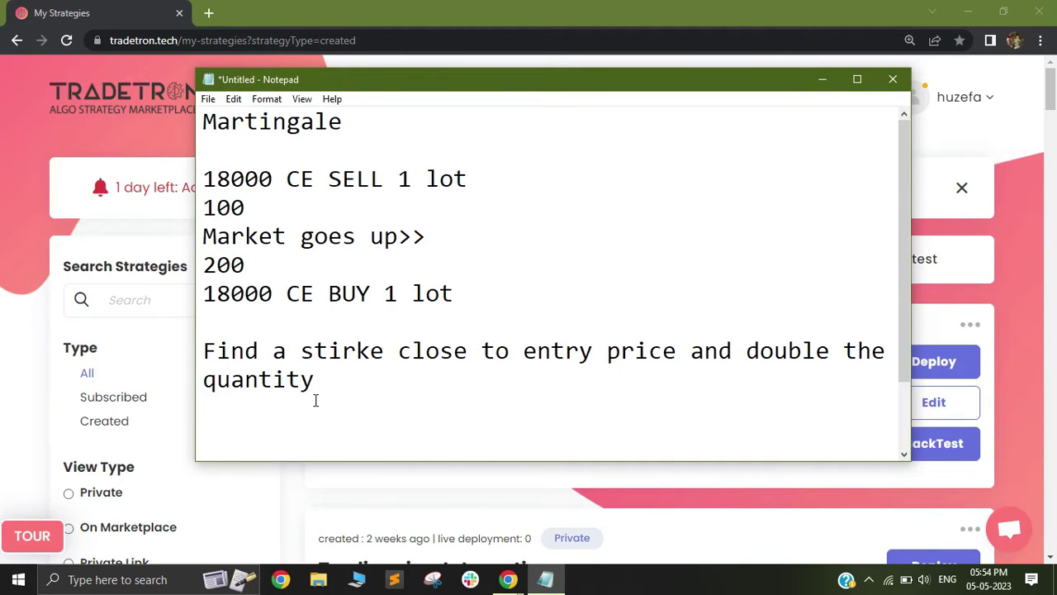
Correct the misspelled word "stirke" to "strike" in the note about doubling the quantity
click(355, 351)
key(BackSpace)
key(BackSpace)
text(ri)
Add the example line "18500 CE 200" below the note about doubling the quantity
click(306, 404)
text(18)
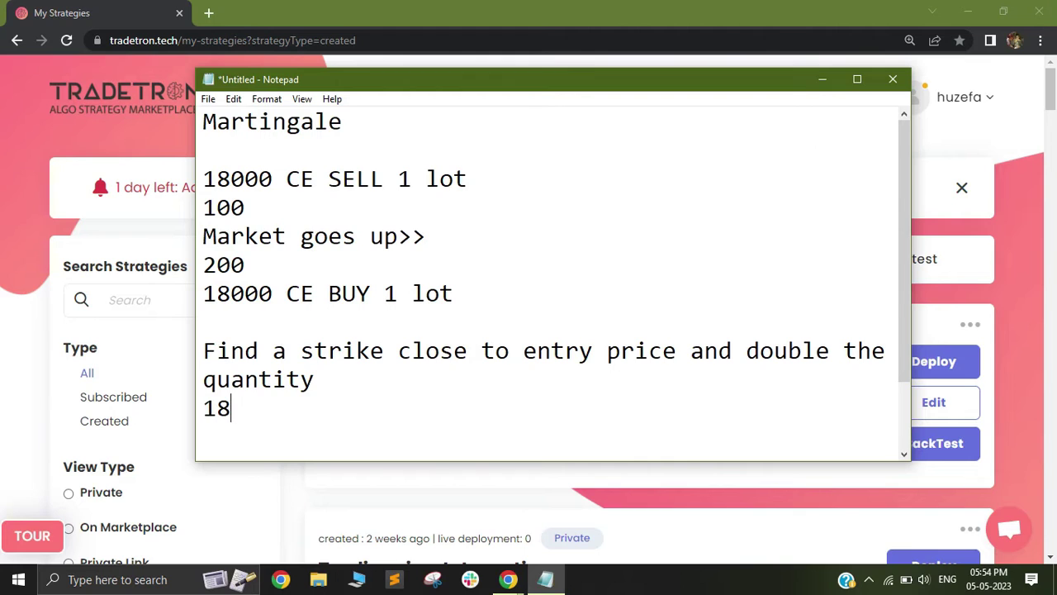
text(500 CE)
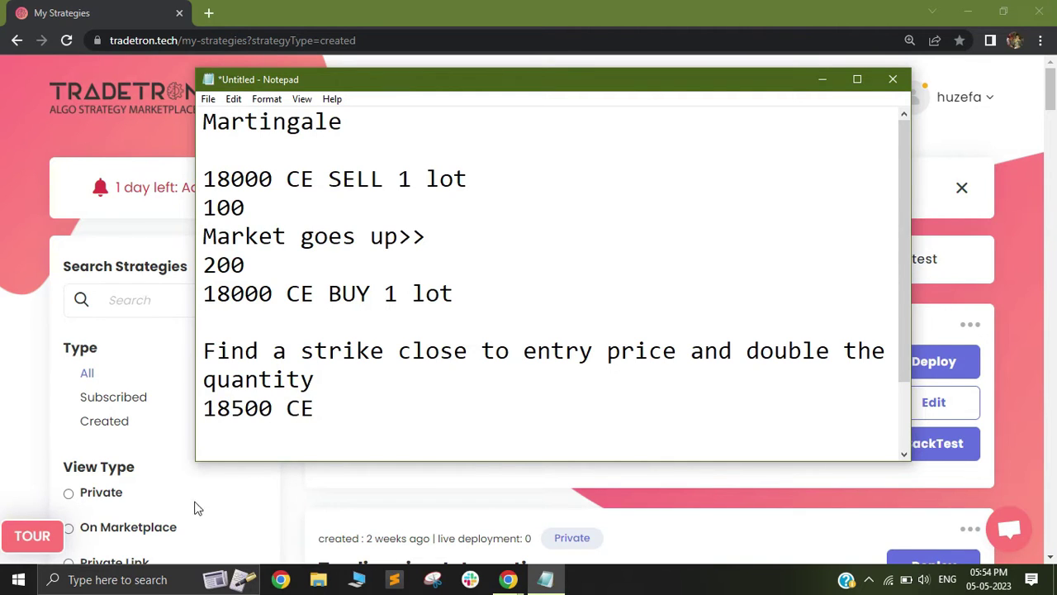
drag(204, 207, 231, 207)
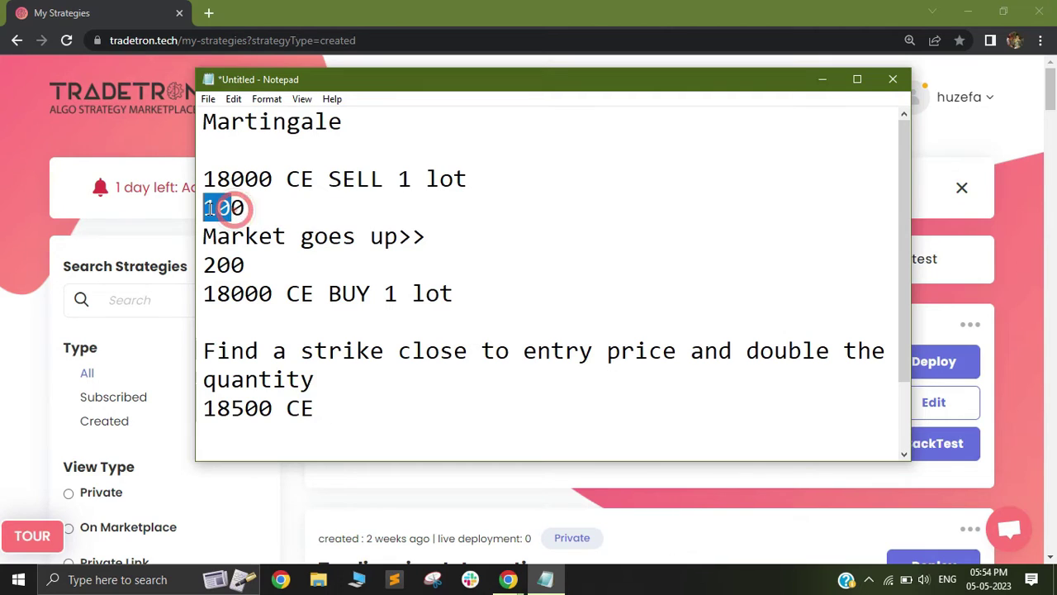
click(331, 407)
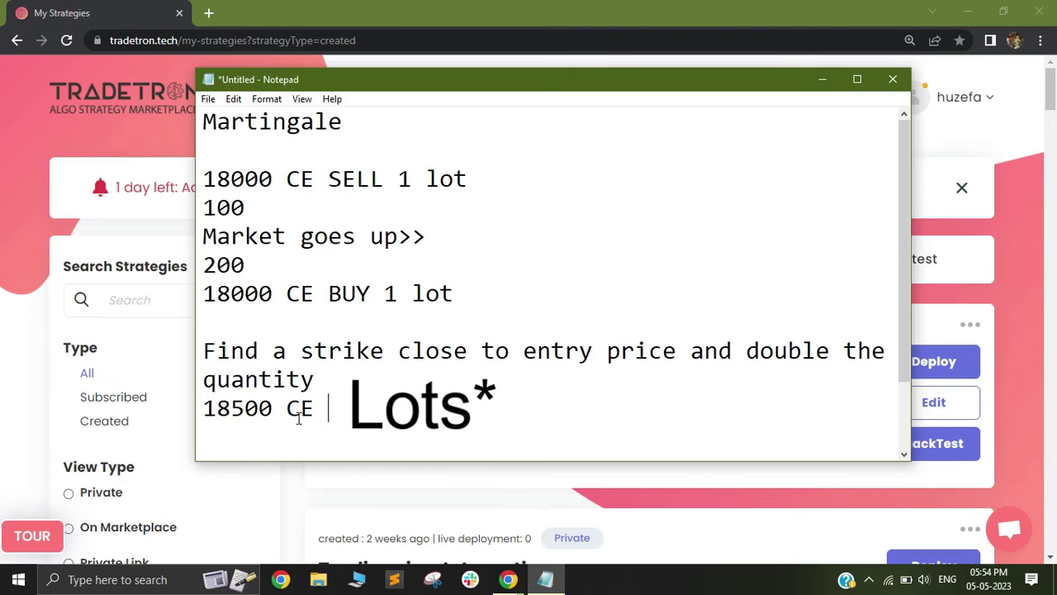
text(200)
click(328, 408)
drag(328, 408, 370, 408)
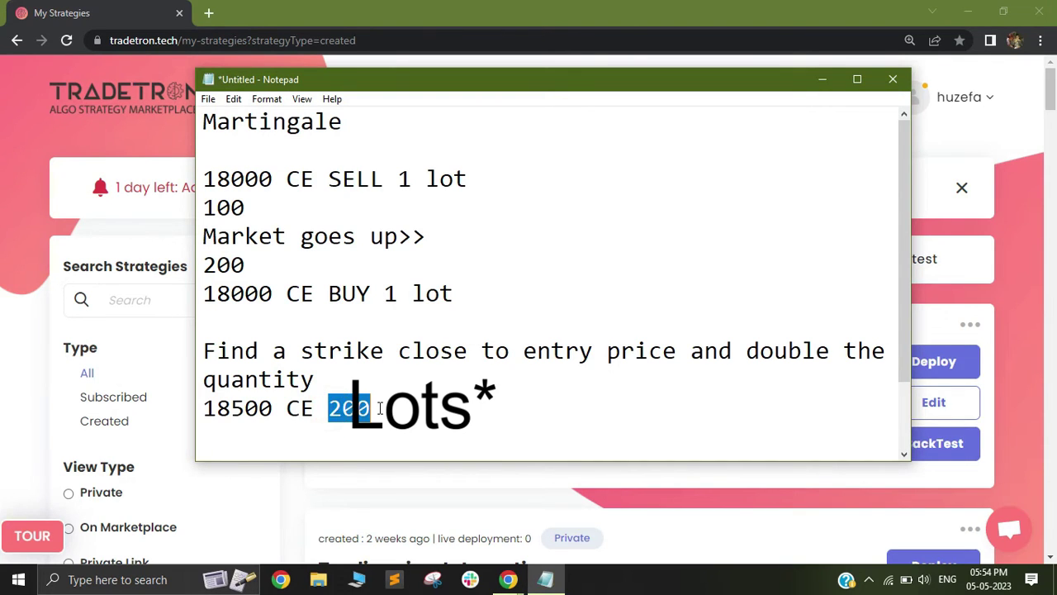
click(384, 417)
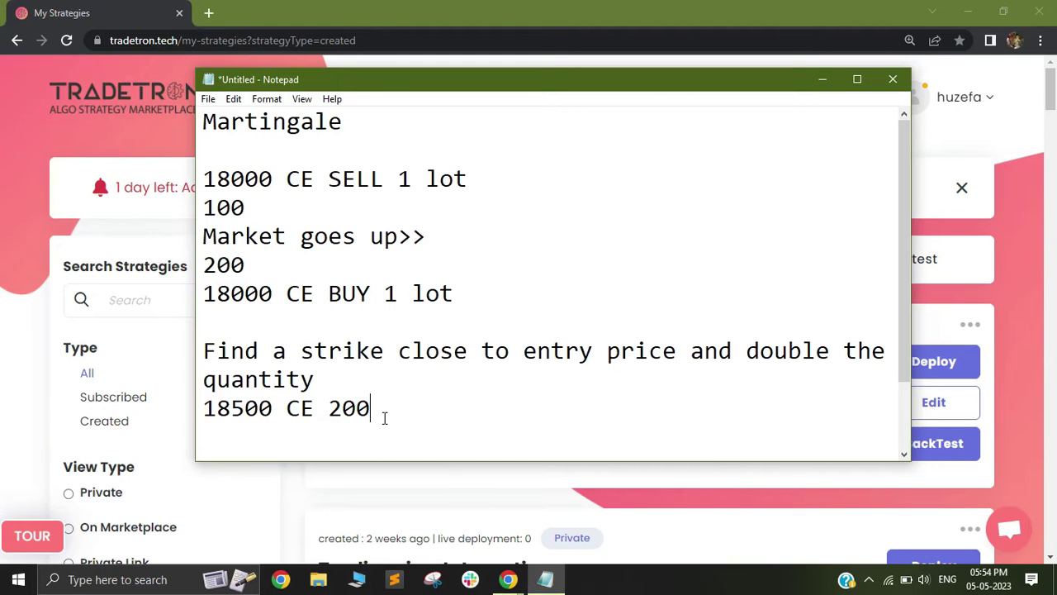
Put the notes away, switch back to Tradetron in the browser and open the Martingale strategy for editing
drag(200, 408, 359, 408)
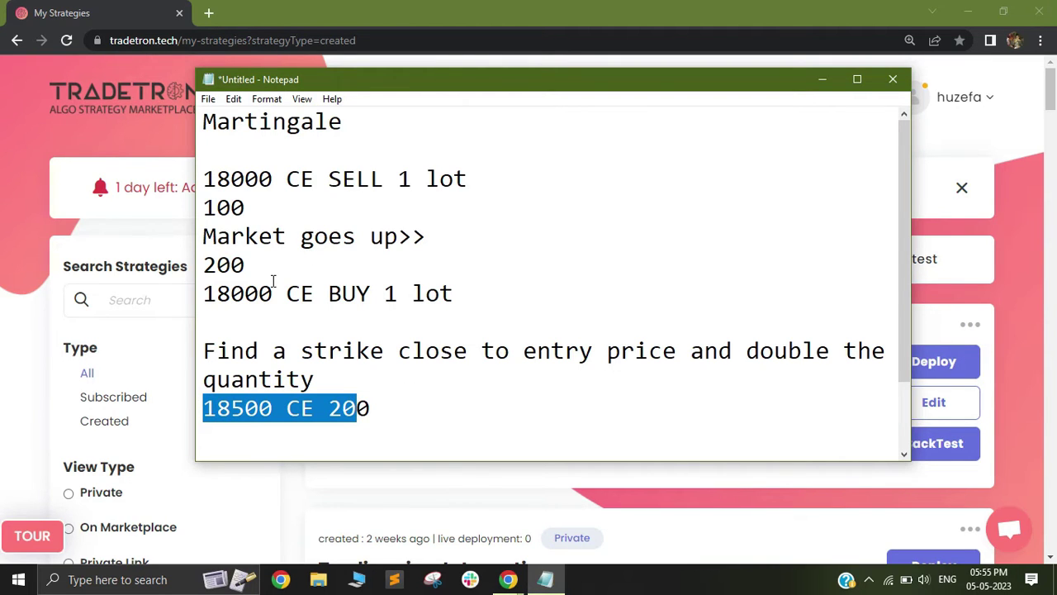
drag(217, 124, 357, 124)
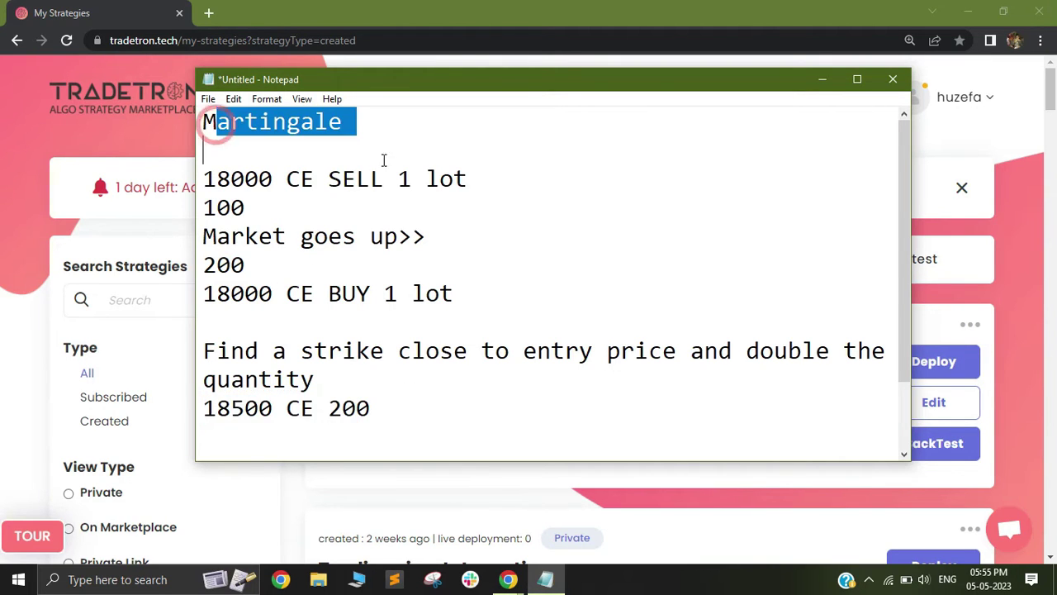
click(822, 79)
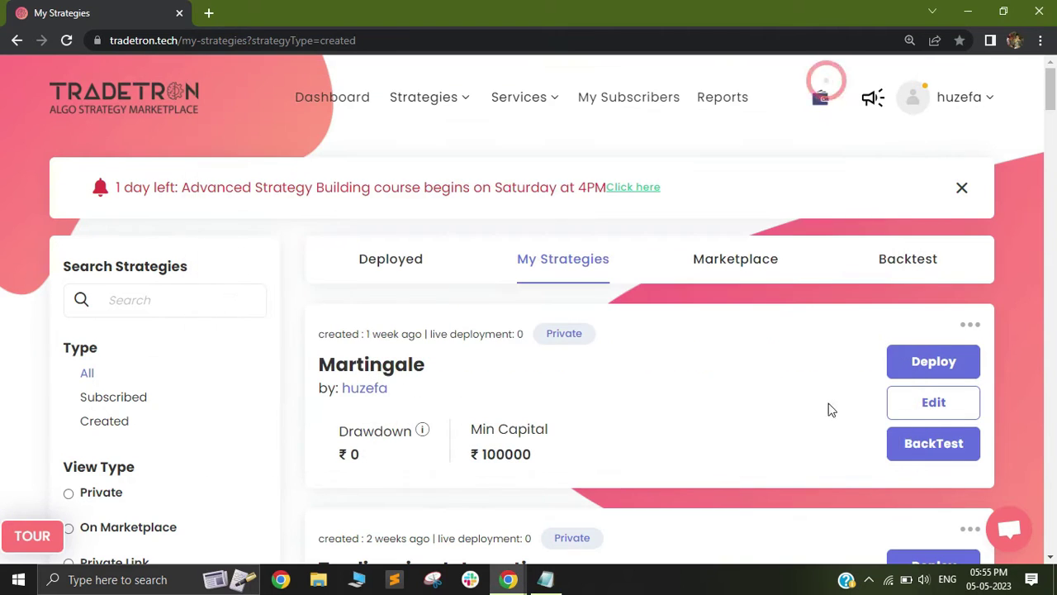
click(907, 417)
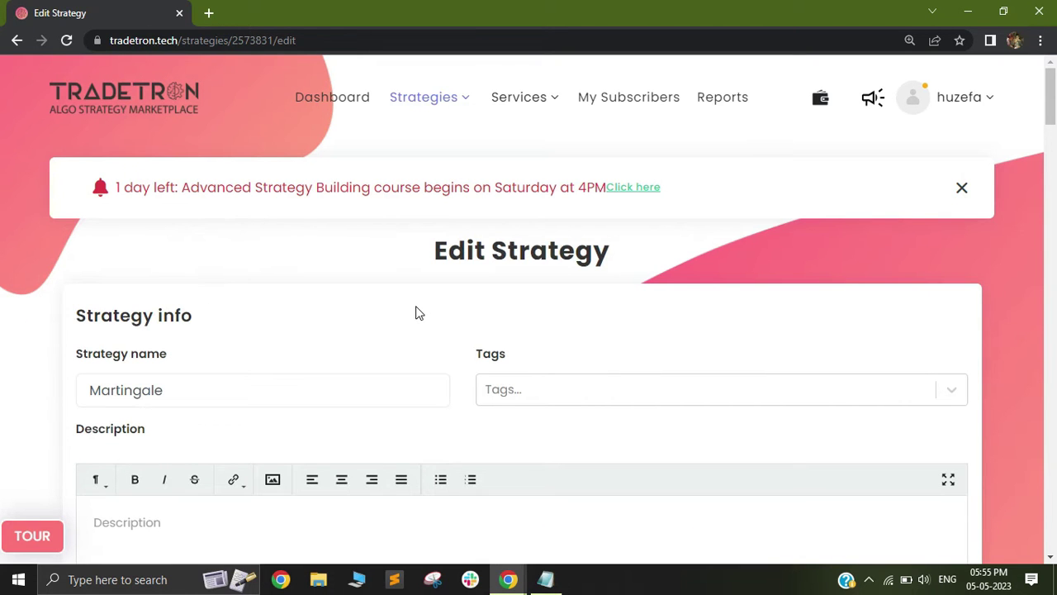
Examine the entry conditions of Set №1 in the Condition Builder and close it without changes
drag(1049, 124, 1051, 157)
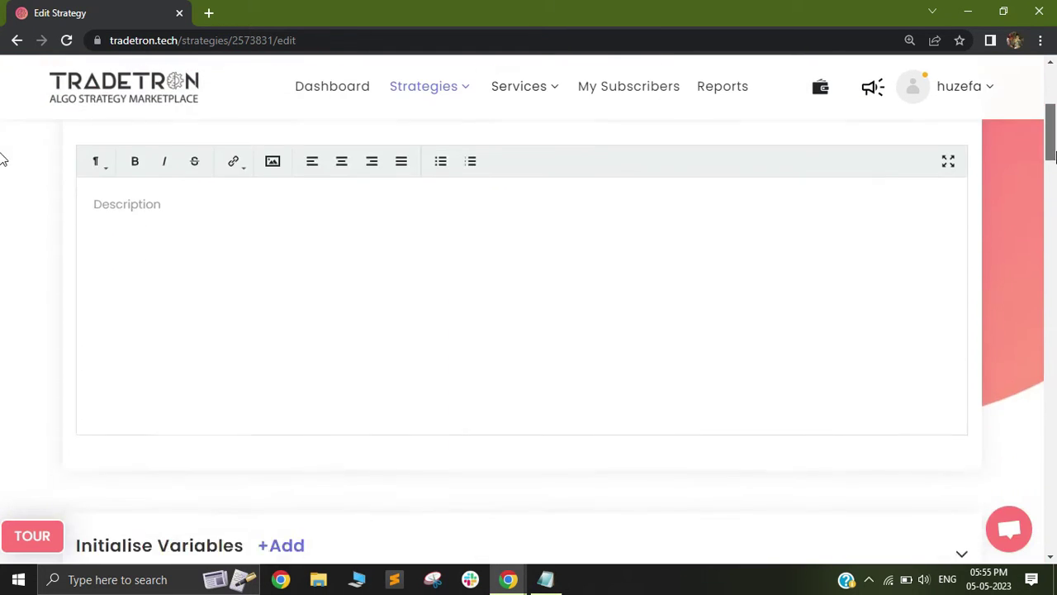
scroll(1051, 156, down, 5)
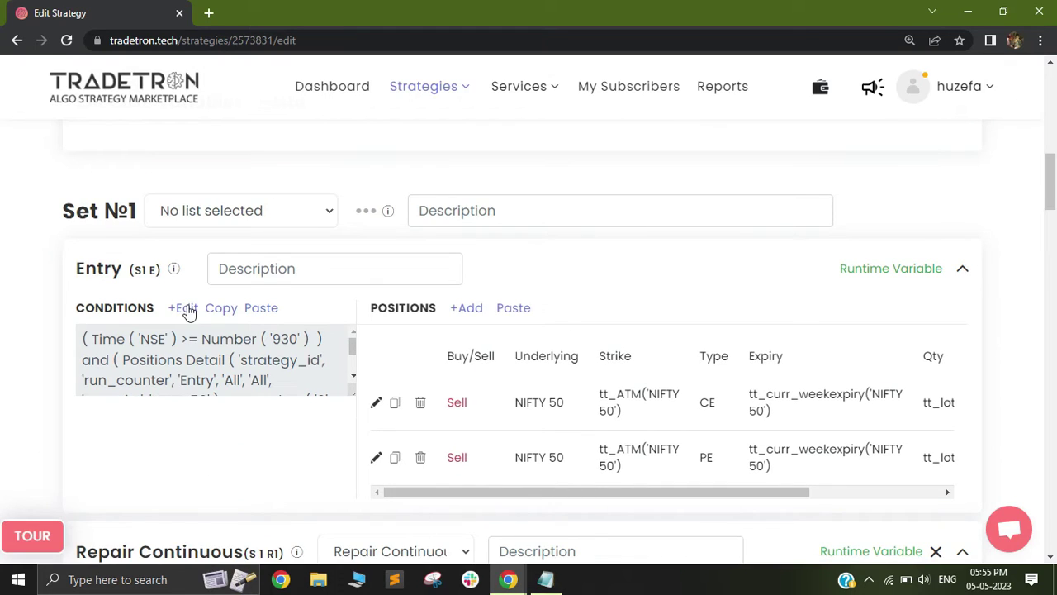
click(185, 308)
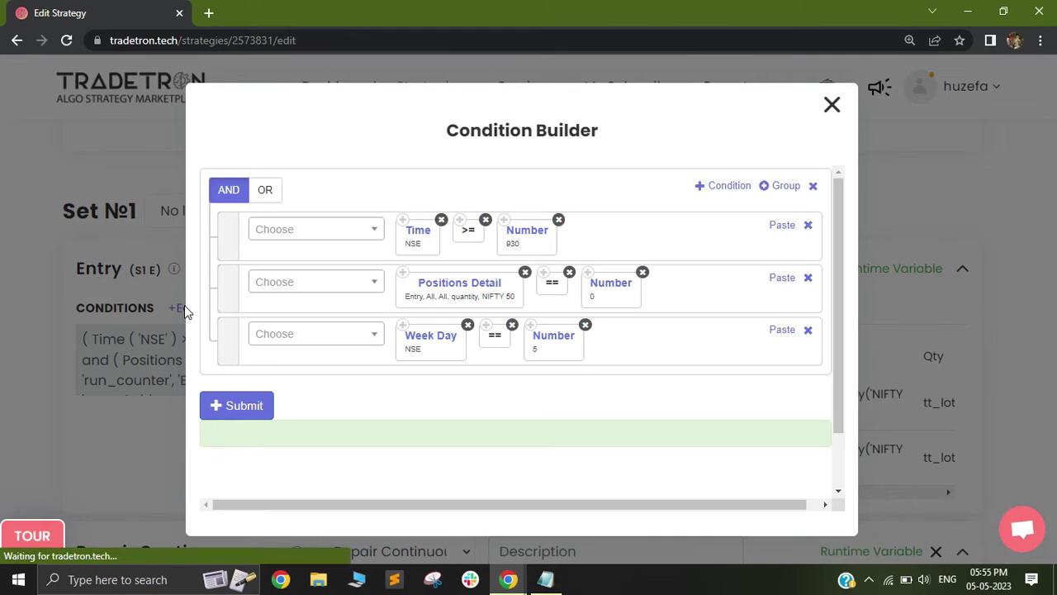
click(908, 41)
click(868, 70)
click(891, 70)
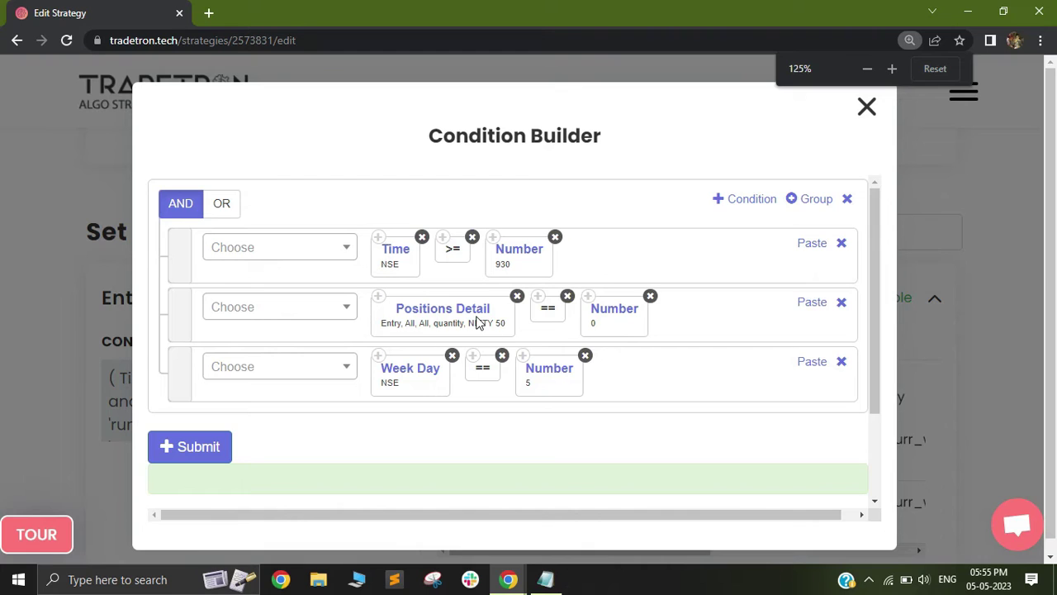
click(867, 109)
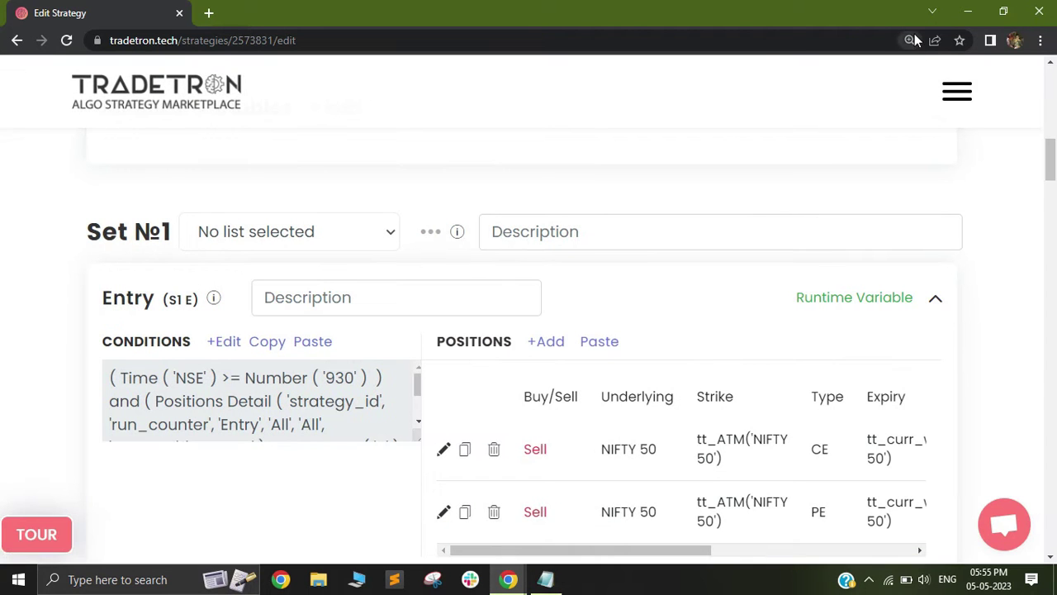
click(909, 40)
click(869, 70)
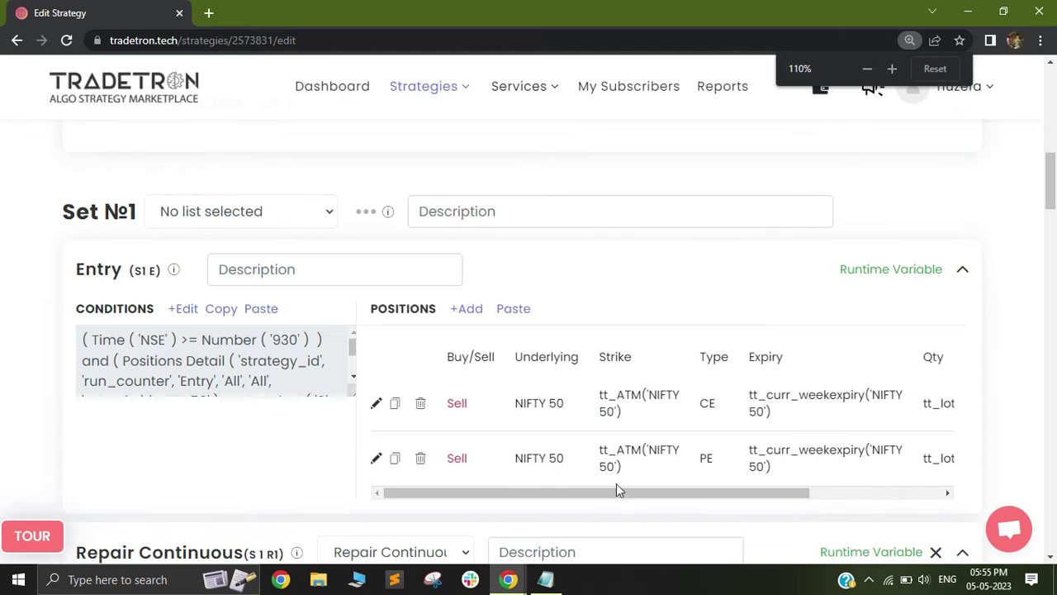
Examine the Set №1 entry positions and the conditions and positions of the Repair Continuous block
mouse_move(509, 493)
mouse_down()
mouse_move(672, 515)
mouse_move(521, 507)
mouse_up()
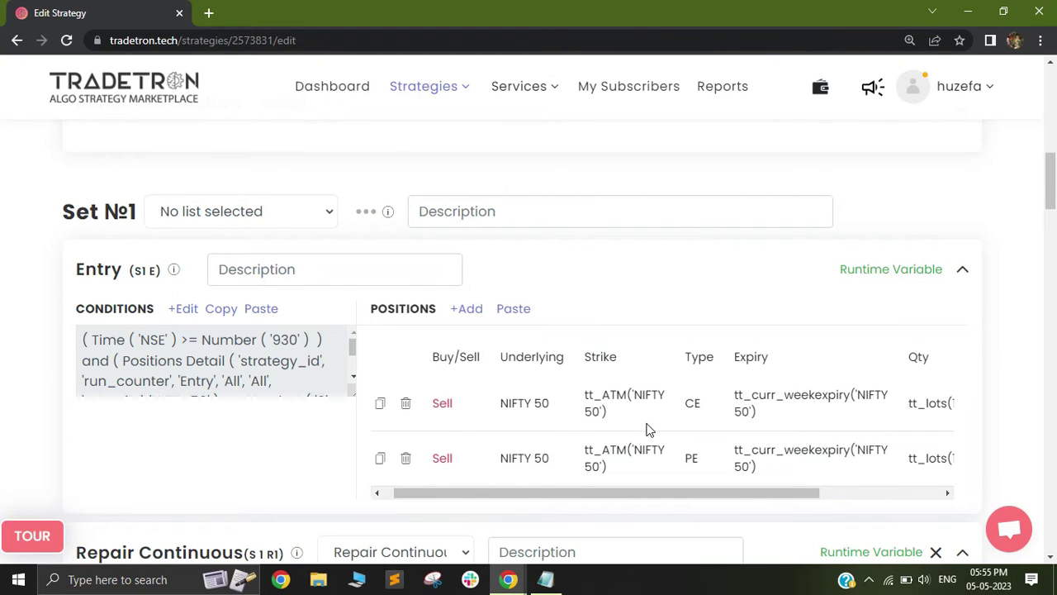
drag(1049, 183, 2, 213)
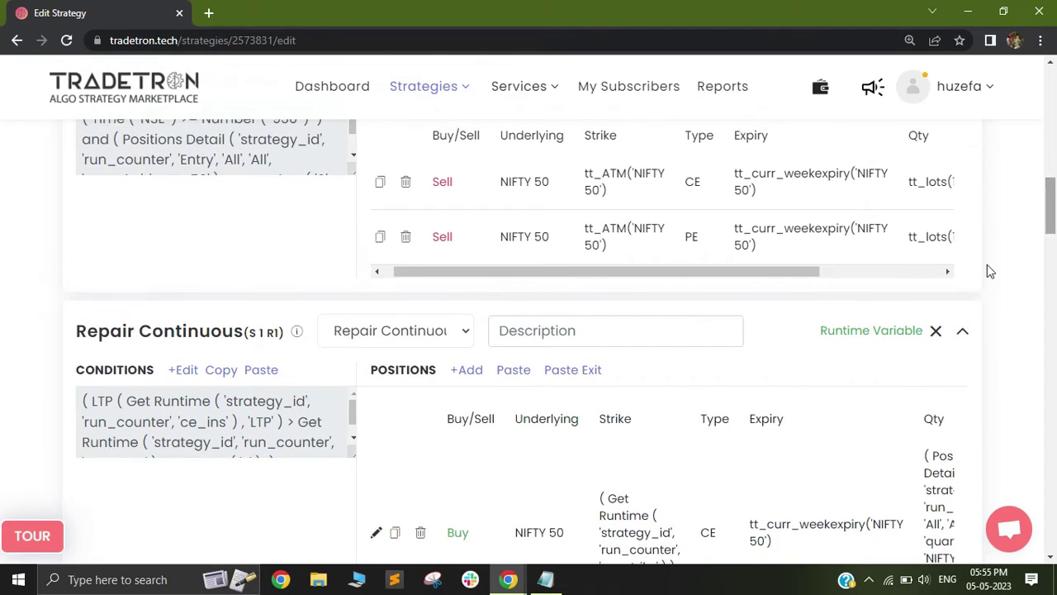
drag(75, 332, 213, 332)
drag(3, 216, 4, 294)
drag(99, 175, 272, 211)
click(1031, 289)
drag(4, 302, 2, 247)
Switch back to Notepad and delete all notes below the Martingale heading
click(545, 578)
drag(380, 413, 207, 183)
key(BackSpace)
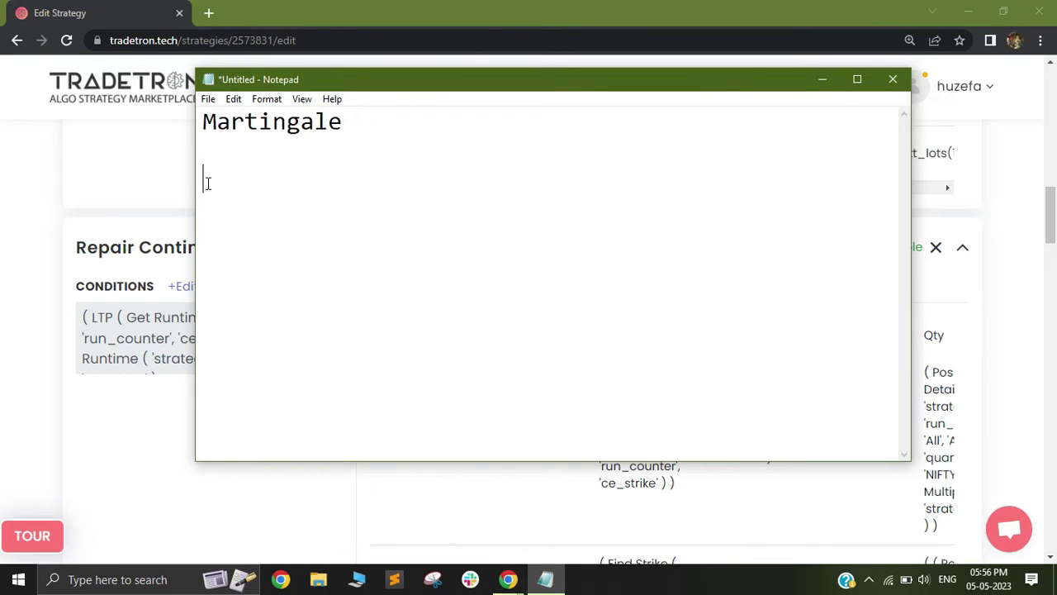
List "ins name", "ins strike" and "ins entry" on separate lines below the Martingale heading
text(ins name)
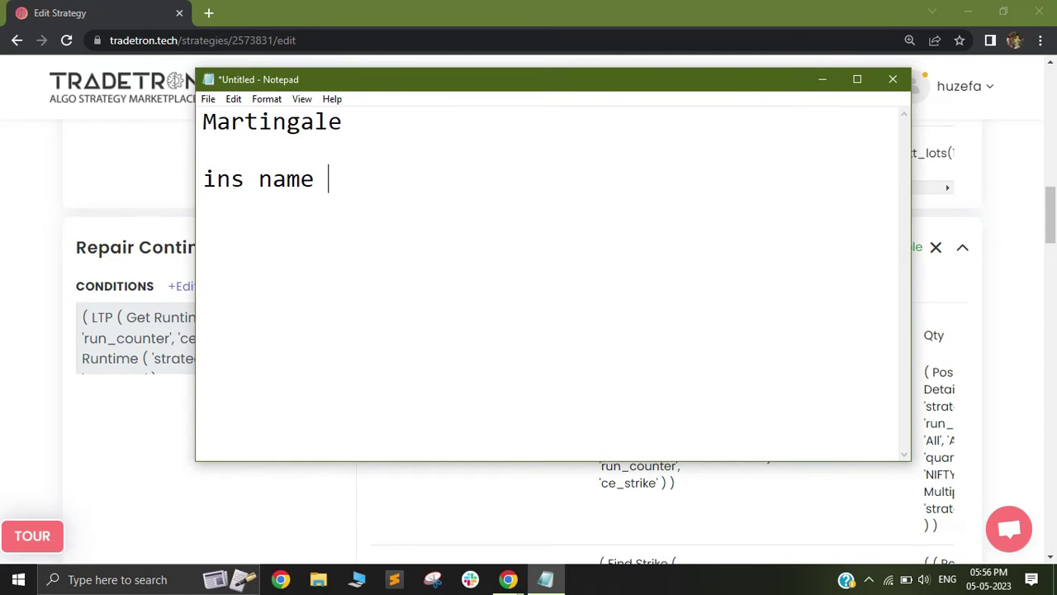
key(Return)
text(s)
key(BackSpace)
text(is)
key(BackSpace)
text(ns strike)
key(Return)
text(ins )
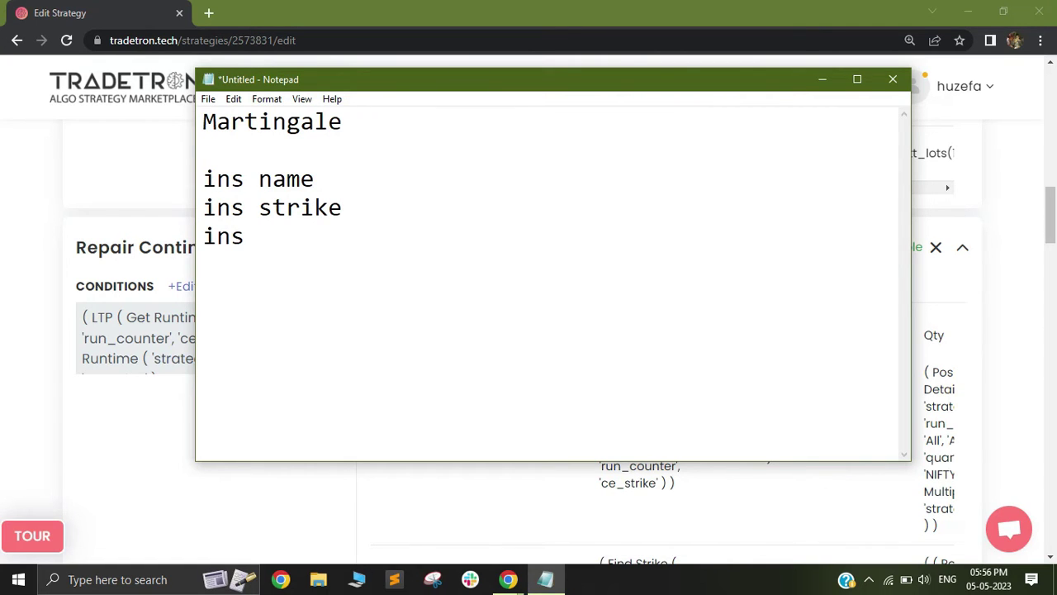
text(entry)
drag(204, 179, 371, 256)
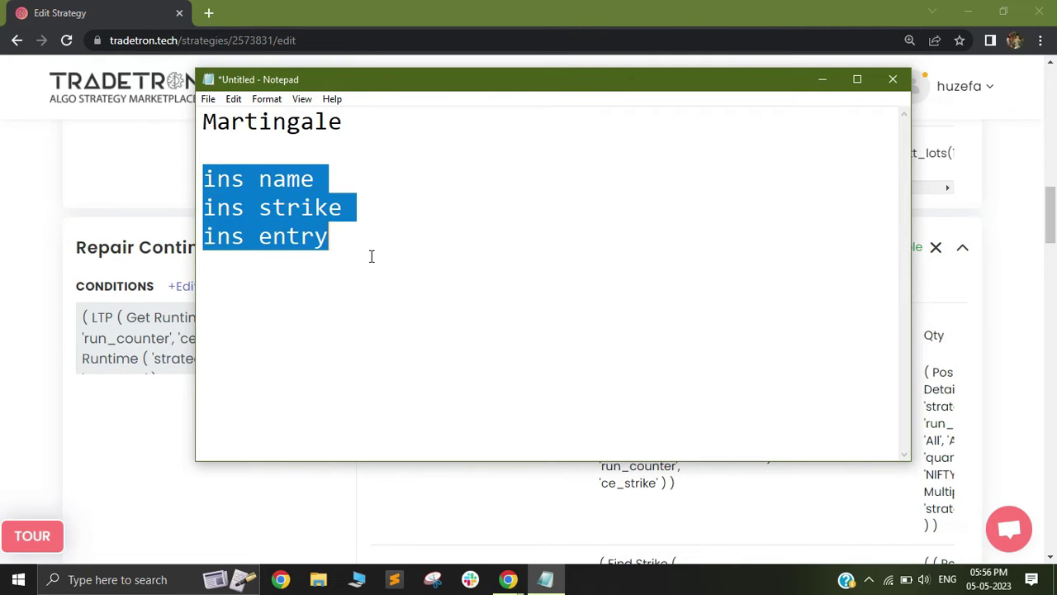
Leave Notepad and open the runtime variables of the Set №1 entry block in the strategy editor
click(357, 265)
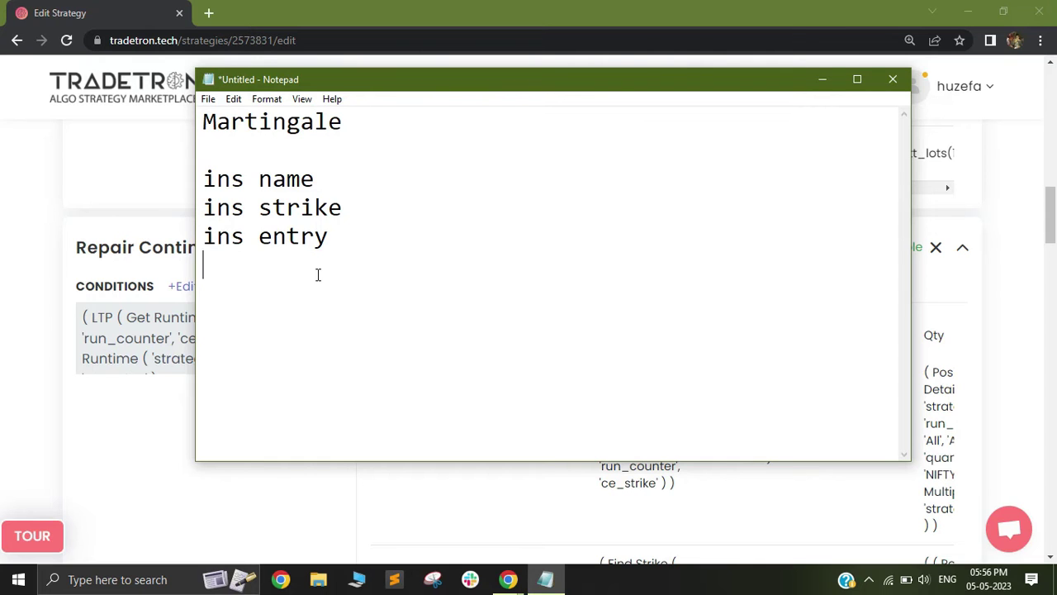
click(822, 79)
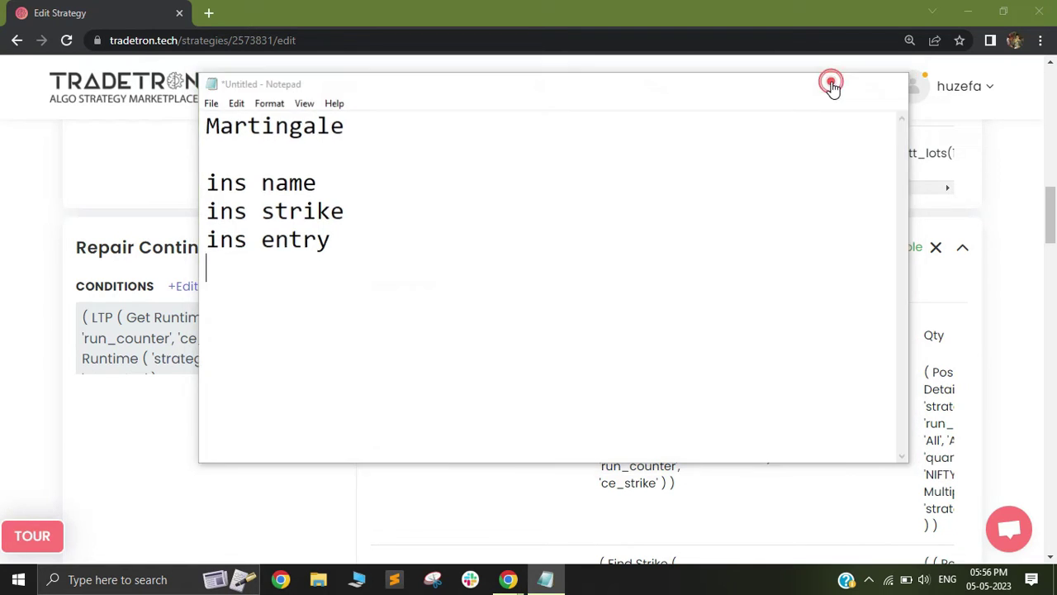
drag(1054, 216, 1054, 182)
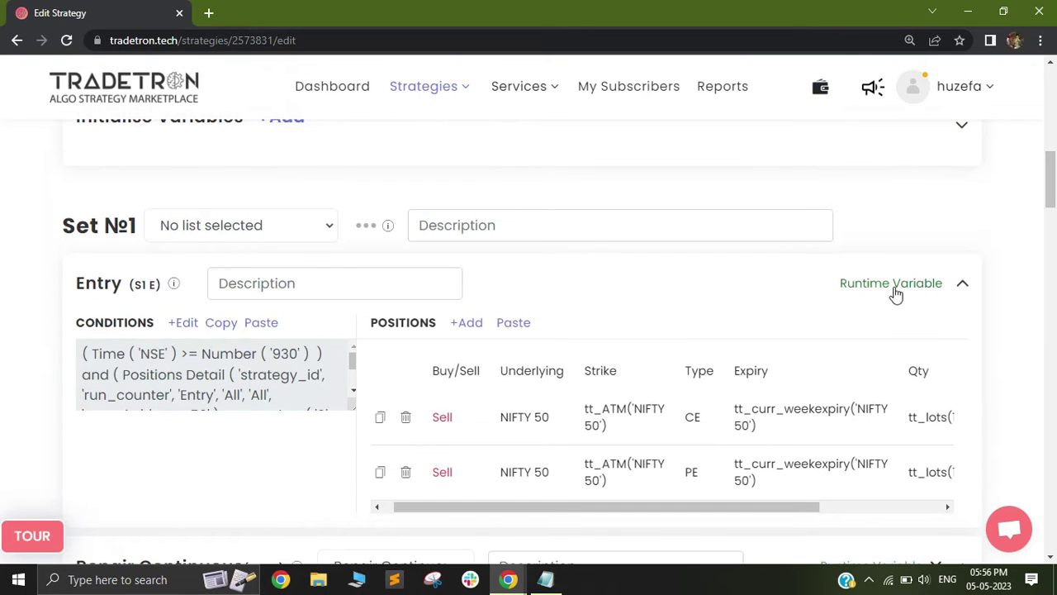
click(893, 286)
drag(1048, 213, 1054, 264)
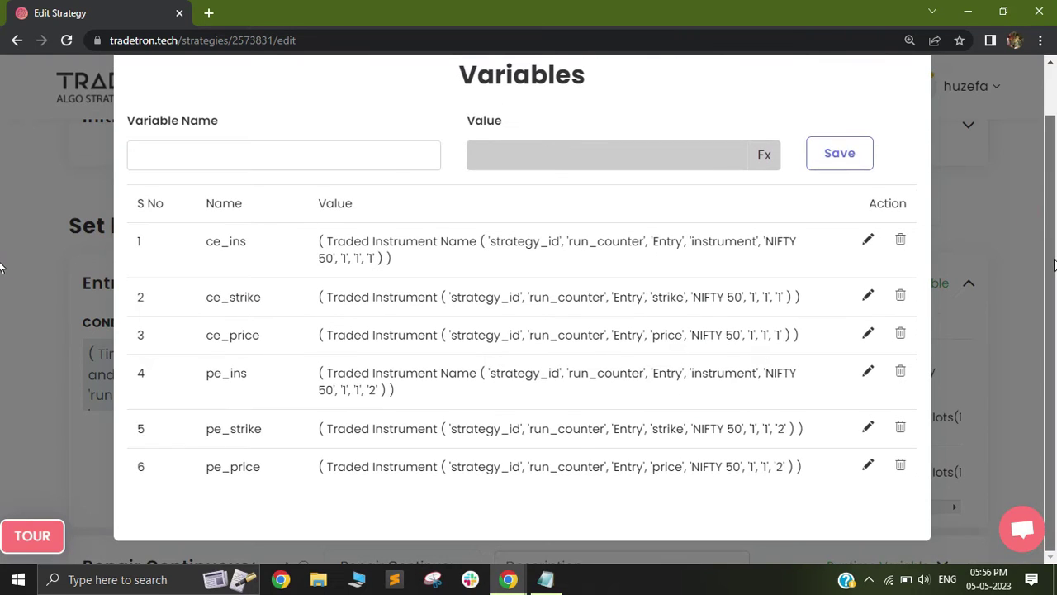
Open the ce_ins variable's formula in the Formula Builder and examine the parameters of its Traded Instrument Name keyword
double_click(201, 256)
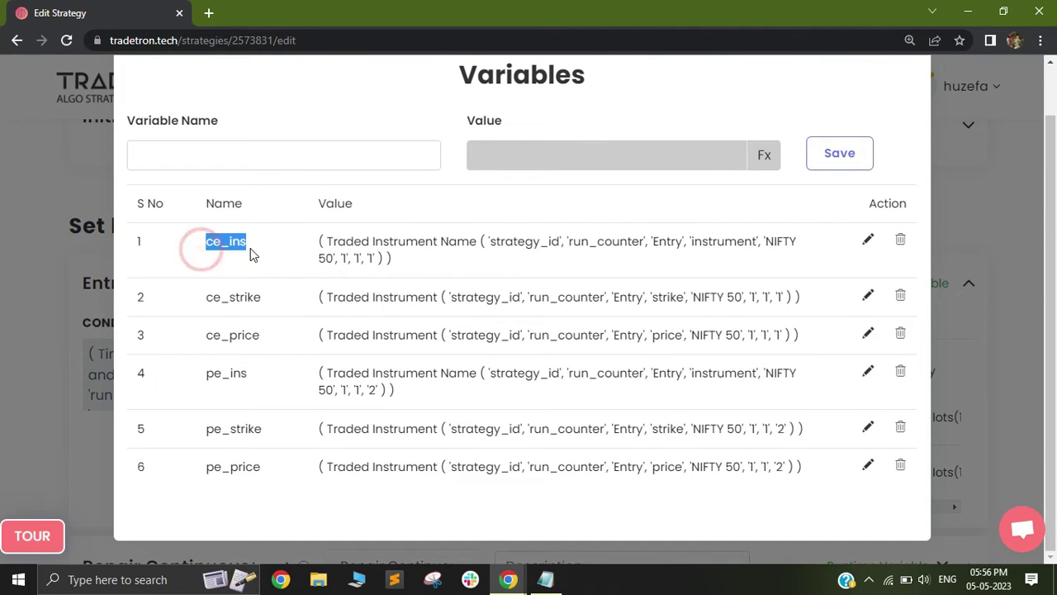
click(868, 240)
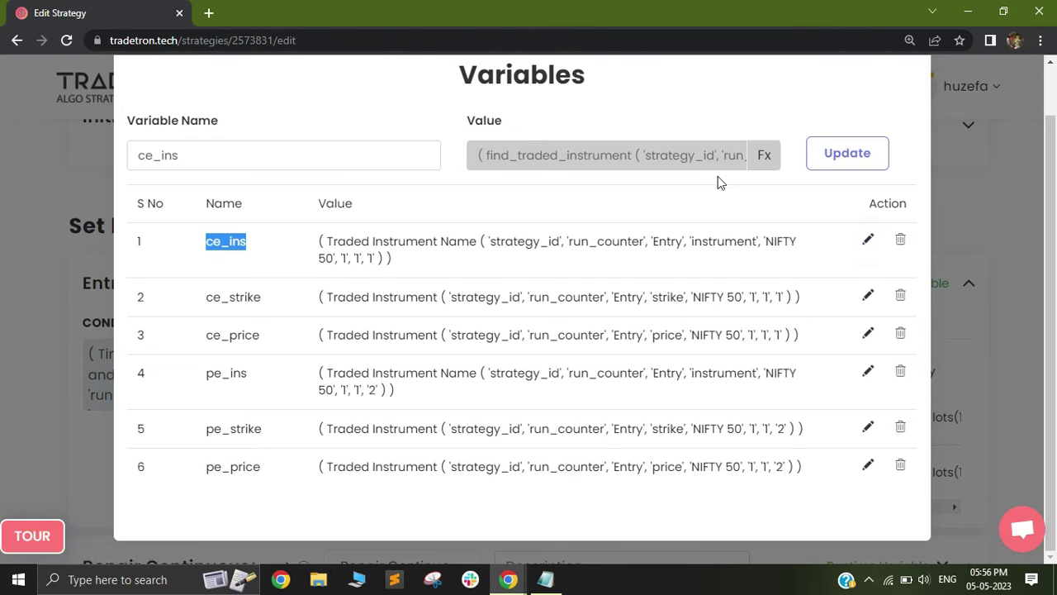
click(761, 155)
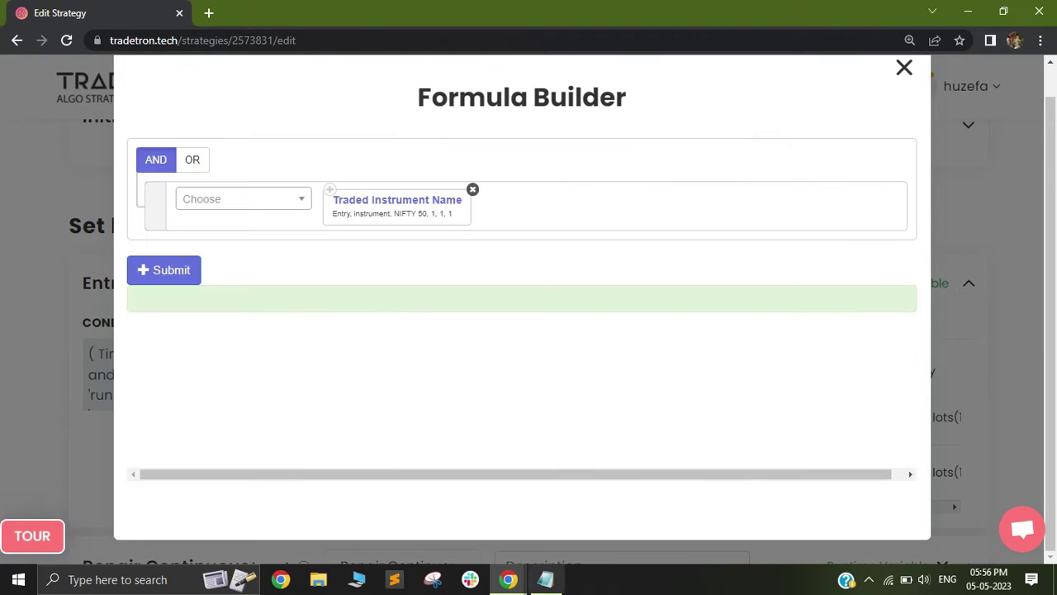
key(alt+Tab)
drag(216, 179, 301, 180)
click(329, 180)
click(820, 83)
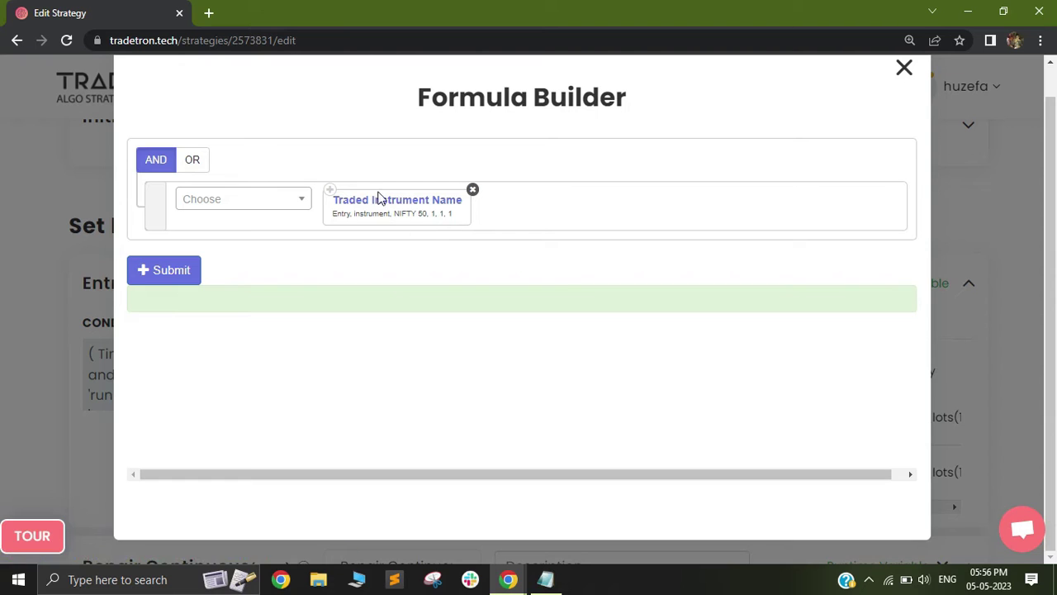
click(320, 246)
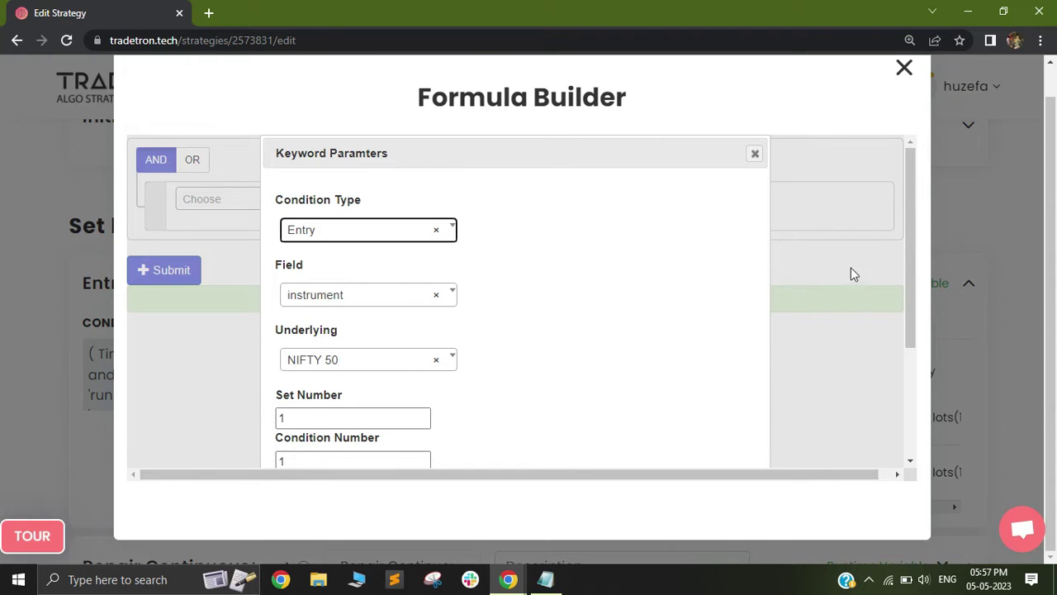
drag(917, 279, 915, 321)
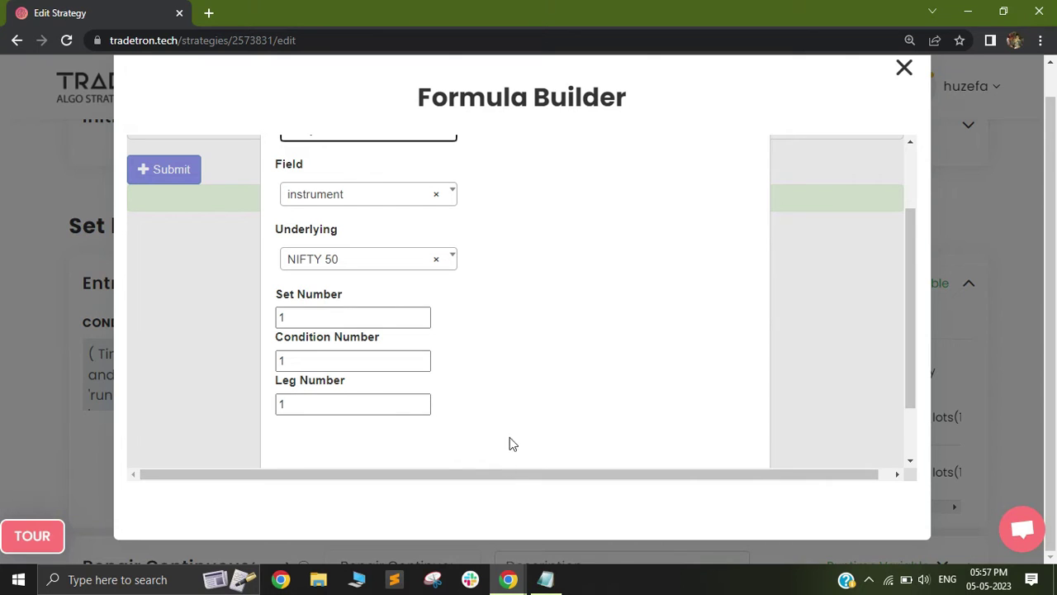
Switch to Notepad and append ">>" to the "ins name" line
click(545, 579)
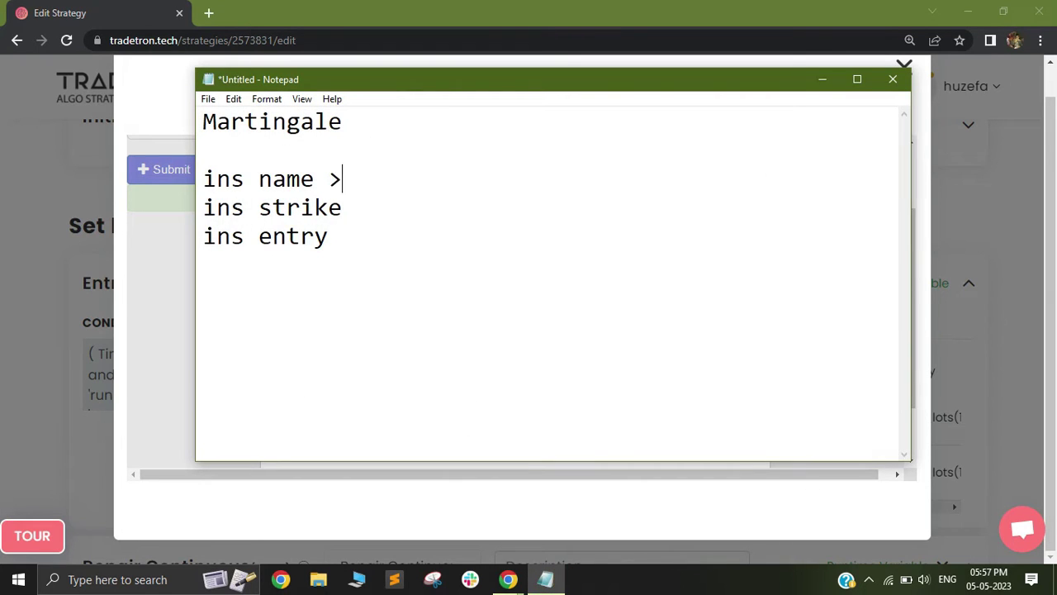
drag(199, 179, 355, 196)
click(385, 176)
click(822, 80)
Confirm the Traded Instrument Name parameters, submit the ce_ins formula and close the Formula Builder
drag(913, 307, 898, 378)
click(658, 441)
click(182, 269)
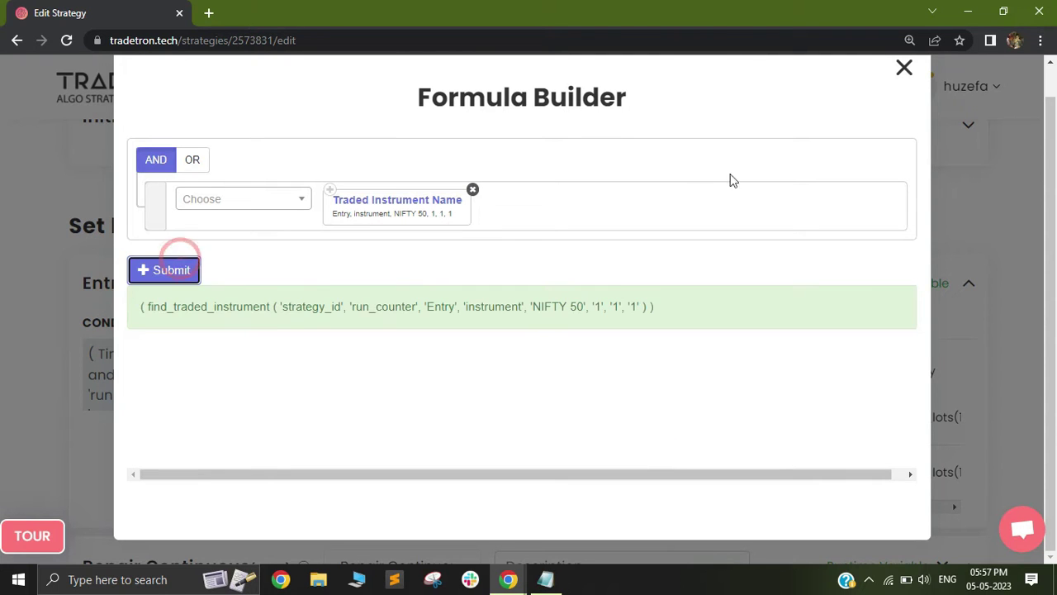
click(903, 70)
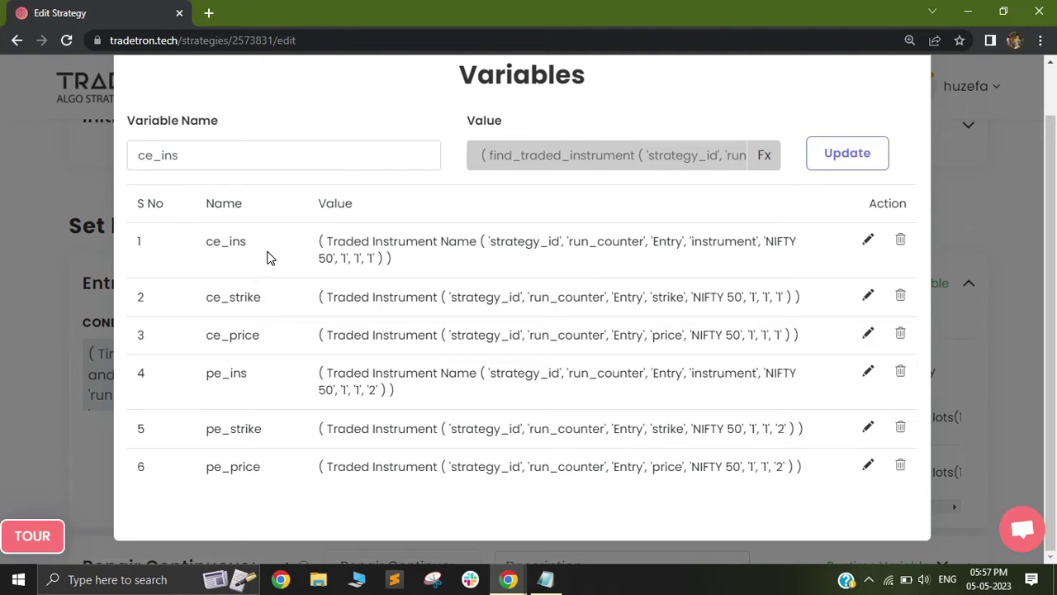
Load the ce_strike variable for editing and open its formula in the Formula Builder
drag(230, 302, 278, 308)
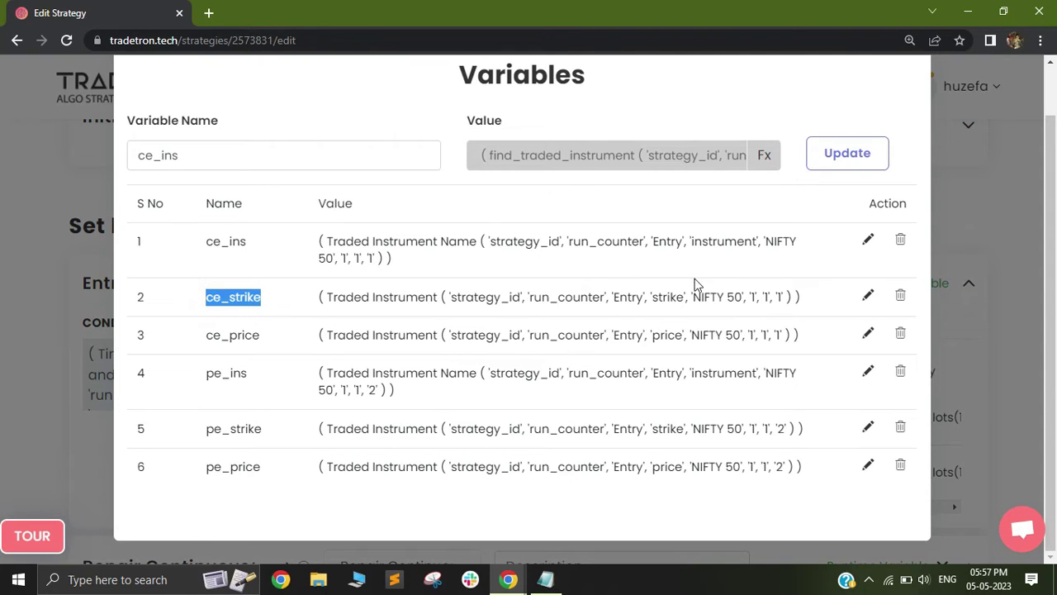
click(868, 294)
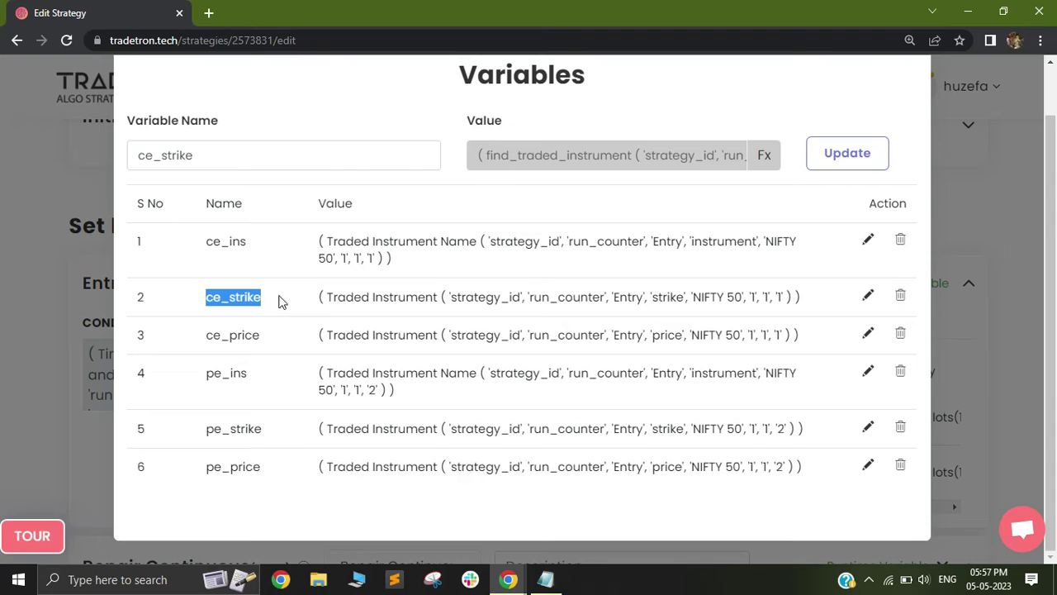
click(764, 155)
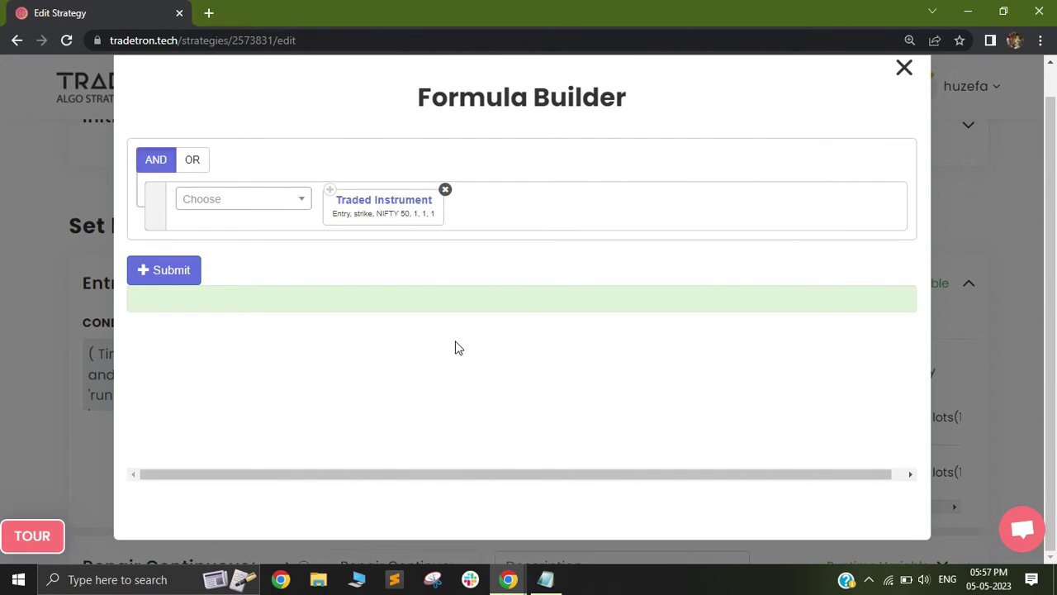
Switch to Notepad and append ">>" to the "ins strike" line
click(544, 579)
drag(258, 179, 356, 180)
click(364, 208)
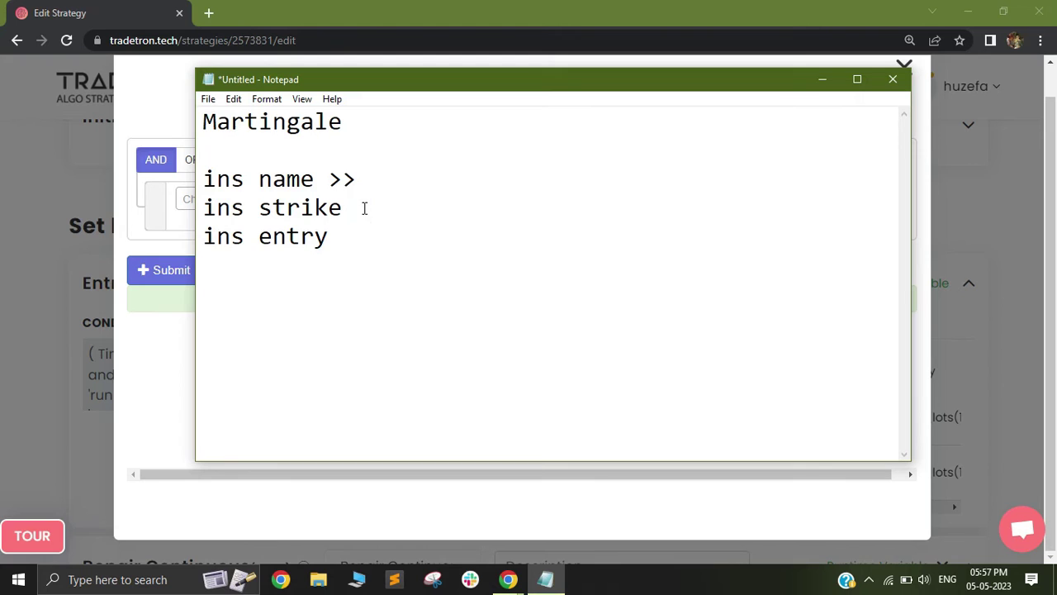
click(407, 207)
drag(214, 208, 316, 208)
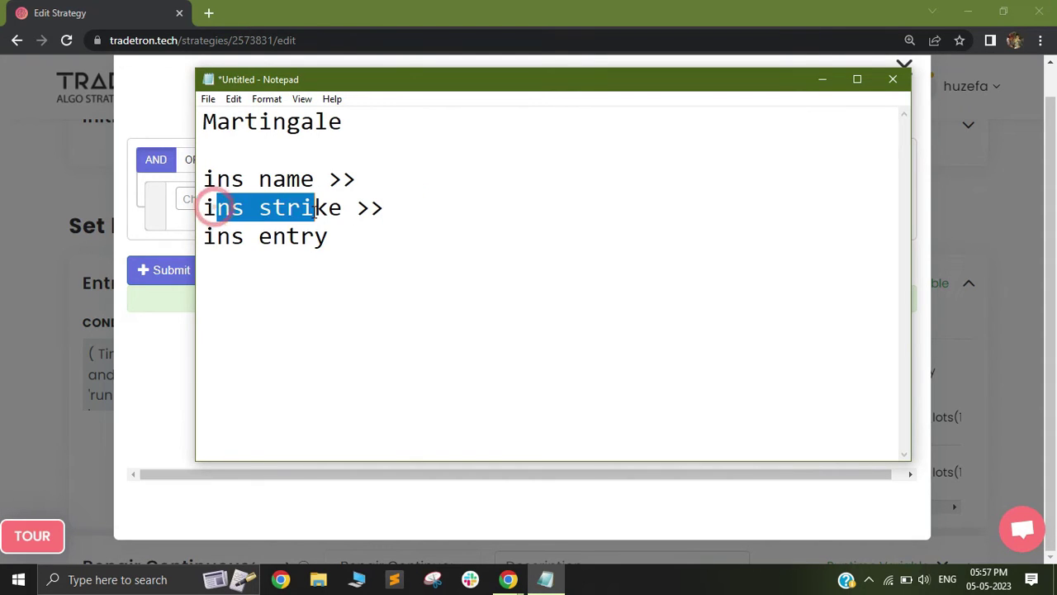
click(826, 80)
Examine the Traded Instrument parameters of the ce_strike formula and close the Formula Builder without changes
click(391, 204)
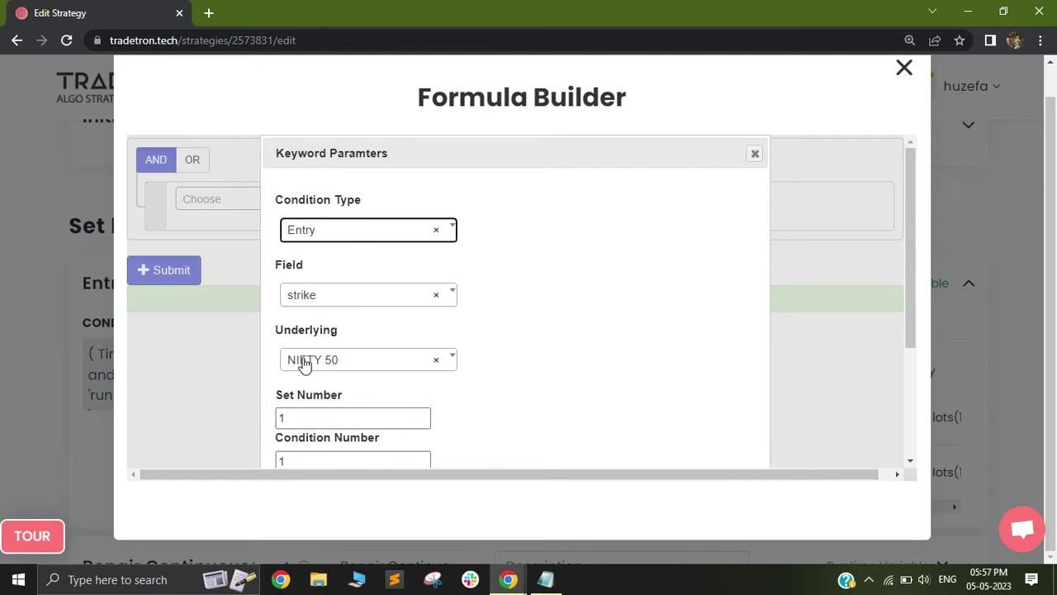
drag(911, 295, 912, 352)
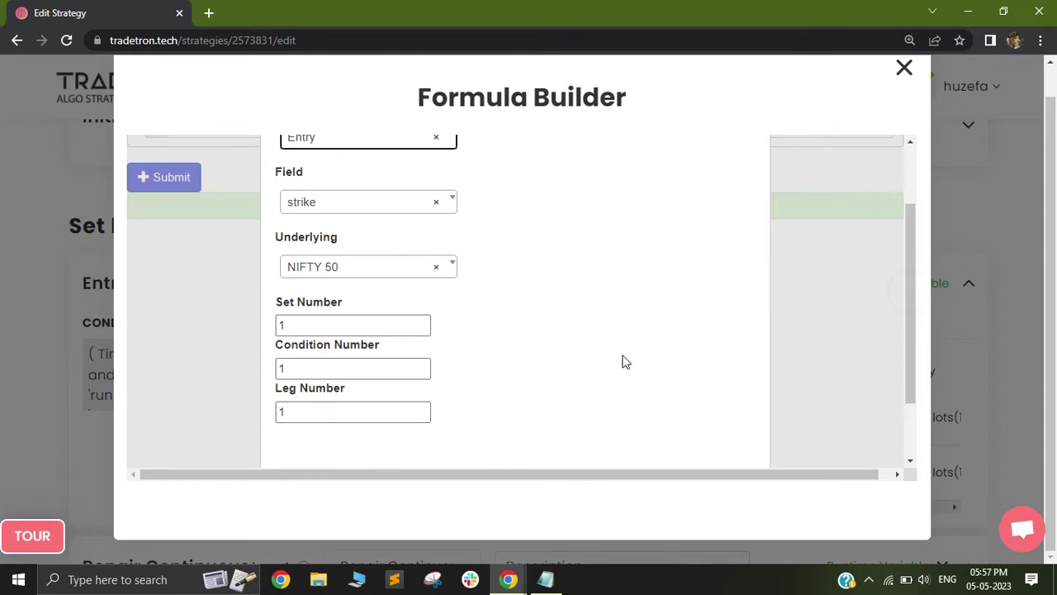
click(545, 578)
click(545, 579)
drag(904, 238, 912, 162)
click(842, 154)
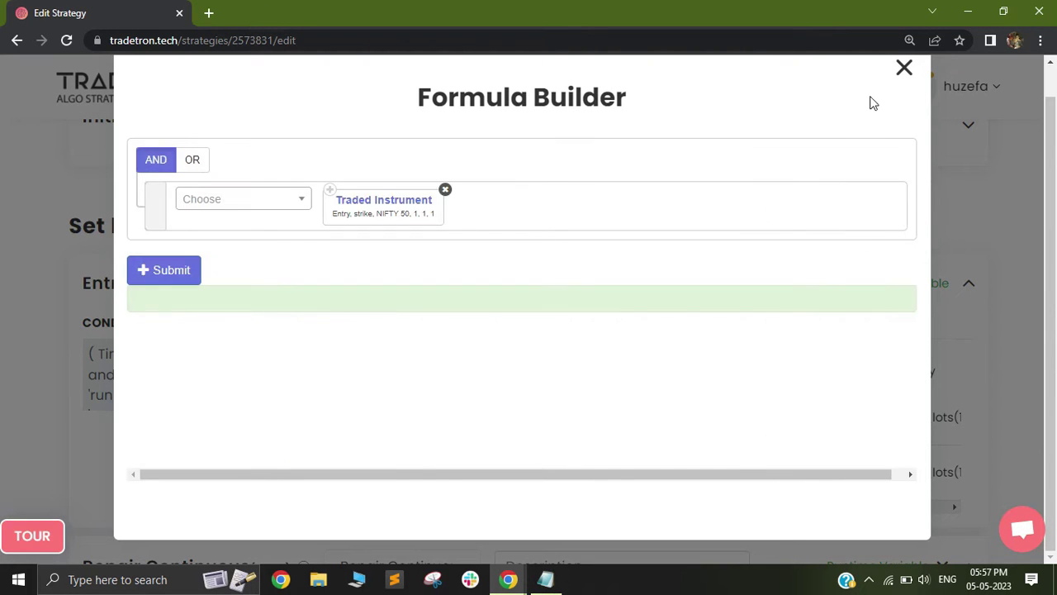
click(904, 71)
Open the ce_price variable's formula in the Formula Builder and examine its Traded Instrument parameters
drag(194, 343, 258, 343)
click(868, 334)
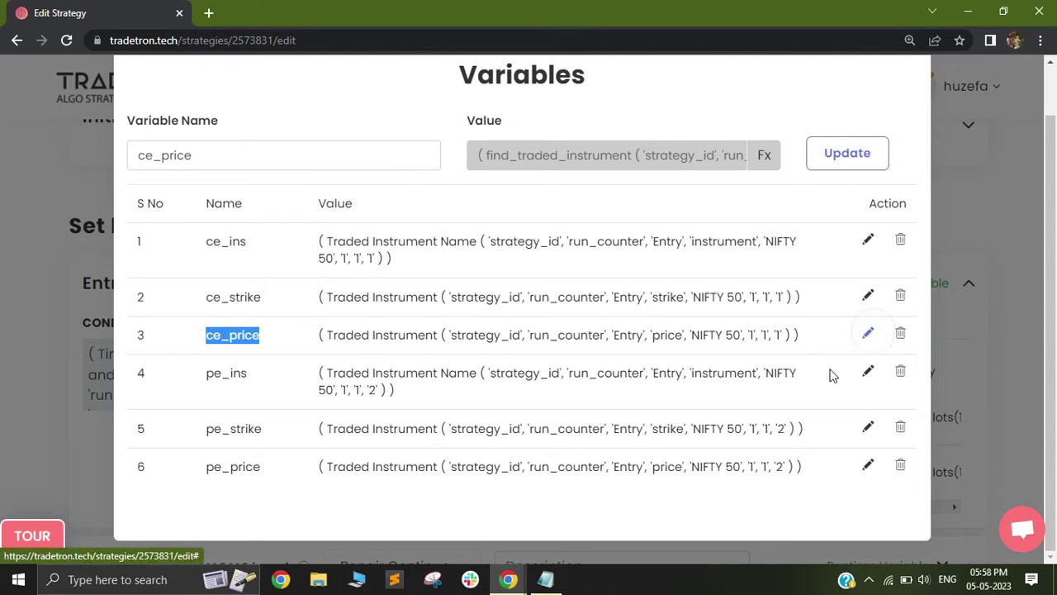
click(764, 156)
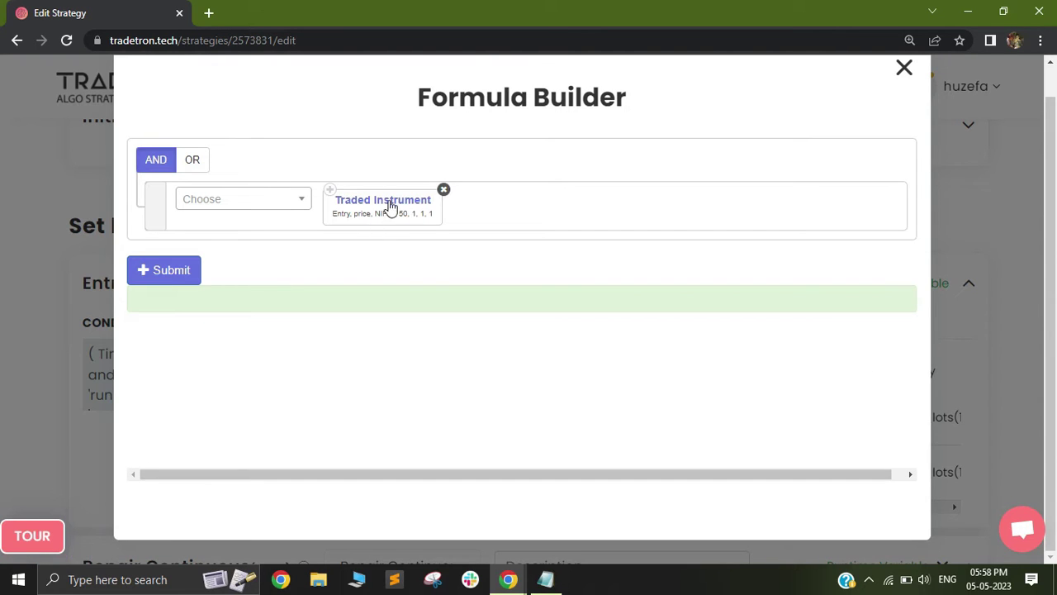
click(387, 206)
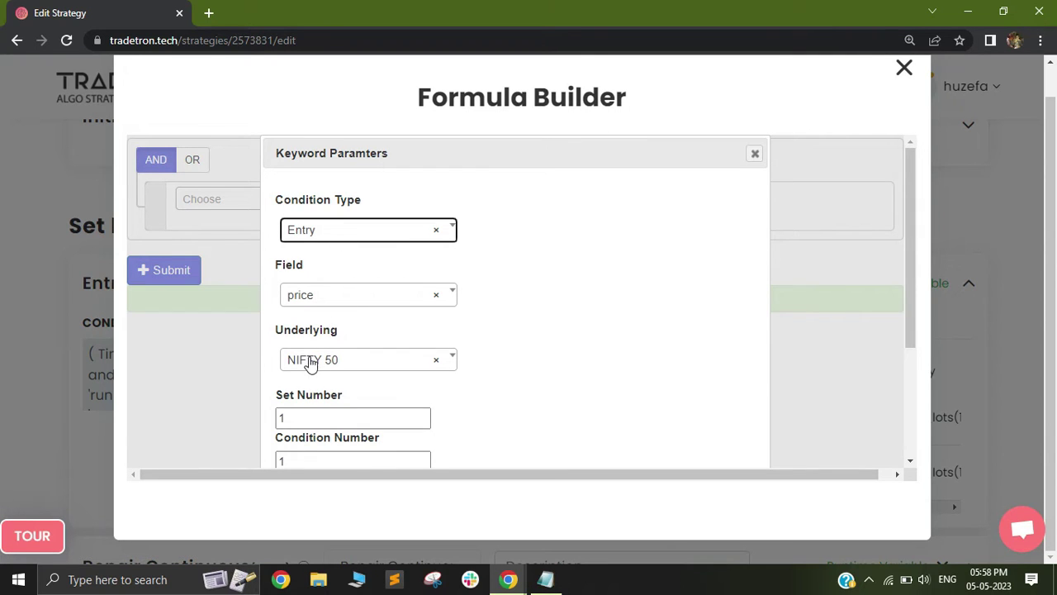
drag(913, 266, 908, 307)
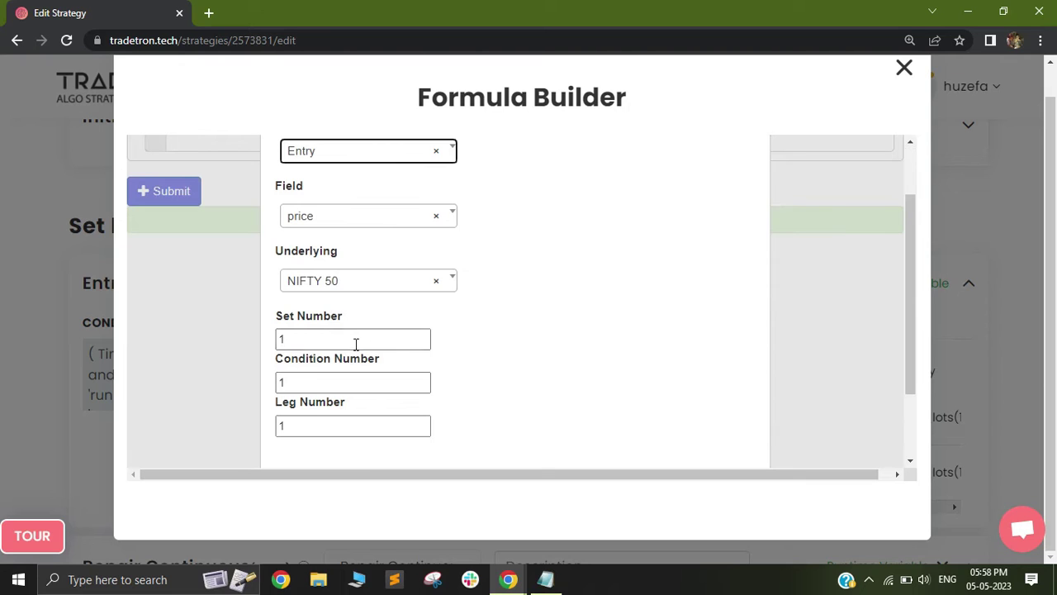
Switch to Notepad and extend the "ins entry" line to "ins entry price>>"
click(545, 579)
click(354, 254)
click(351, 238)
text(>>)
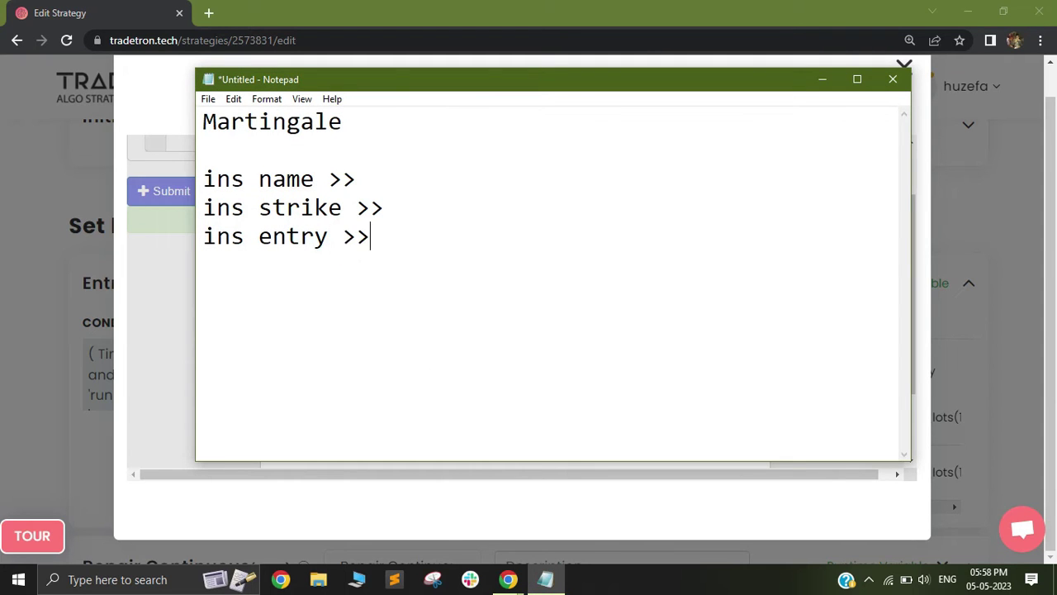
drag(230, 179, 344, 180)
drag(245, 208, 385, 209)
drag(247, 244, 345, 241)
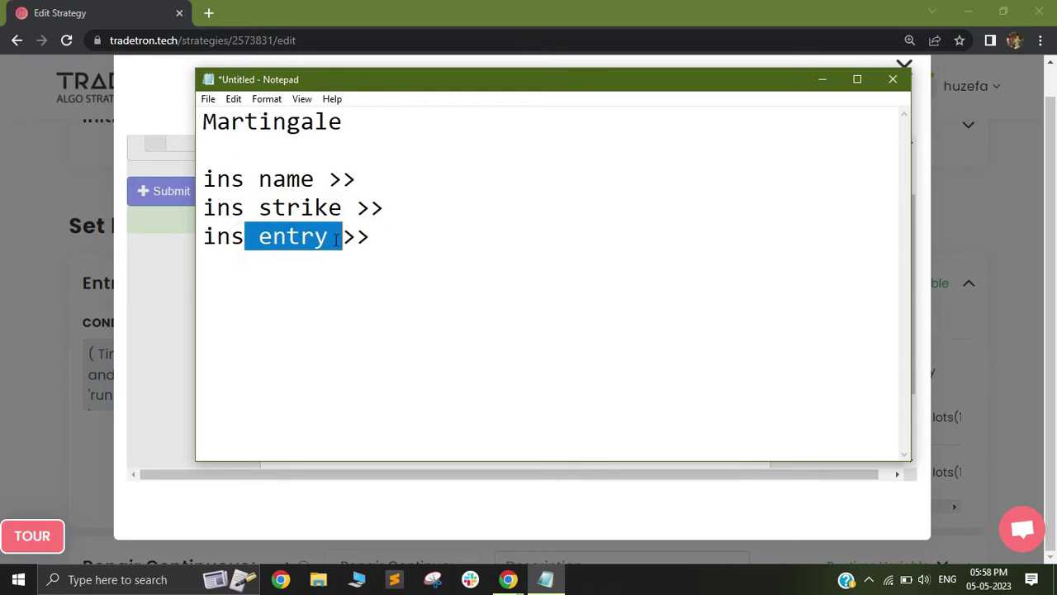
click(342, 238)
text(price)
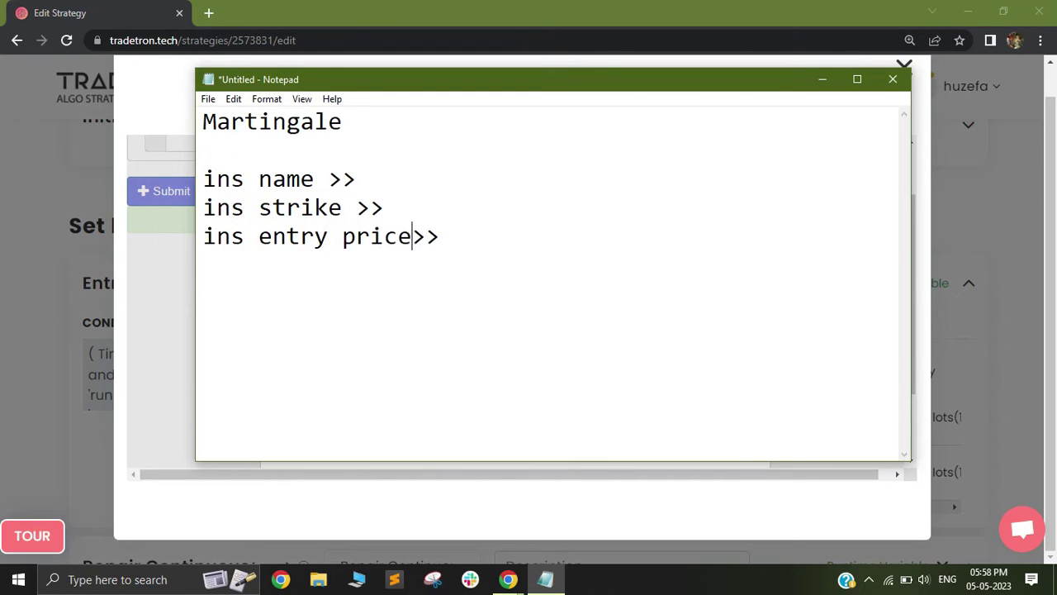
click(821, 79)
Close the ce_price keyword parameters and the Formula Builder without changes, returning to the variables list
scroll(820, 267, up, 2)
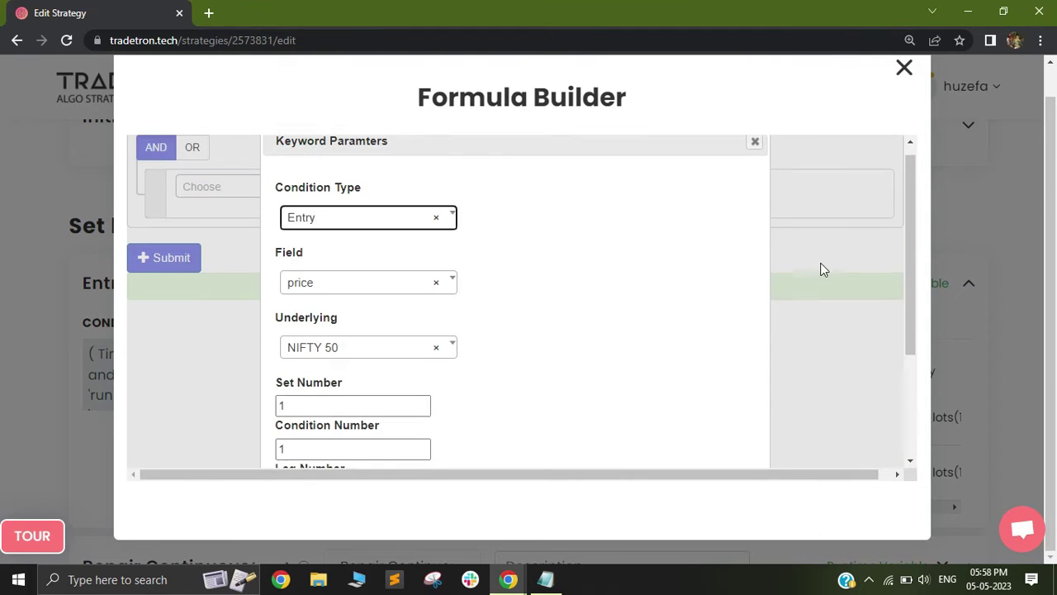
click(756, 152)
click(897, 75)
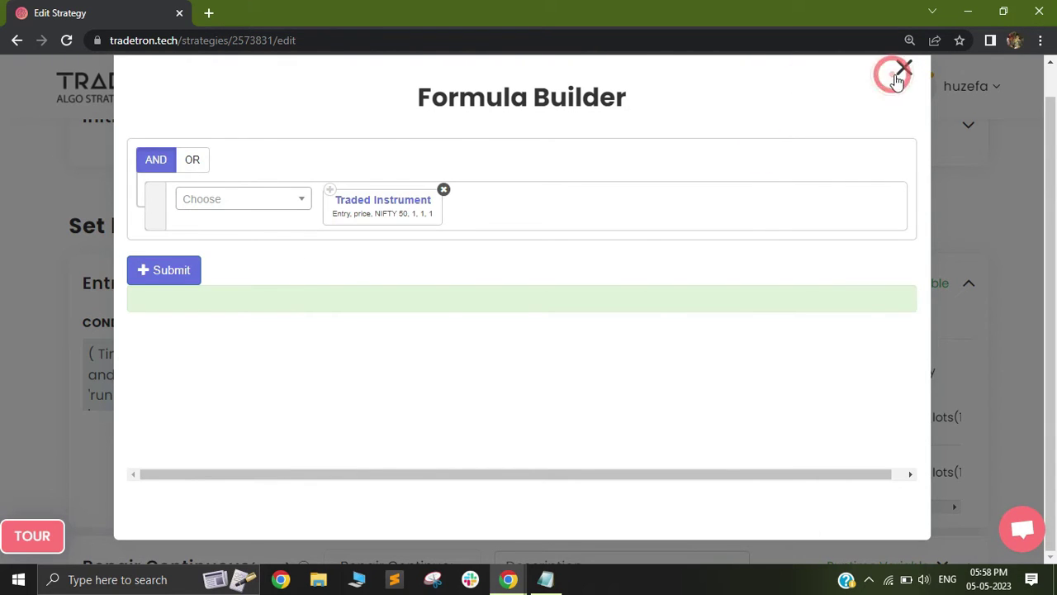
drag(144, 122, 198, 124)
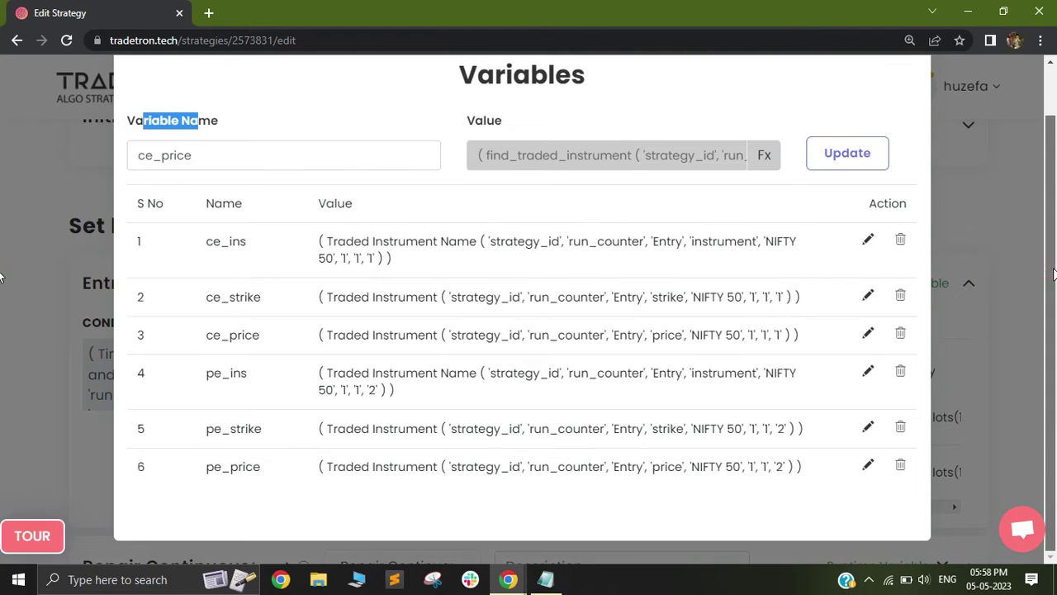
scroll(382, 227, up, 1)
click(192, 212)
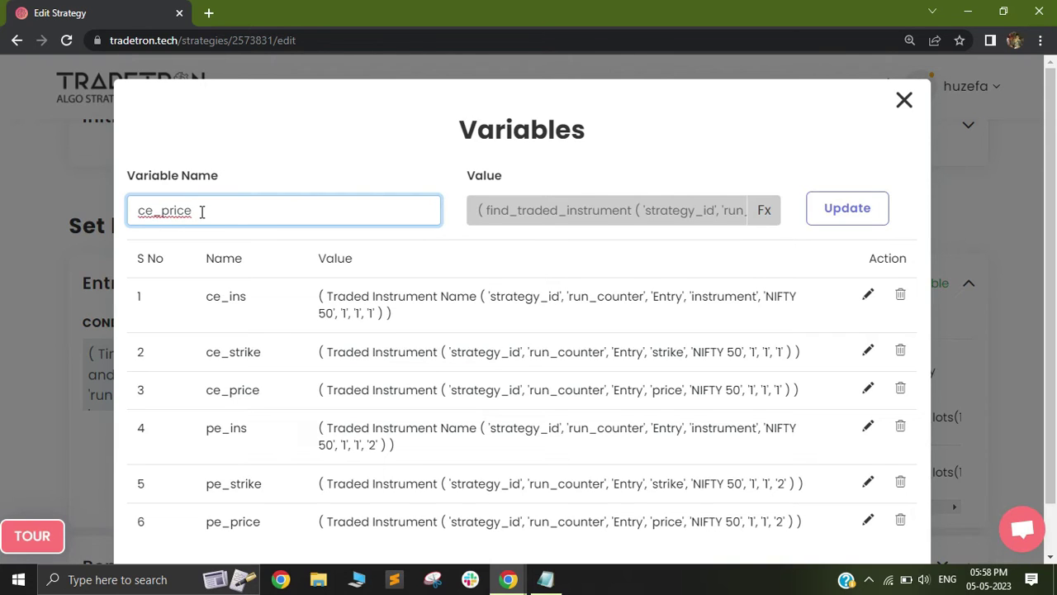
key(BackSpace)
text(E)
key(BackSpace)
Review the pe_ins, pe_strike and pe_price variables and open the pe_ins formula in the Formula Builder
drag(206, 428, 253, 438)
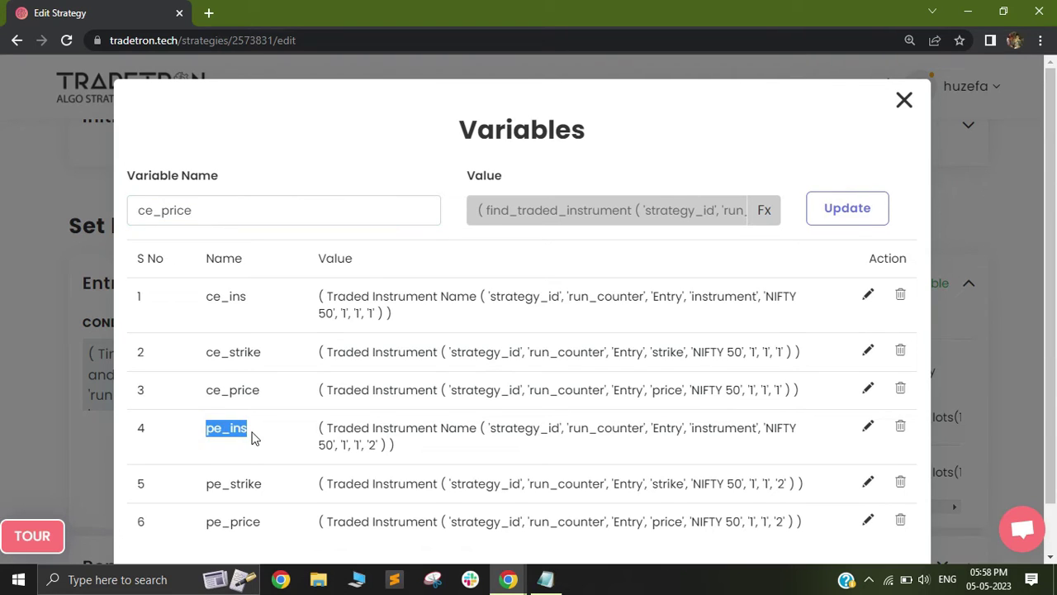
drag(207, 483, 266, 494)
drag(206, 521, 263, 533)
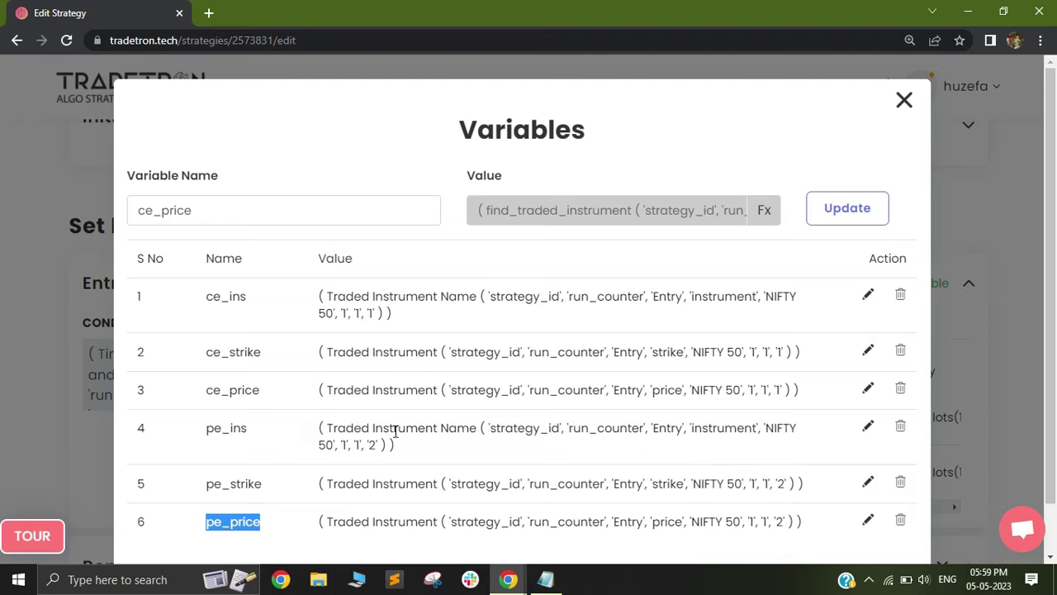
click(868, 426)
click(764, 210)
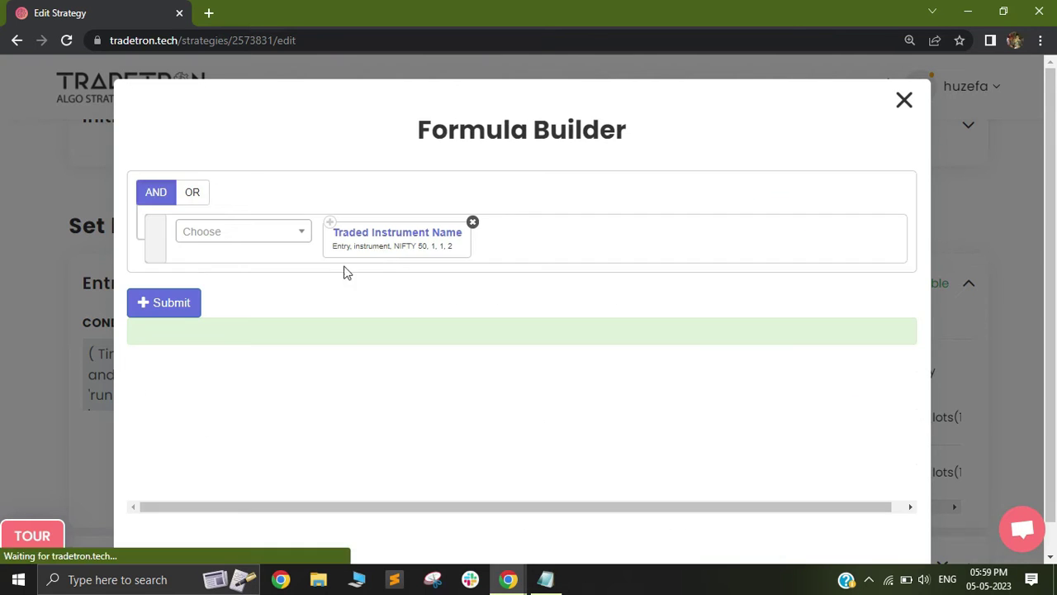
Examine the Traded Instrument Name parameters of the pe_ins formula, down to the leg number, and close the Formula Builder without changes
click(405, 239)
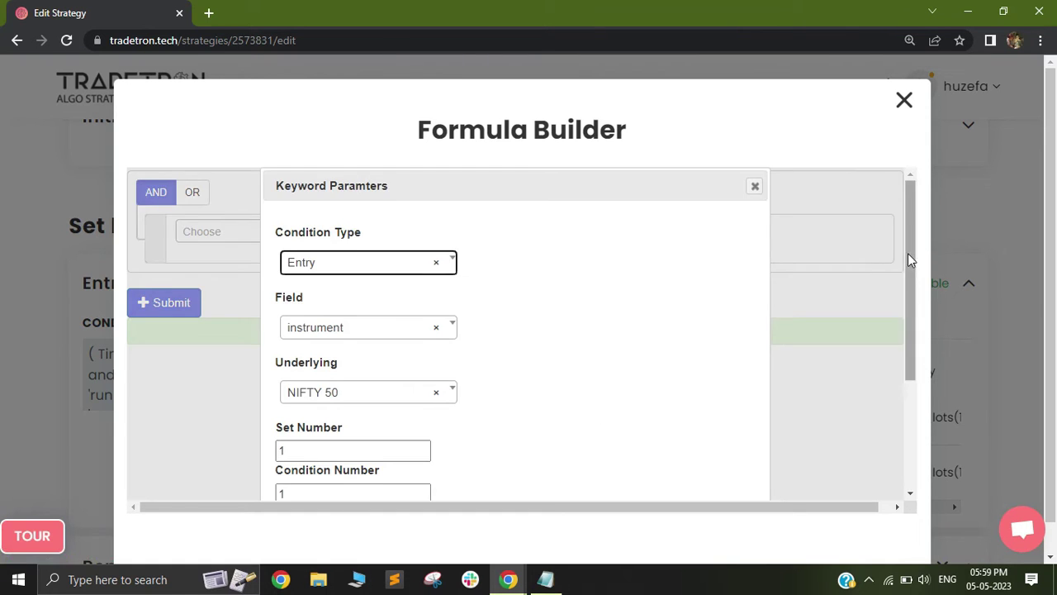
scroll(908, 252, down, 3)
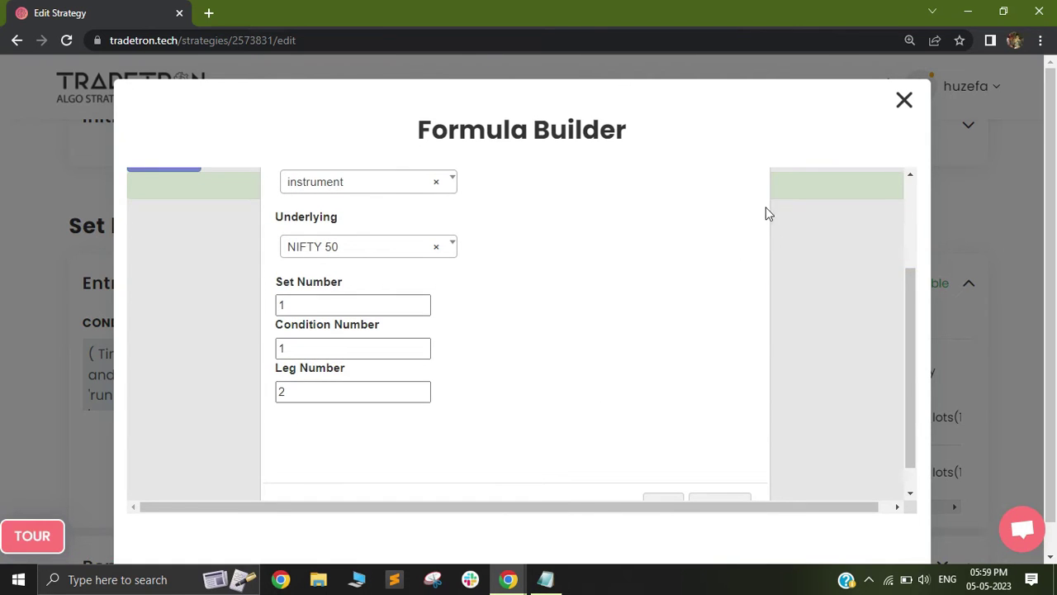
drag(911, 309, 910, 170)
click(758, 183)
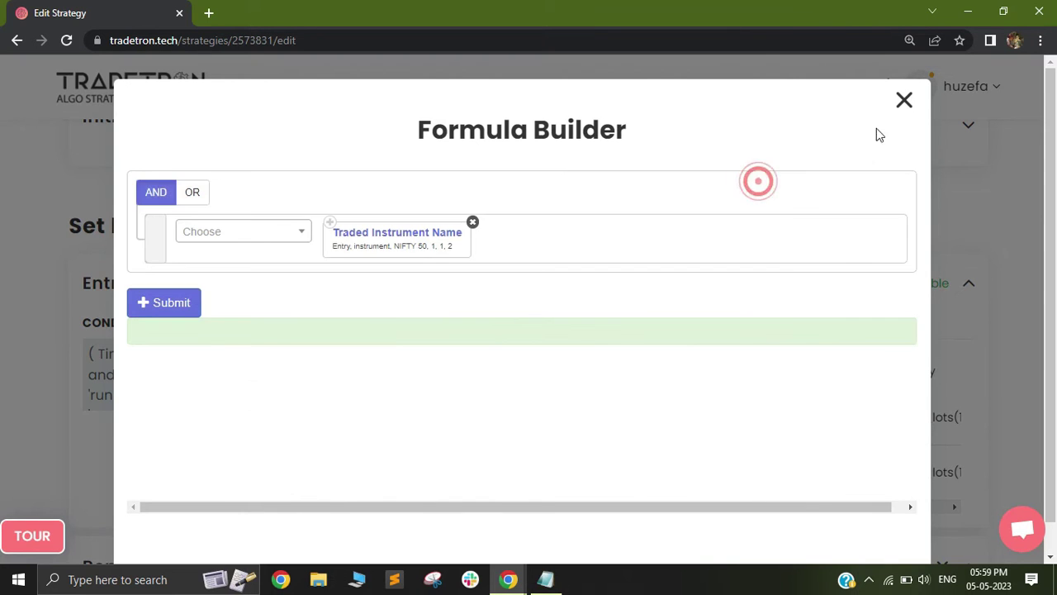
click(905, 99)
Switch to Notepad and add the heading line "CE PE" above the "ins name >>" line
click(545, 579)
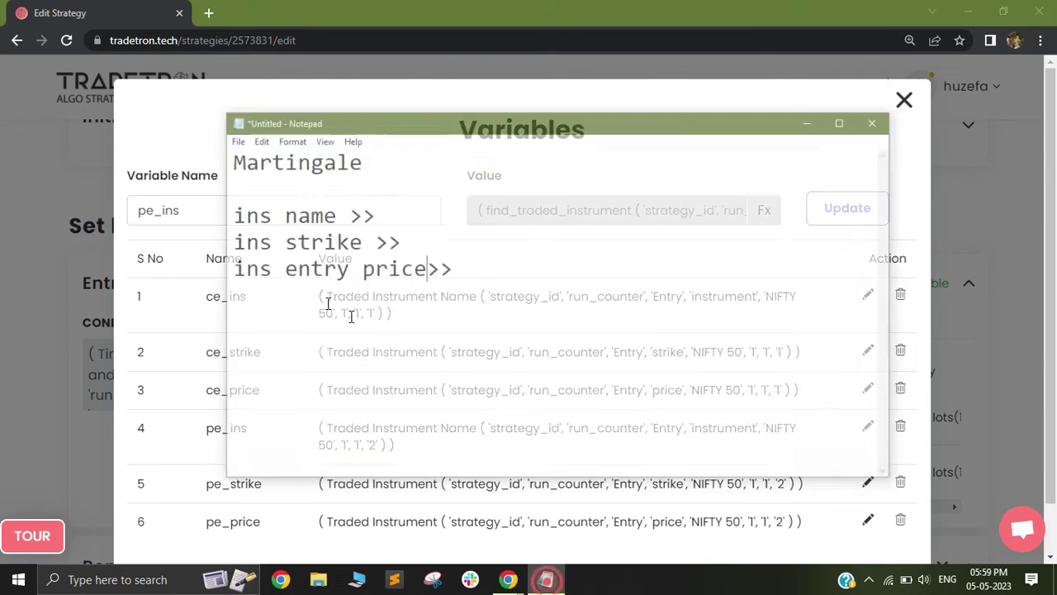
click(219, 158)
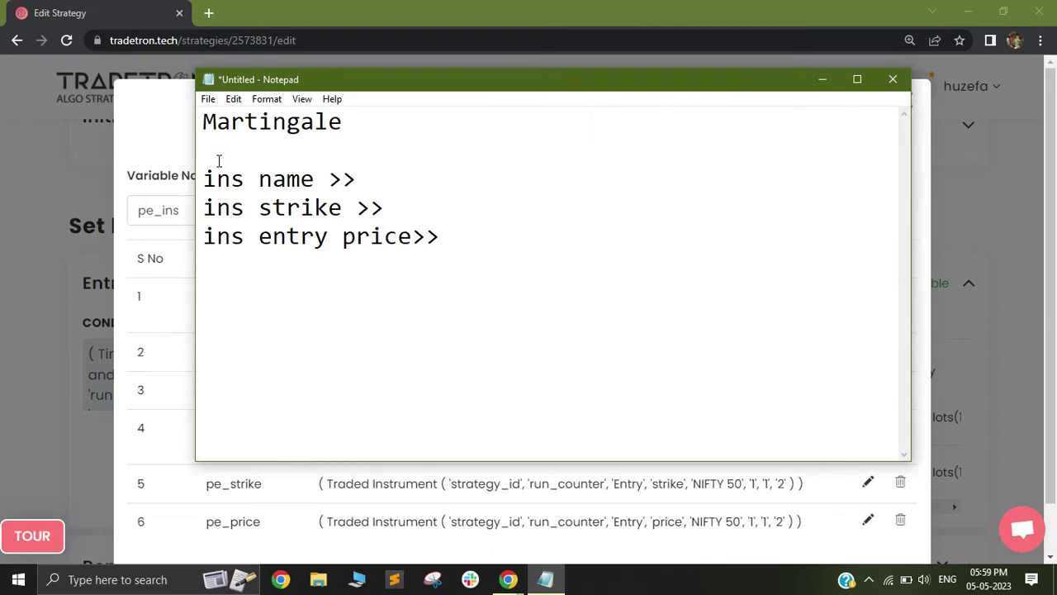
key(Return)
text(CE PE)
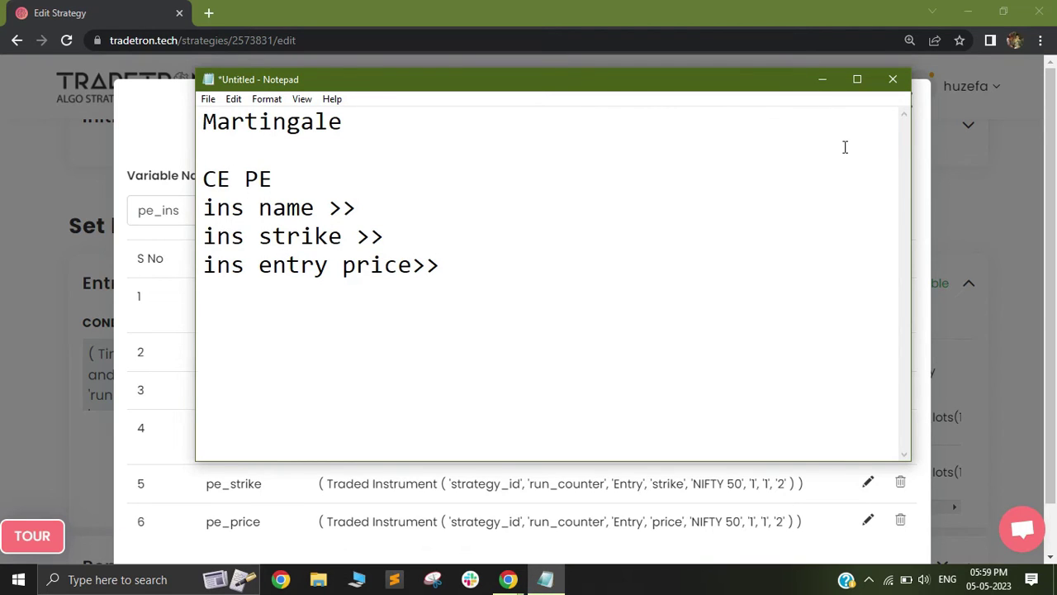
Return to Tradetron, close the Variables window and open the Repair Continuous (S 1 R1) condition in the Condition Builder
click(823, 79)
click(903, 97)
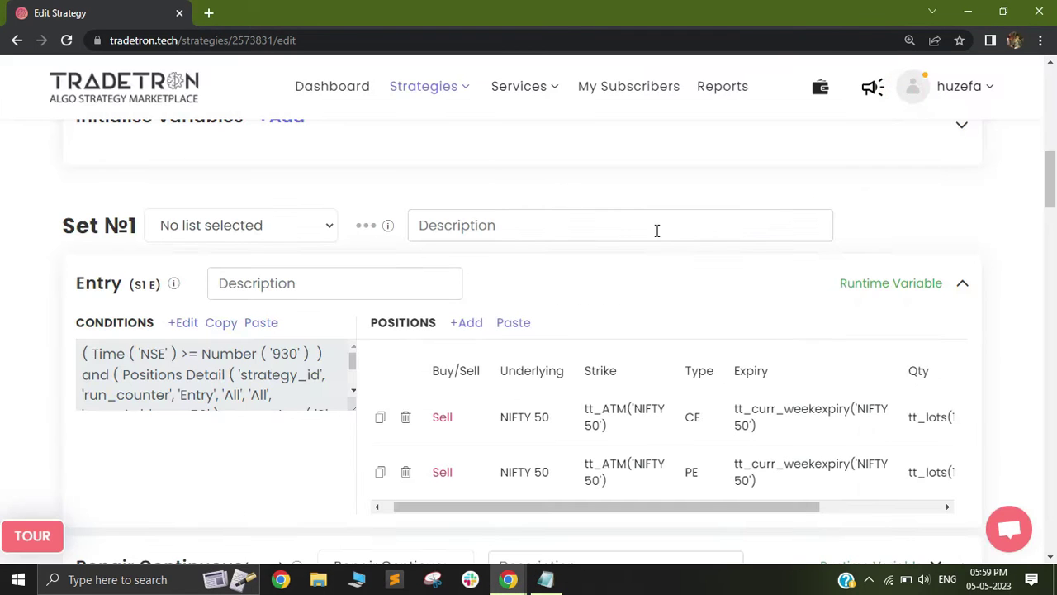
scroll(3, 234, down, 5)
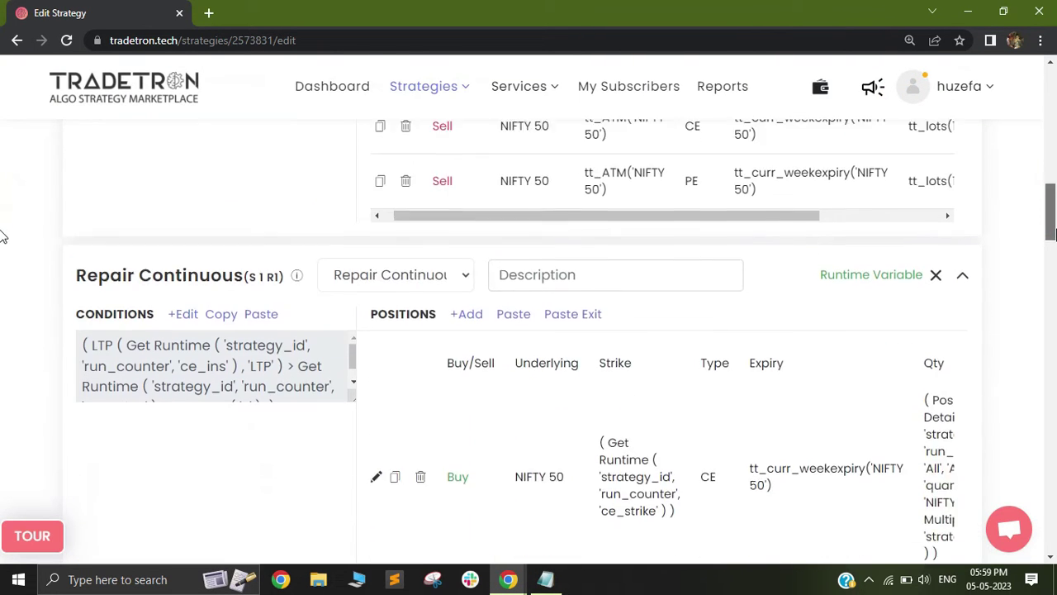
click(182, 218)
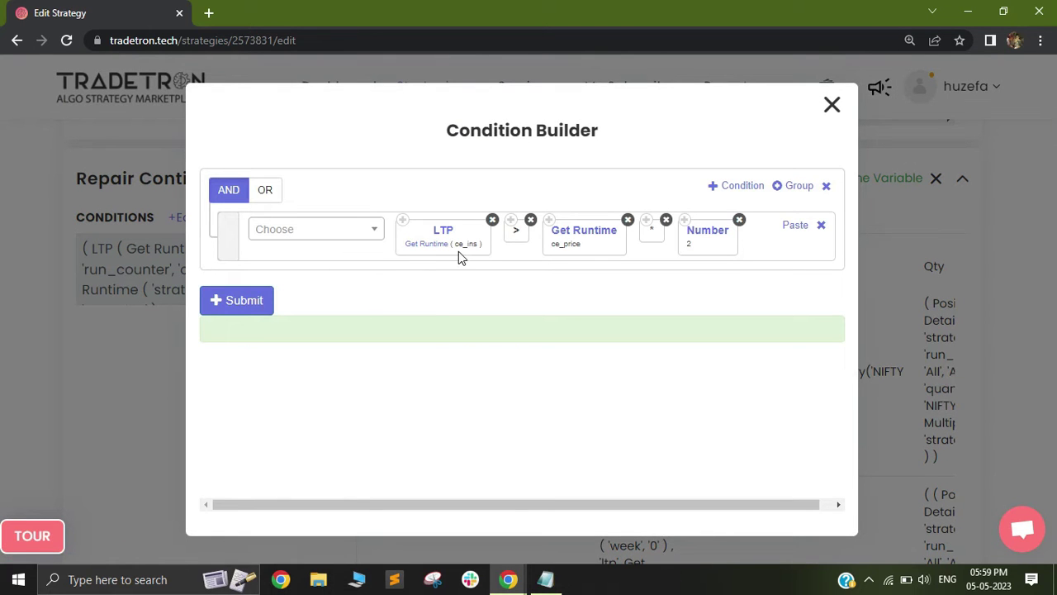
click(909, 41)
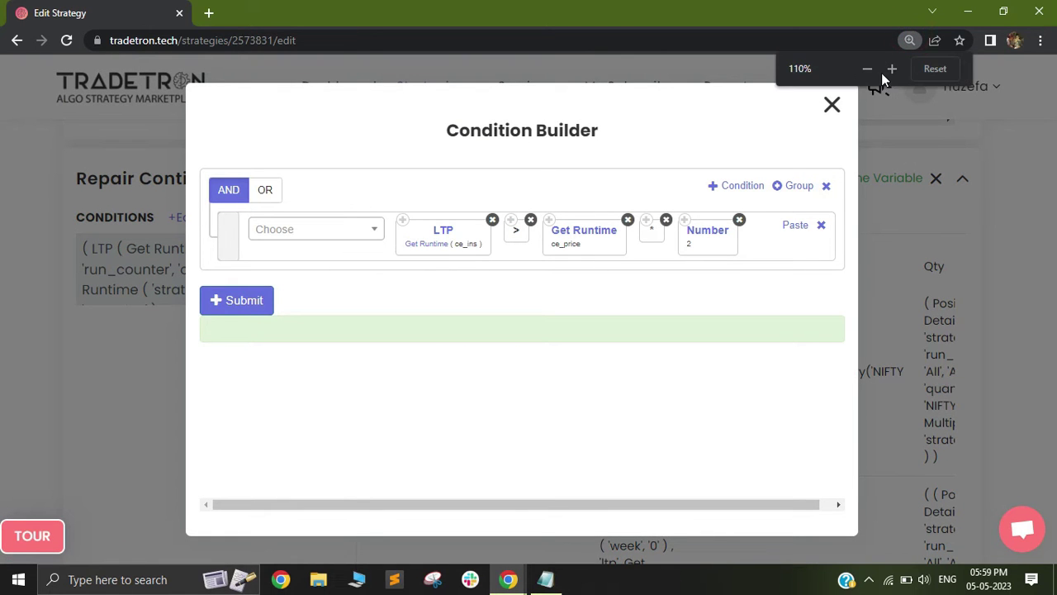
click(892, 70)
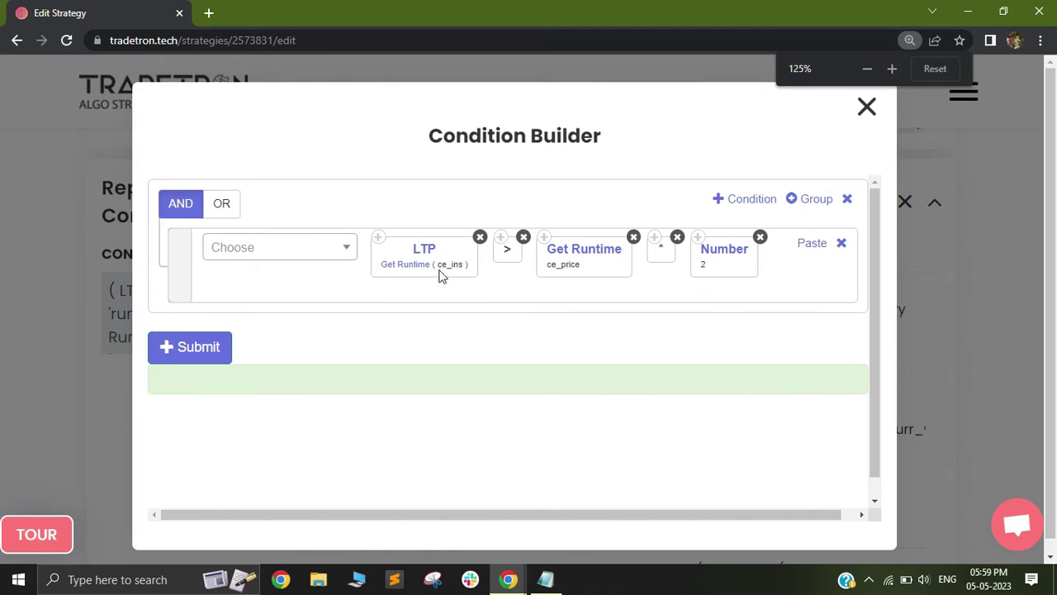
click(631, 346)
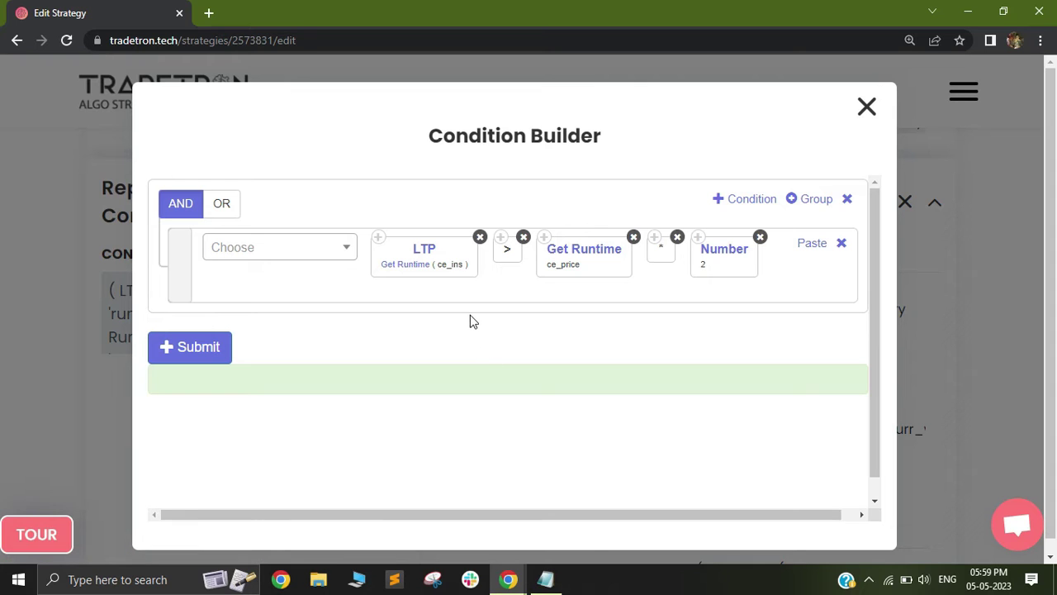
Examine the LTP keyword's instrument options, compare them with the "ins name" line in Notepad, and close the parameters unchanged
click(421, 249)
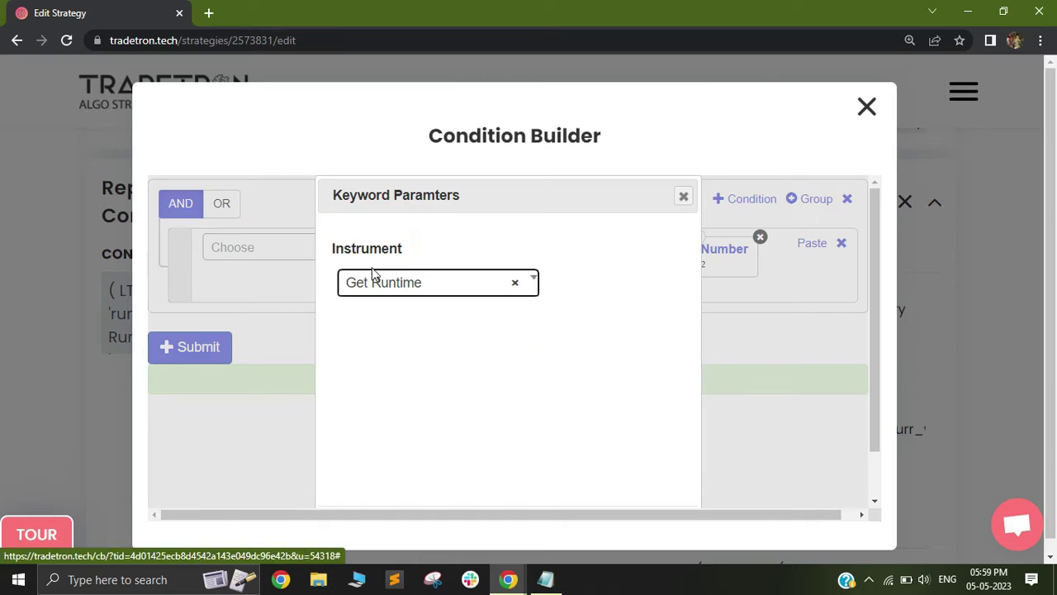
click(422, 290)
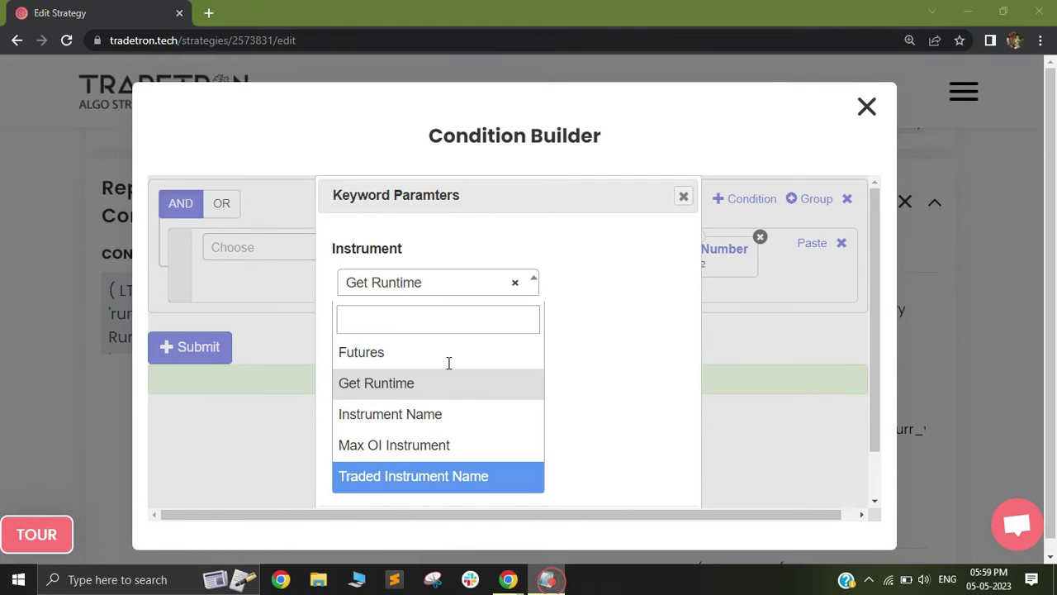
key(alt+Tab)
mouse_move(206, 207)
mouse_down()
mouse_move(345, 207)
mouse_move(215, 207)
mouse_up()
click(383, 209)
click(822, 82)
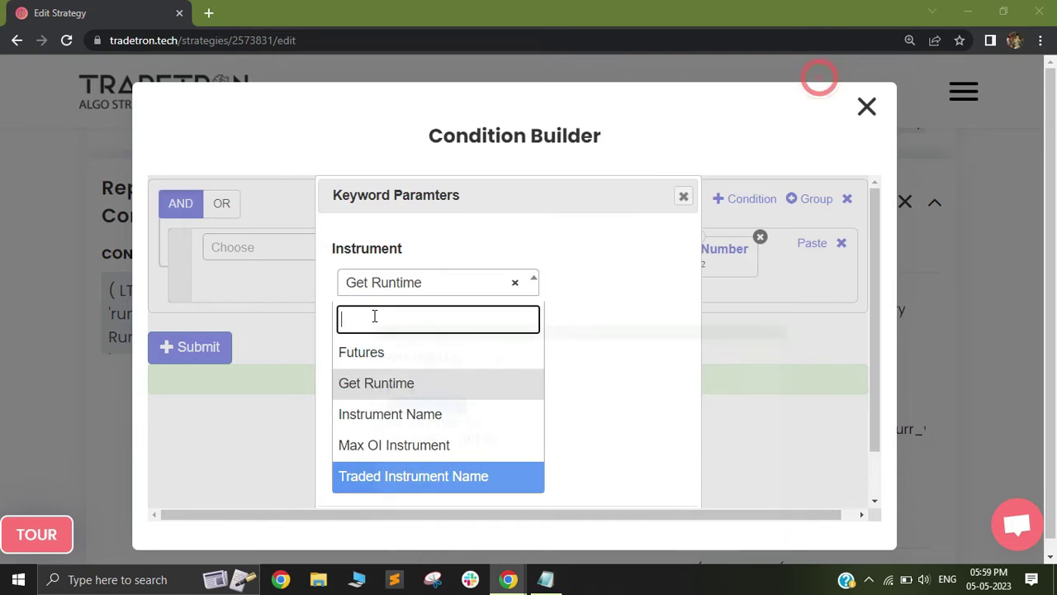
click(667, 341)
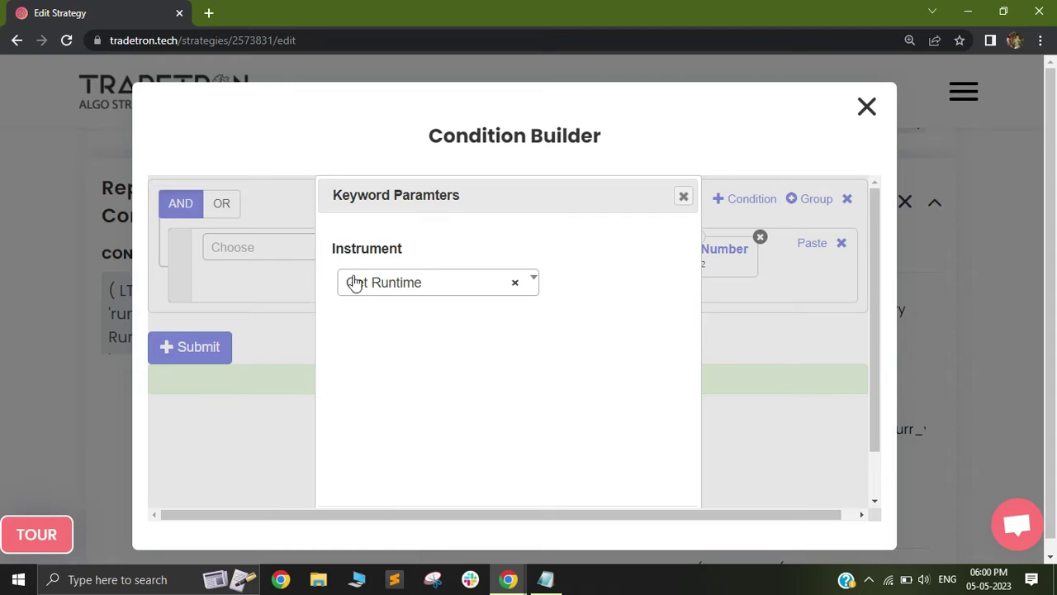
click(683, 196)
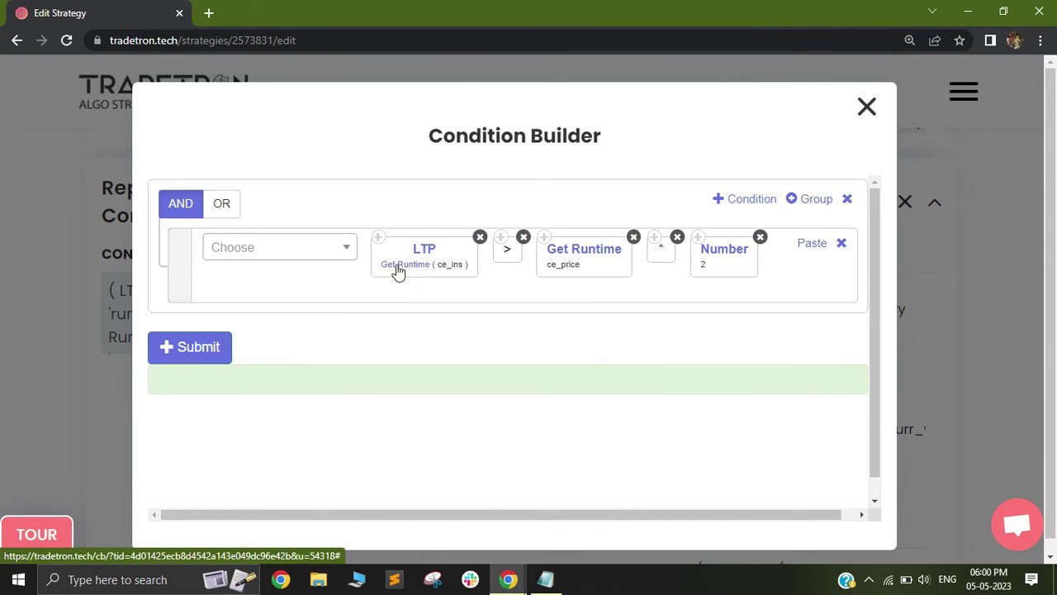
Open the Get Runtime parameters nested in the LTP keyword and check the ce_ins variable name
click(408, 263)
double_click(396, 281)
click(421, 297)
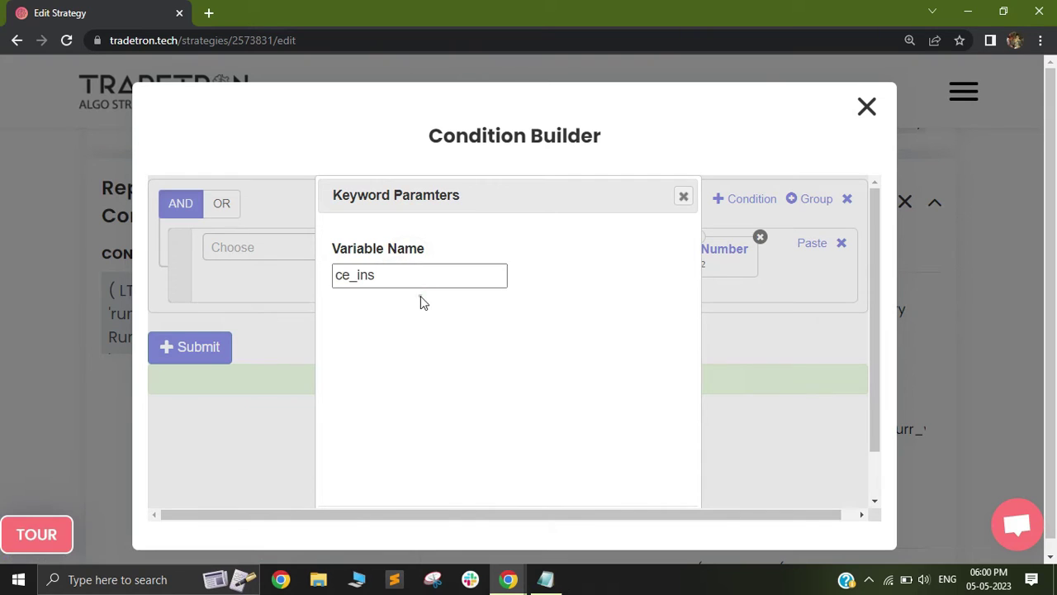
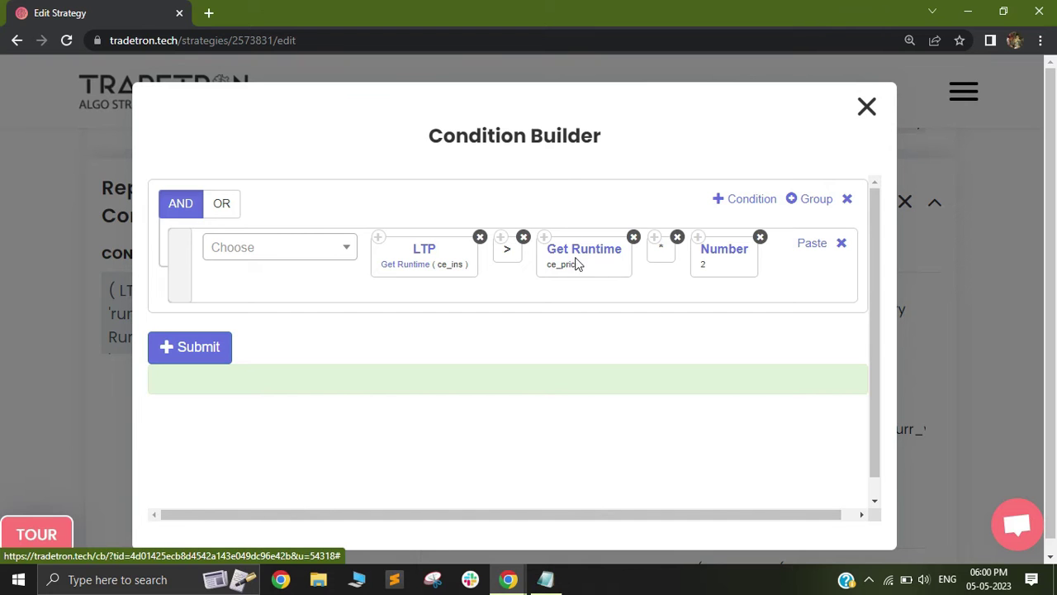
Inspect the ce_price Get Runtime parameter, highlight the matching "ins entry price>>" line in Notepad, and close the parameters unchanged
click(576, 253)
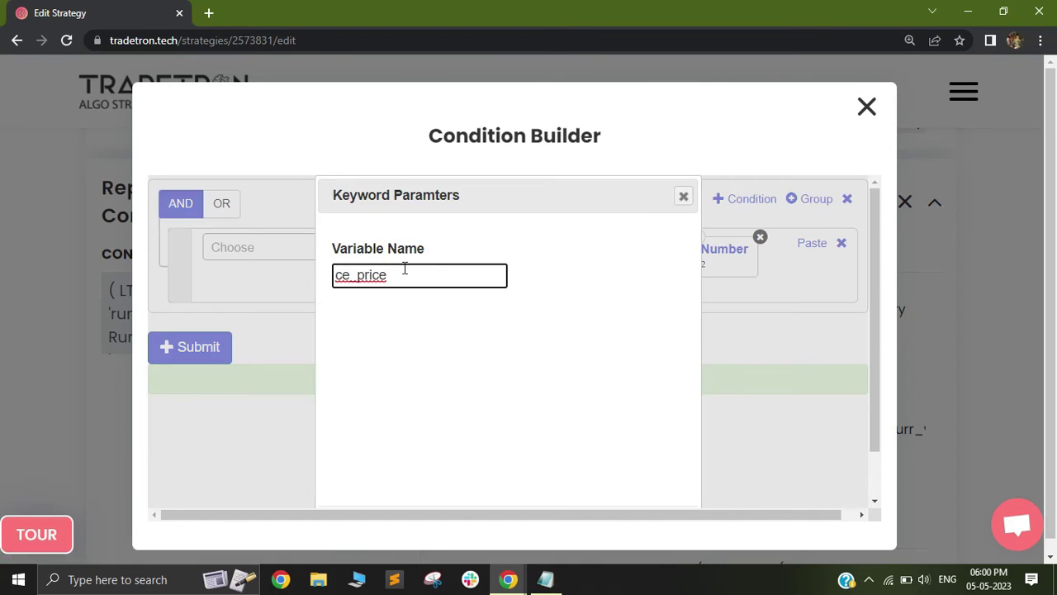
drag(404, 267, 373, 291)
click(545, 579)
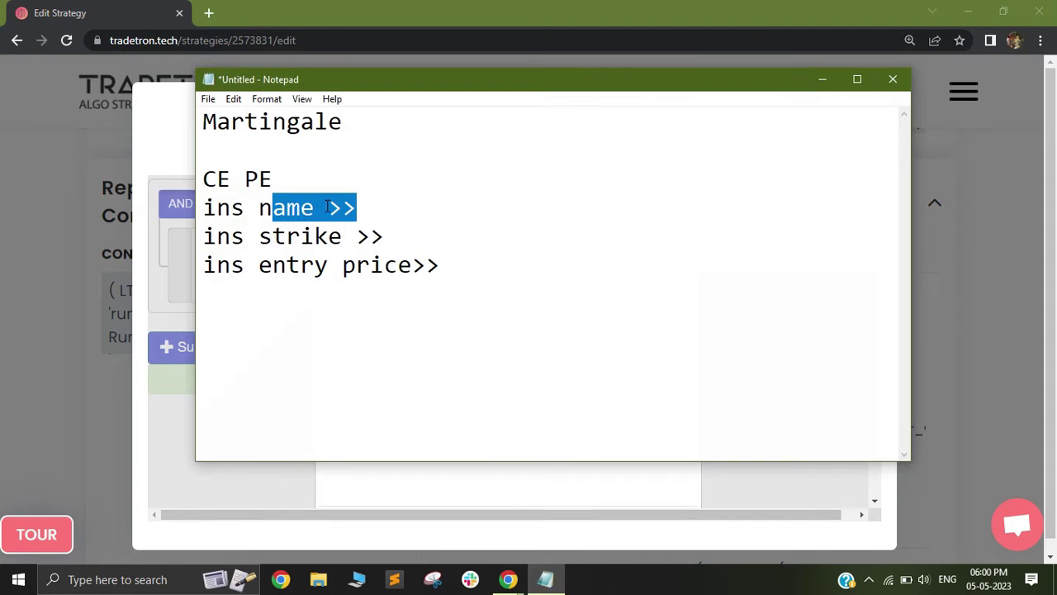
drag(439, 266, 218, 265)
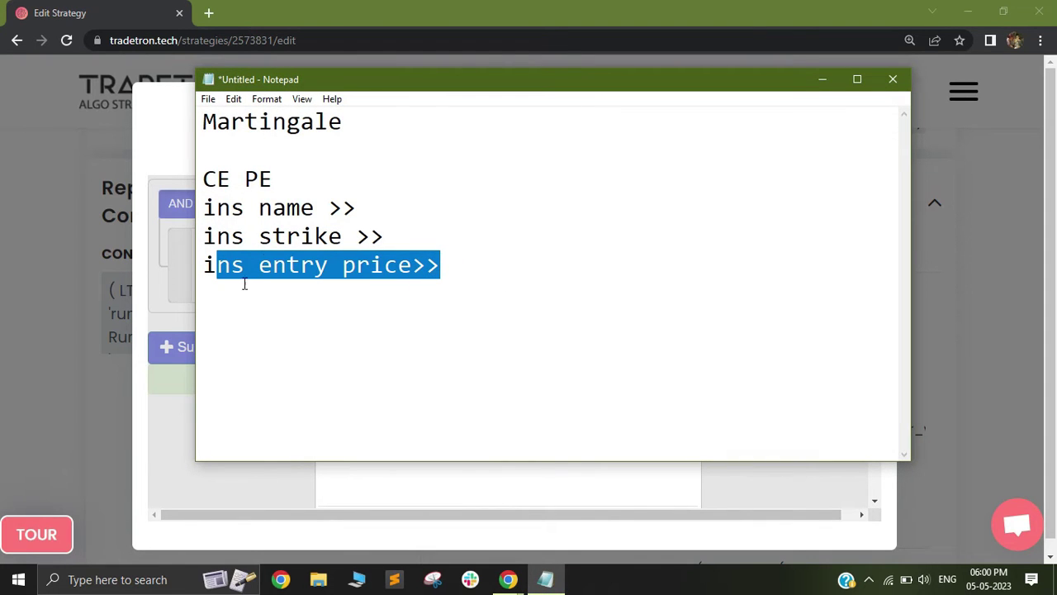
click(452, 269)
drag(452, 269, 218, 265)
click(347, 265)
drag(443, 265, 205, 265)
click(820, 83)
click(682, 199)
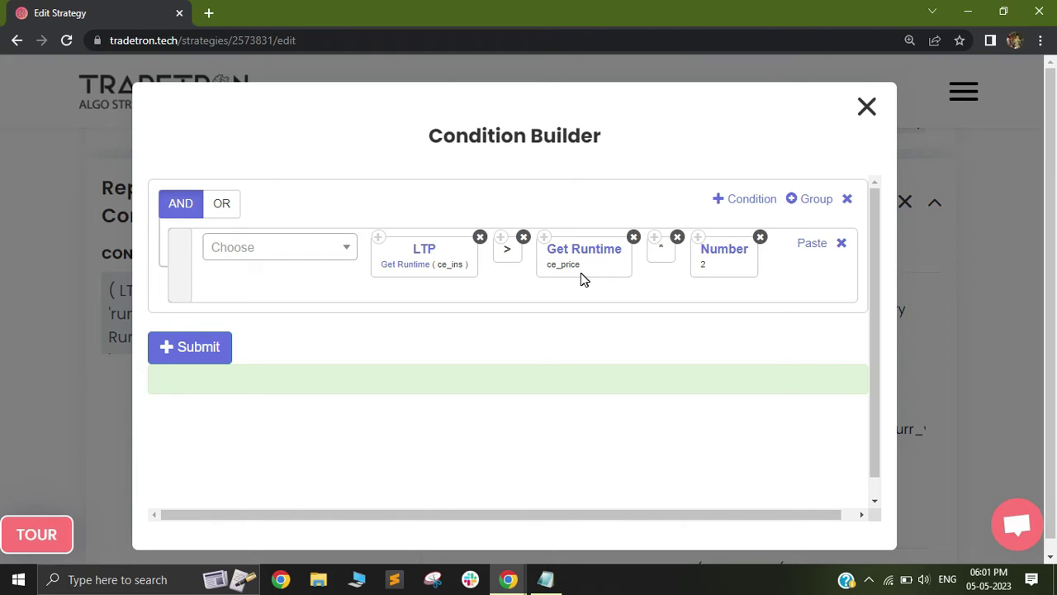
Review the whole repair condition, close the Condition Builder, and open the Repair Continuous Buy CE position in the Position builder
drag(581, 272, 588, 269)
drag(180, 251, 766, 162)
click(866, 109)
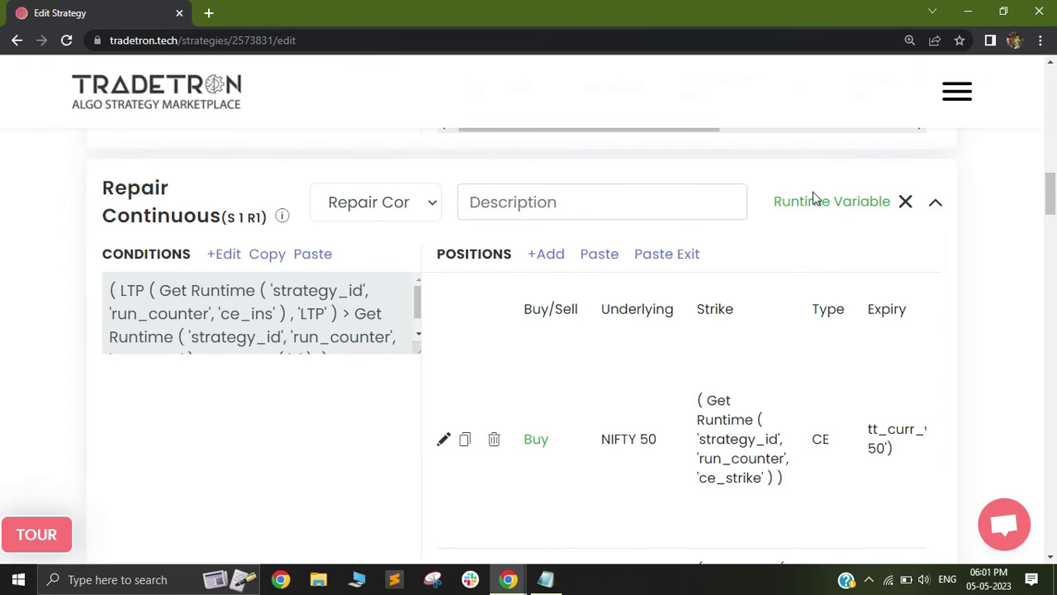
click(910, 40)
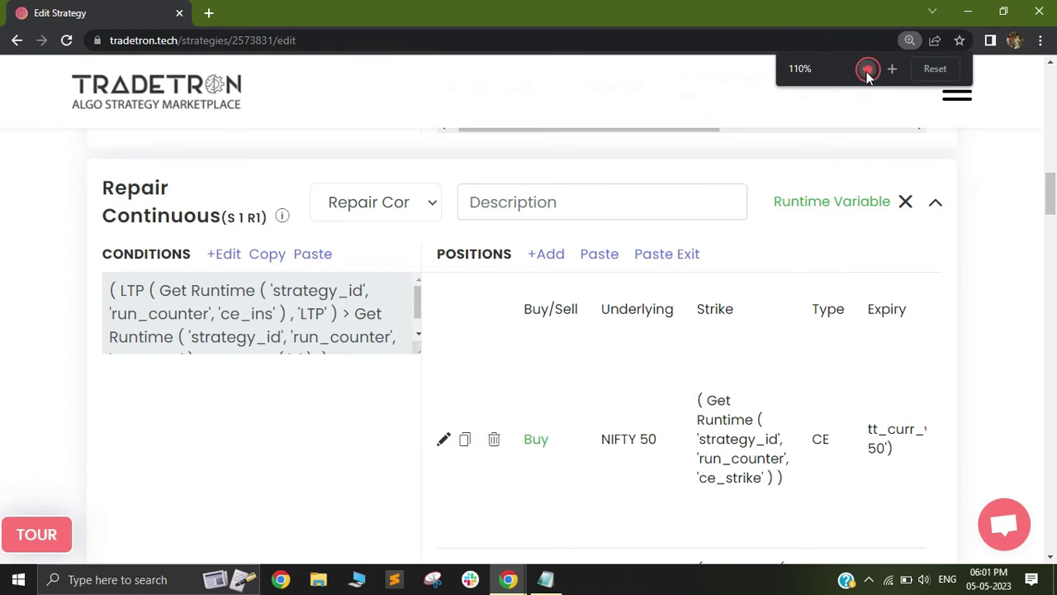
click(867, 72)
drag(1049, 210, 4, 233)
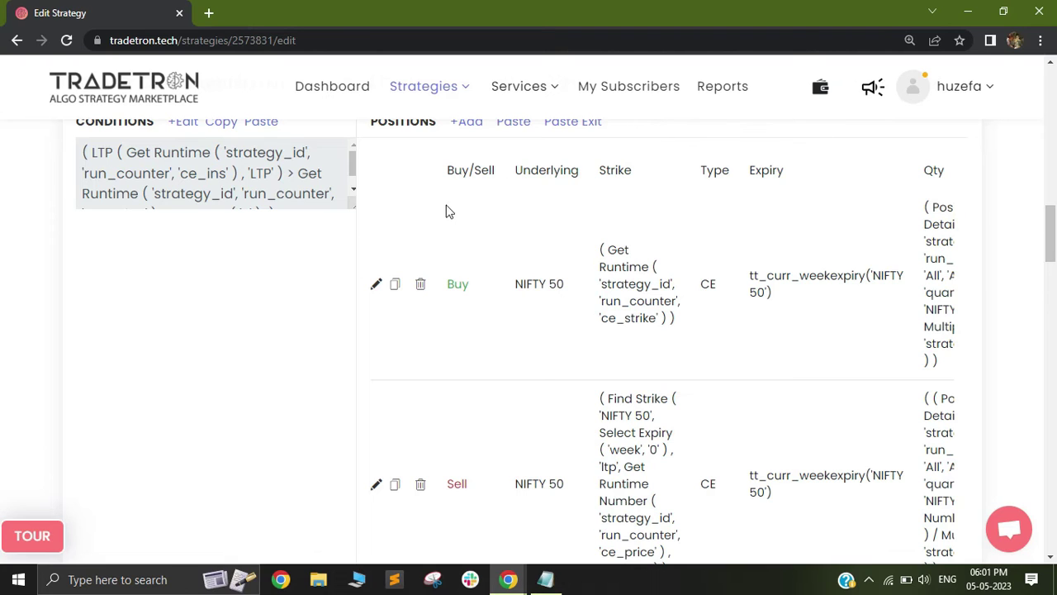
click(377, 285)
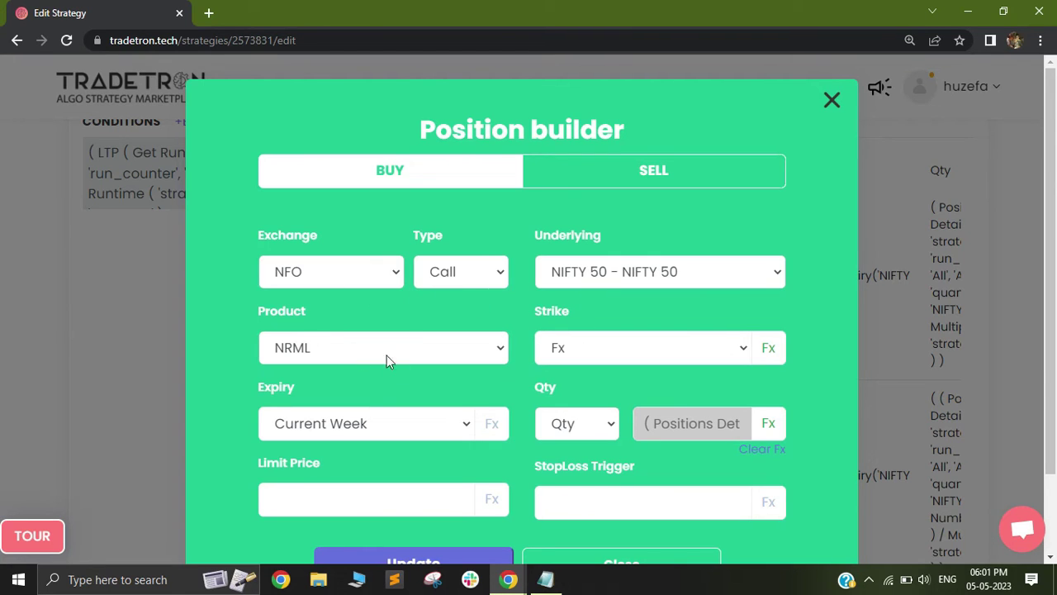
Inspect the Buy position's strike formula using ce_strike, highlight "ins strike >>" in Notepad, and close the Formula Builder unchanged
click(770, 348)
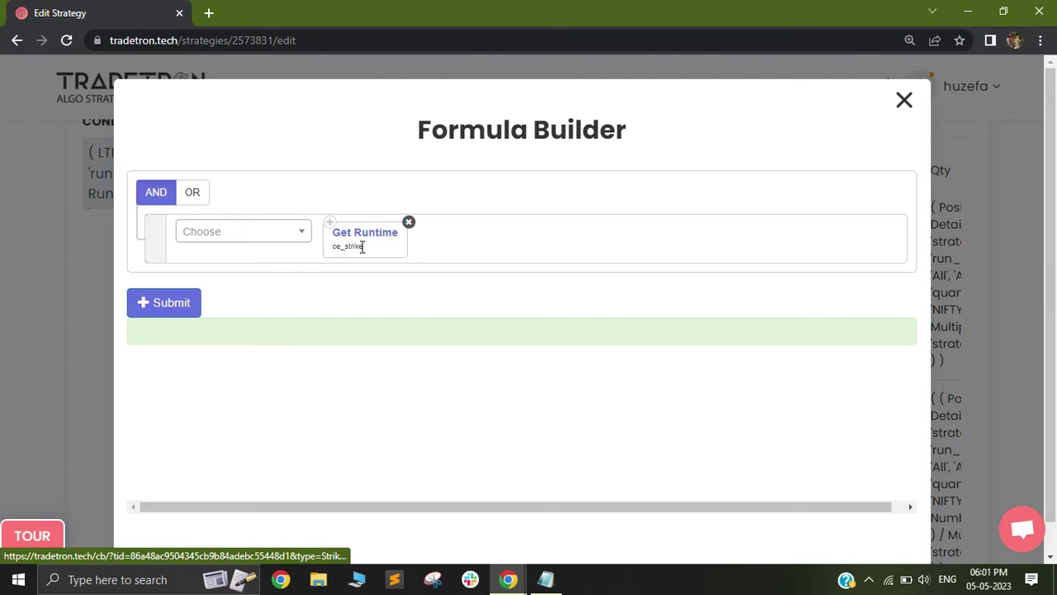
click(363, 247)
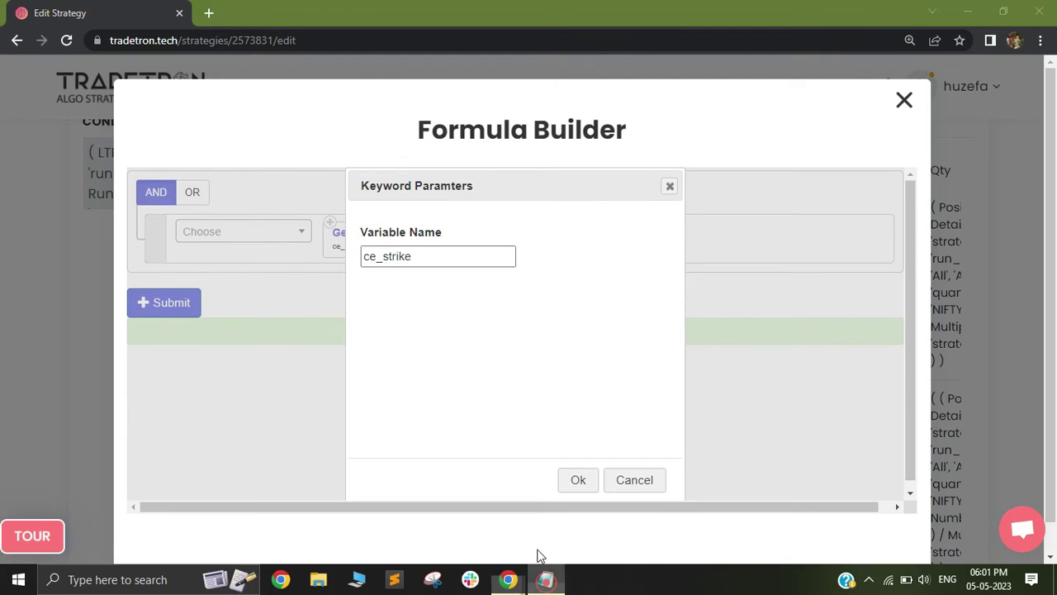
click(545, 579)
drag(410, 238, 202, 237)
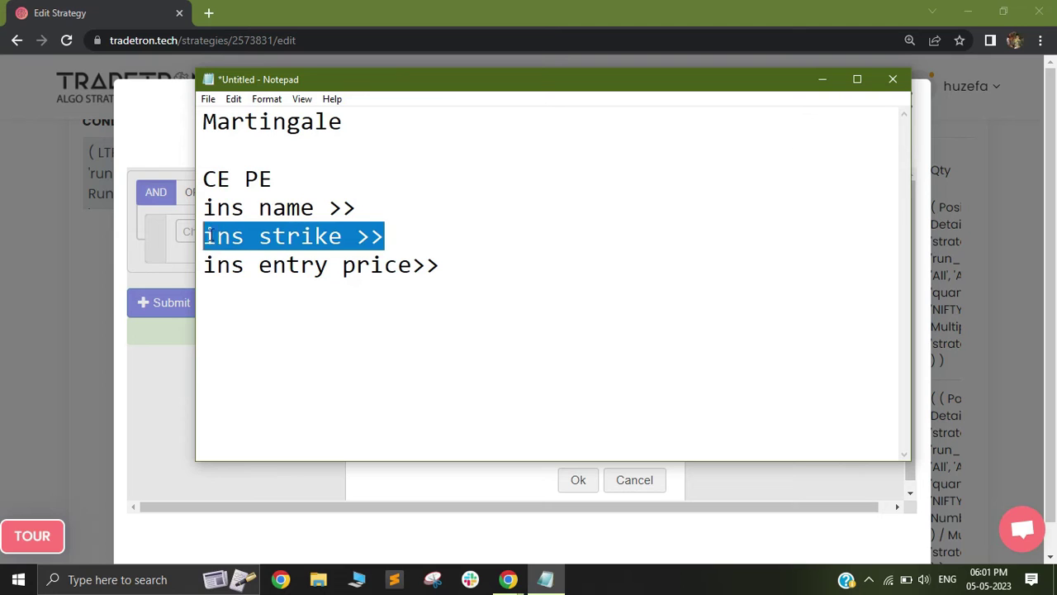
click(823, 80)
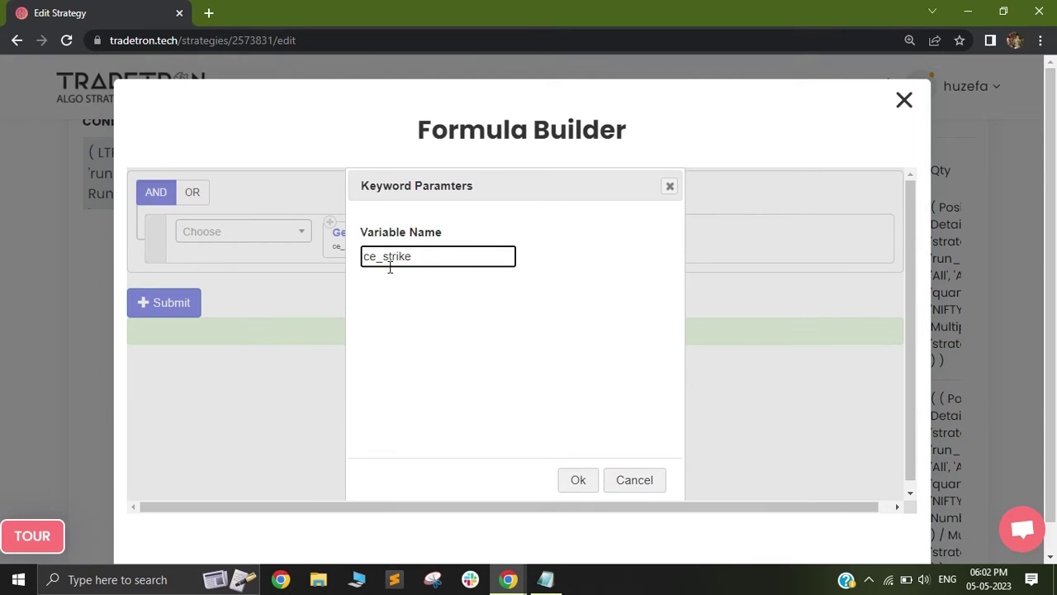
click(640, 482)
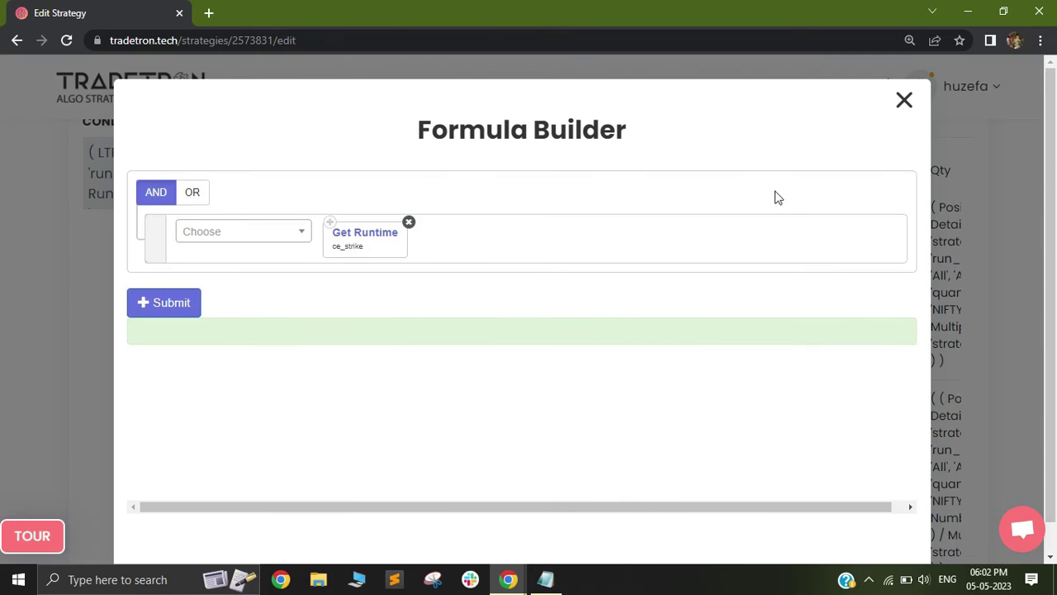
click(904, 102)
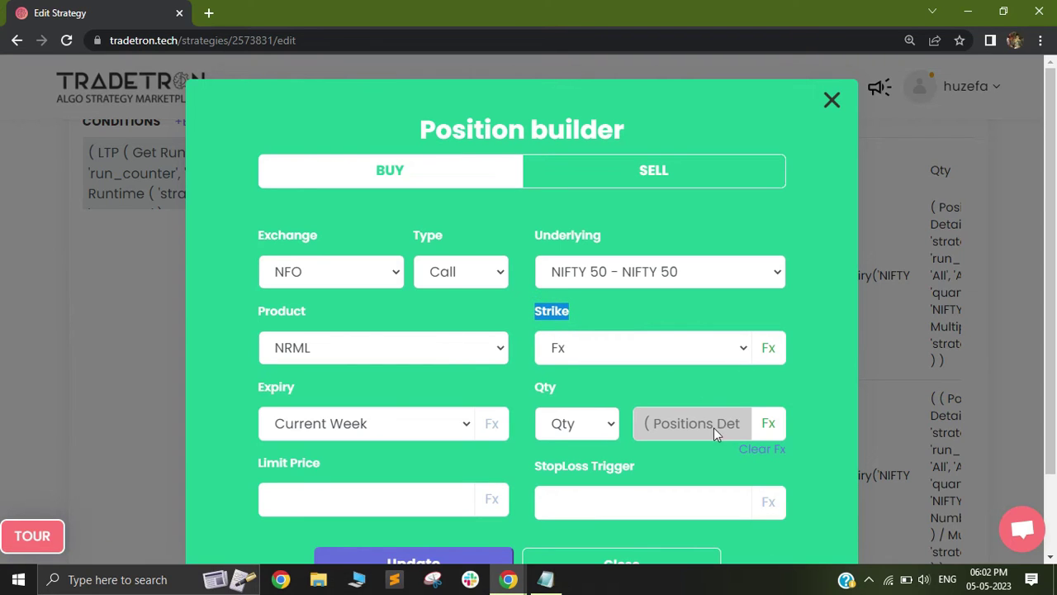
Open the Buy position's quantity formula, examine the Positions Detail parameters from Condition Type to Underlying, and close the parameters unchanged
double_click(532, 387)
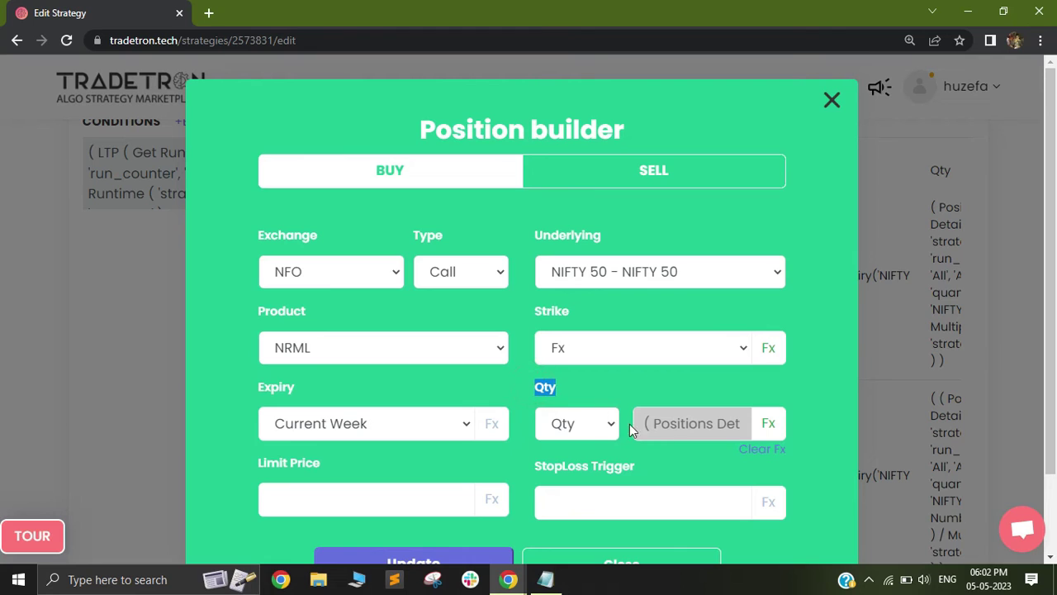
click(768, 424)
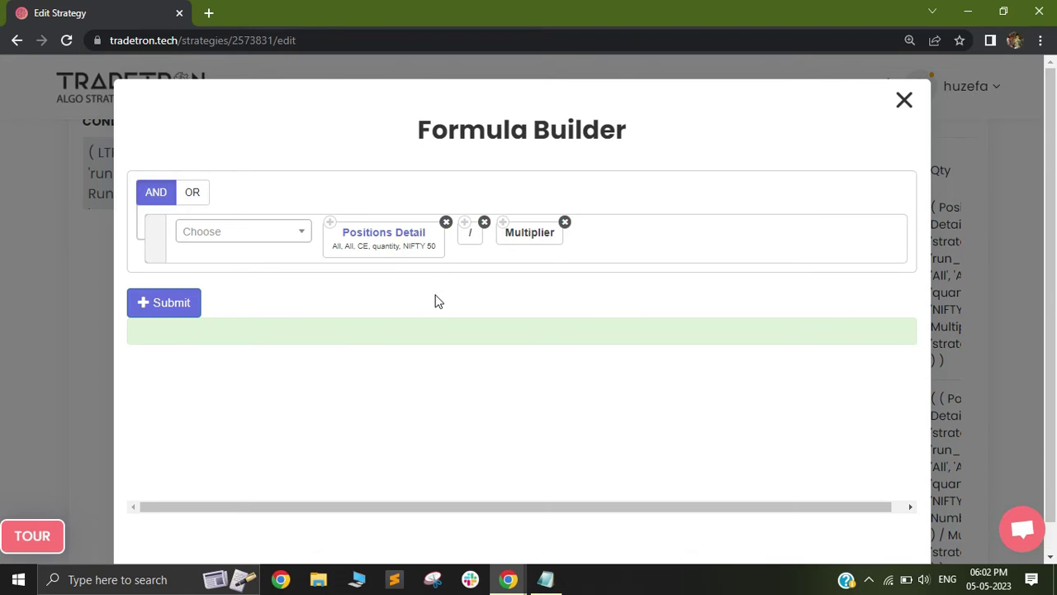
click(366, 255)
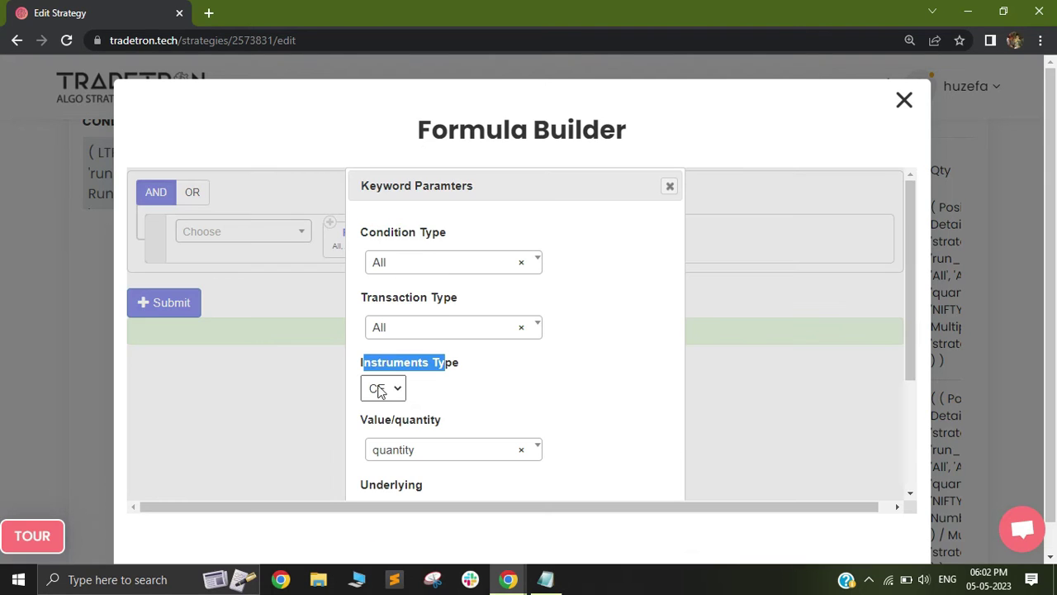
drag(356, 235, 444, 234)
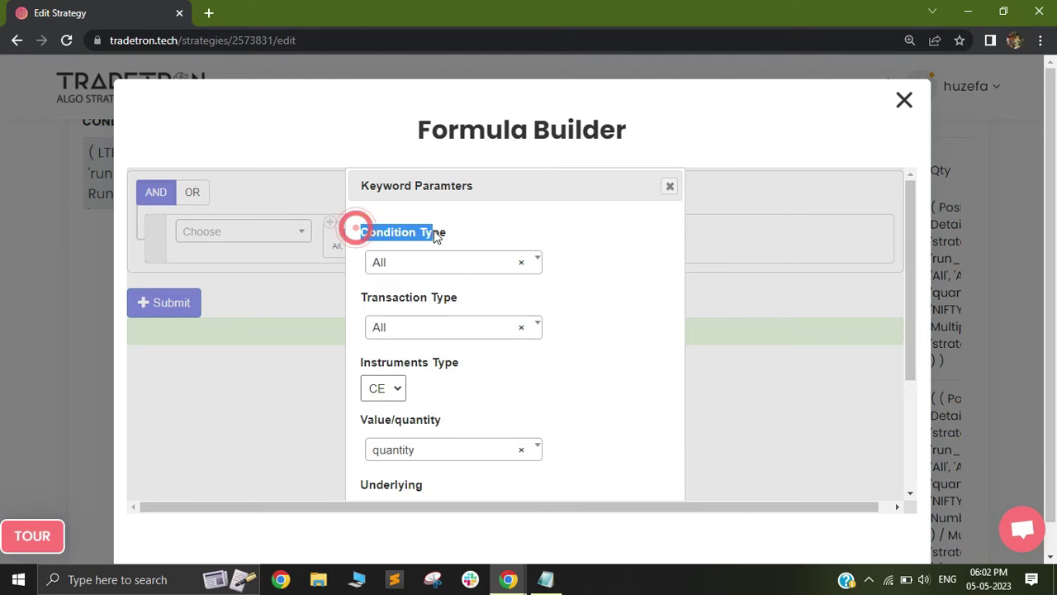
drag(355, 299, 438, 299)
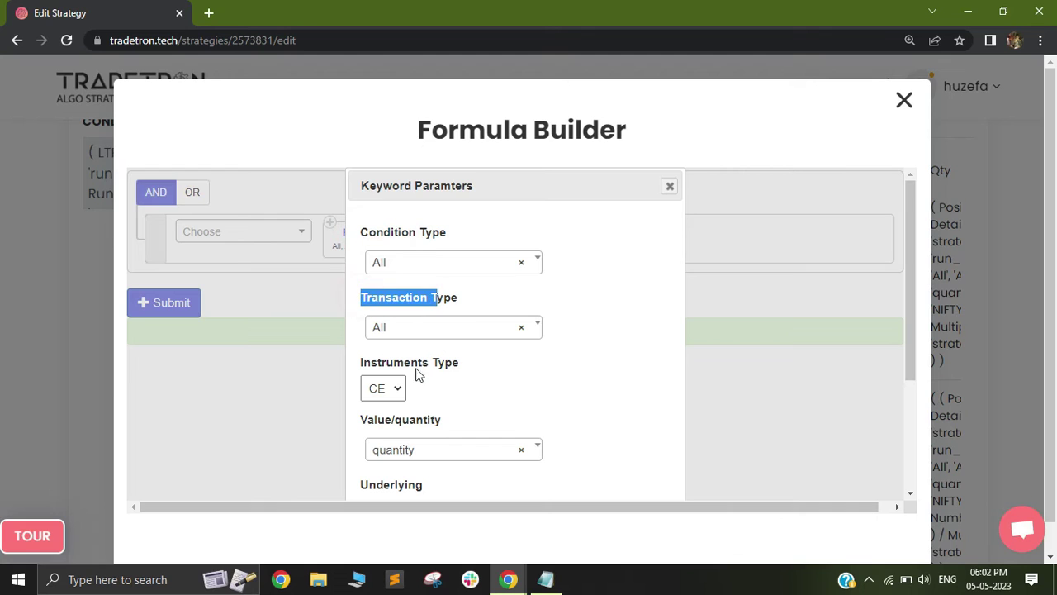
drag(438, 364, 370, 363)
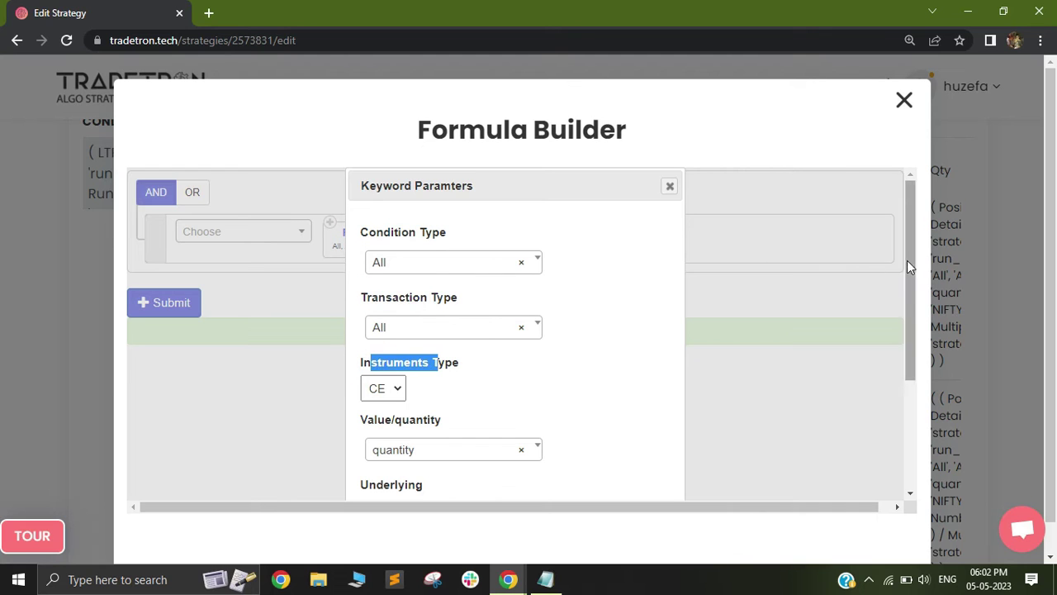
drag(907, 260, 908, 312)
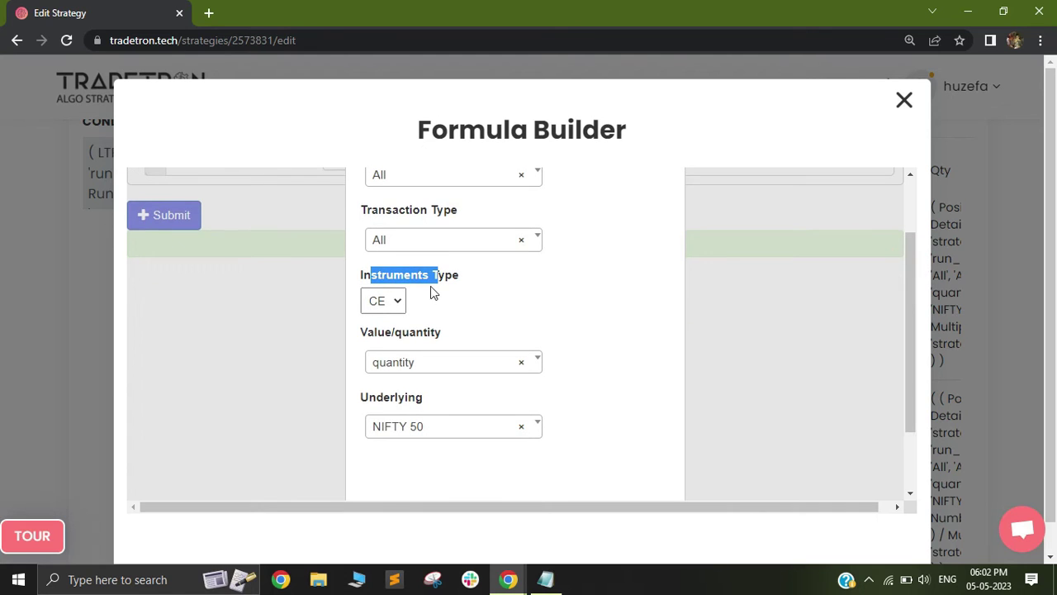
scroll(743, 319, up, 3)
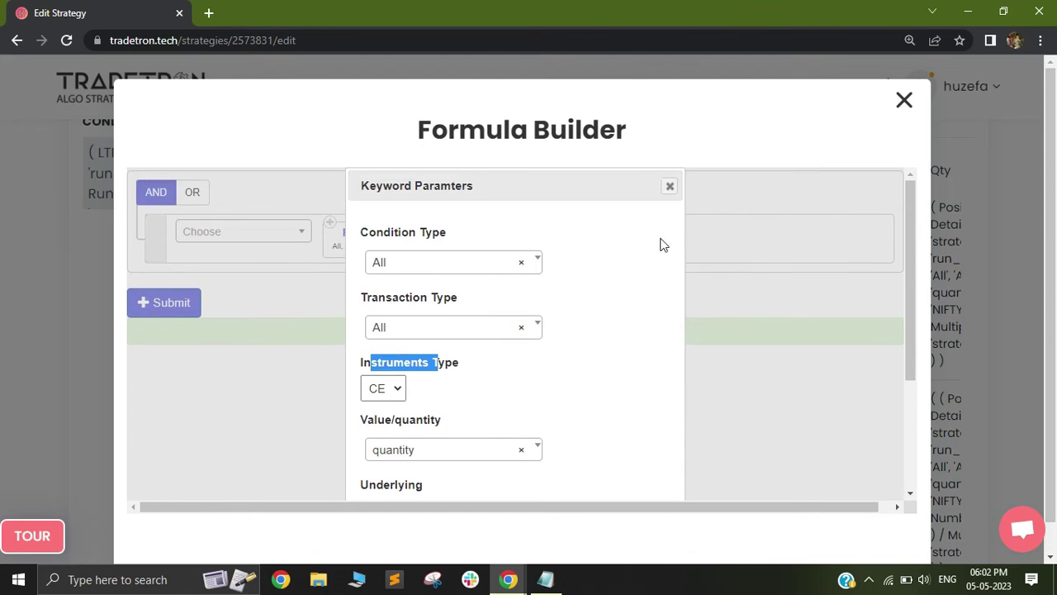
click(672, 187)
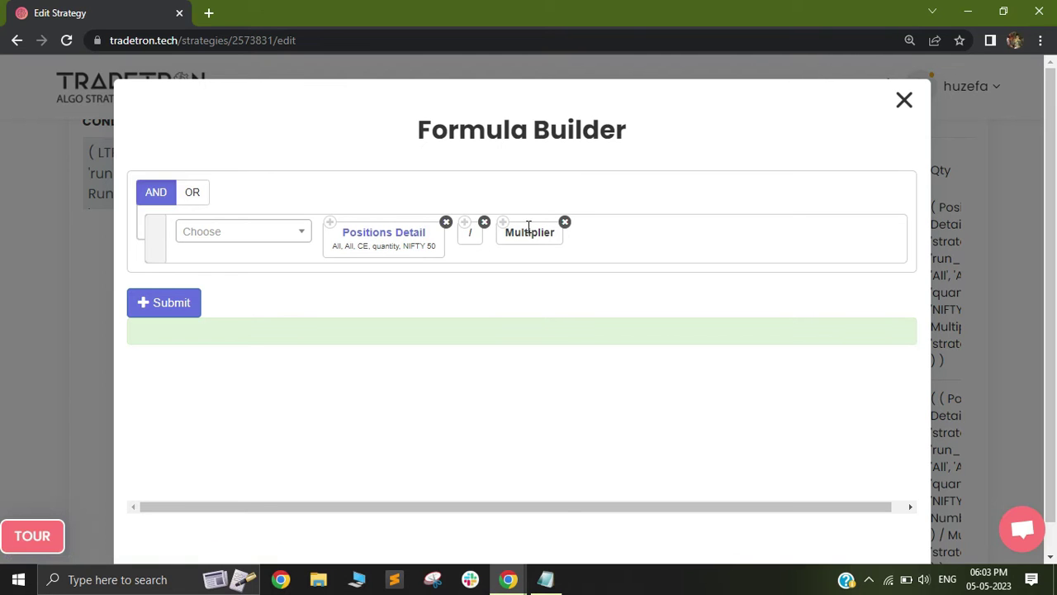
Close the Buy position without updating it and open the strike formula of the Sell CE position in the same repair set
click(194, 302)
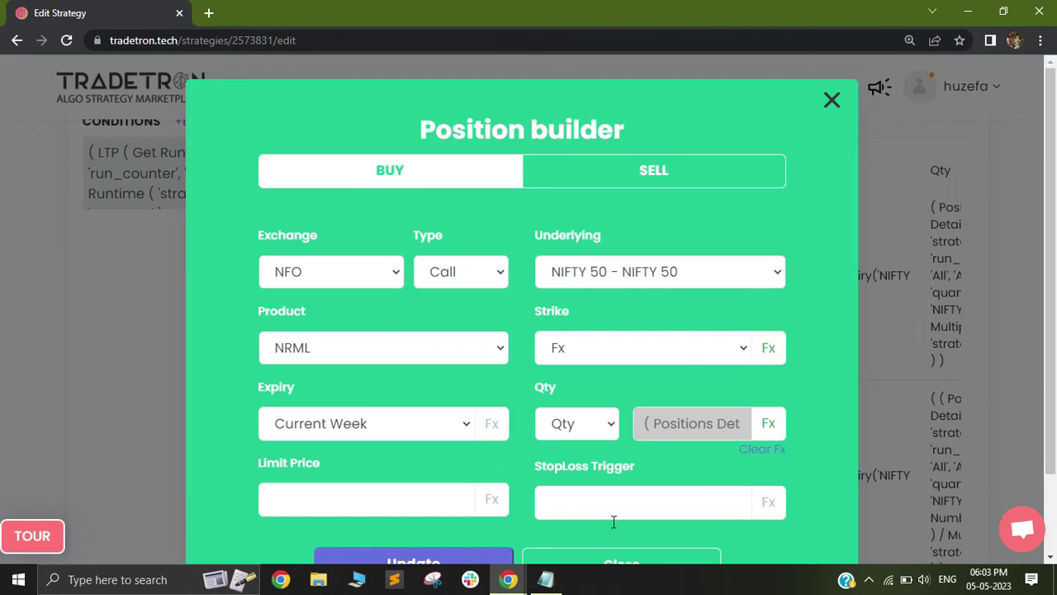
click(588, 561)
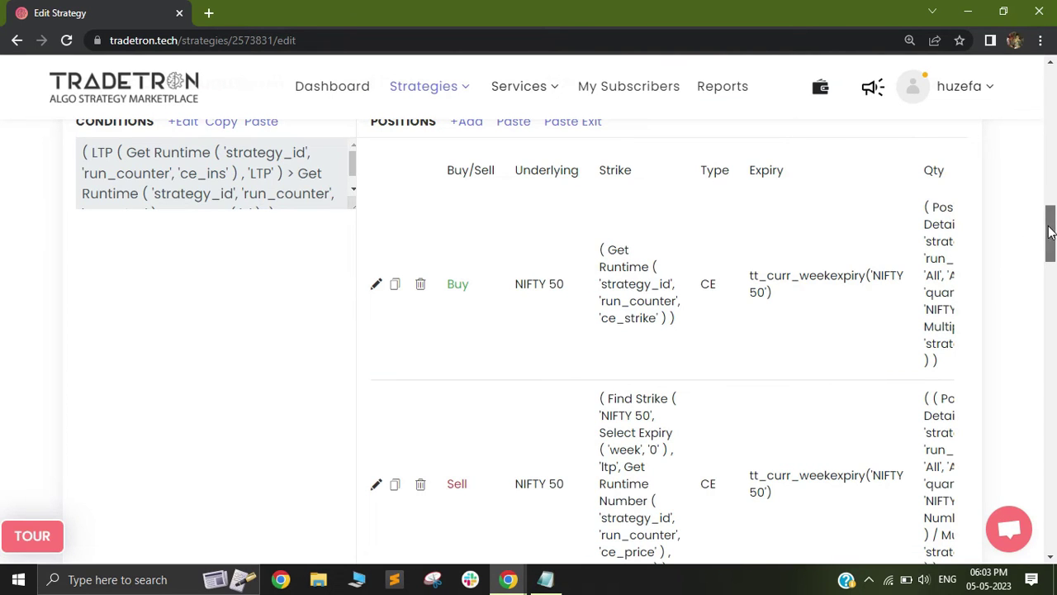
drag(1050, 233, 1050, 251)
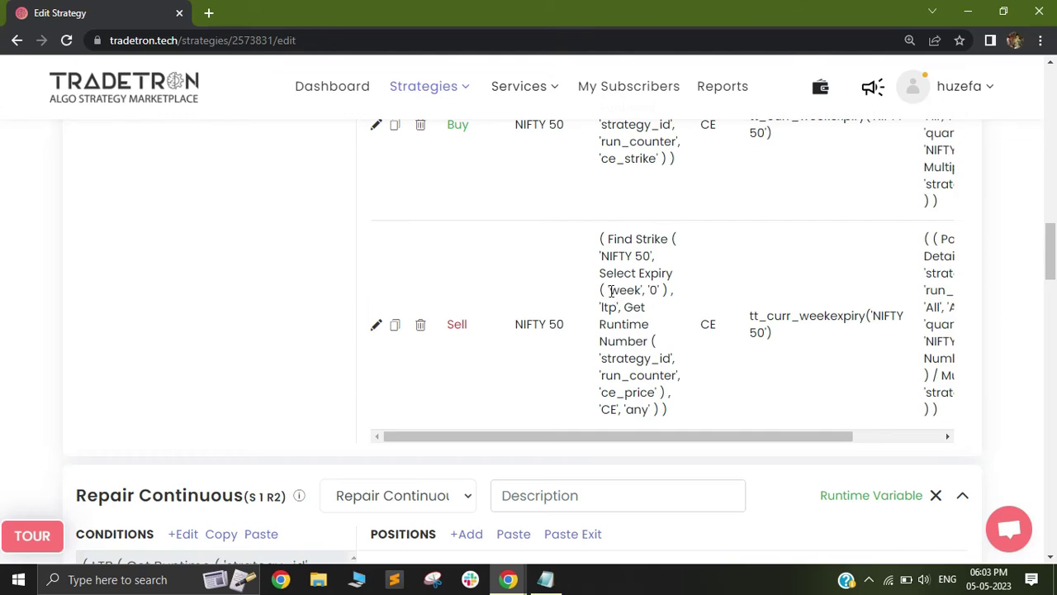
click(379, 326)
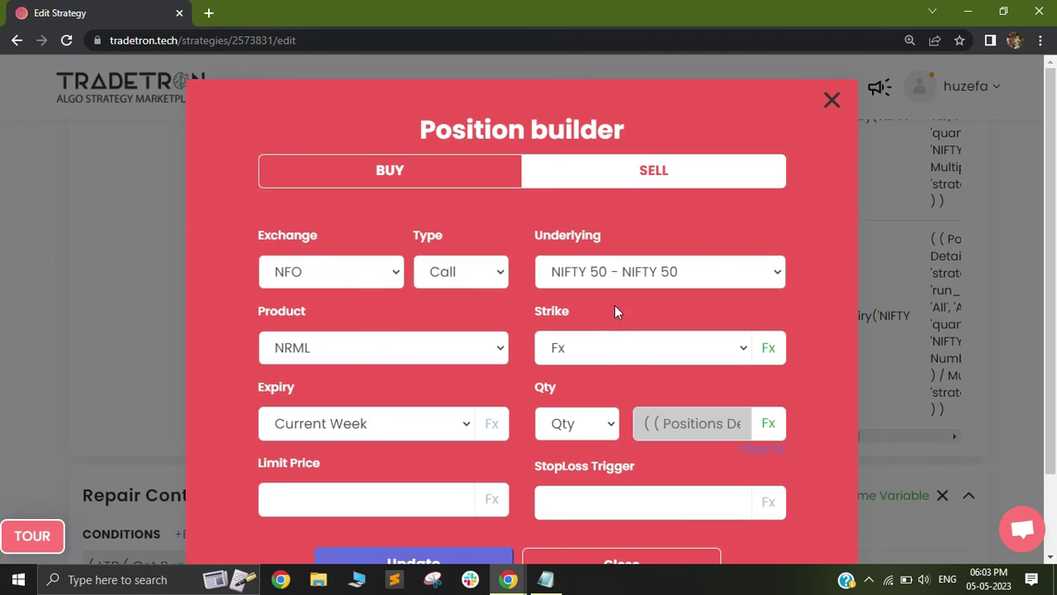
click(769, 350)
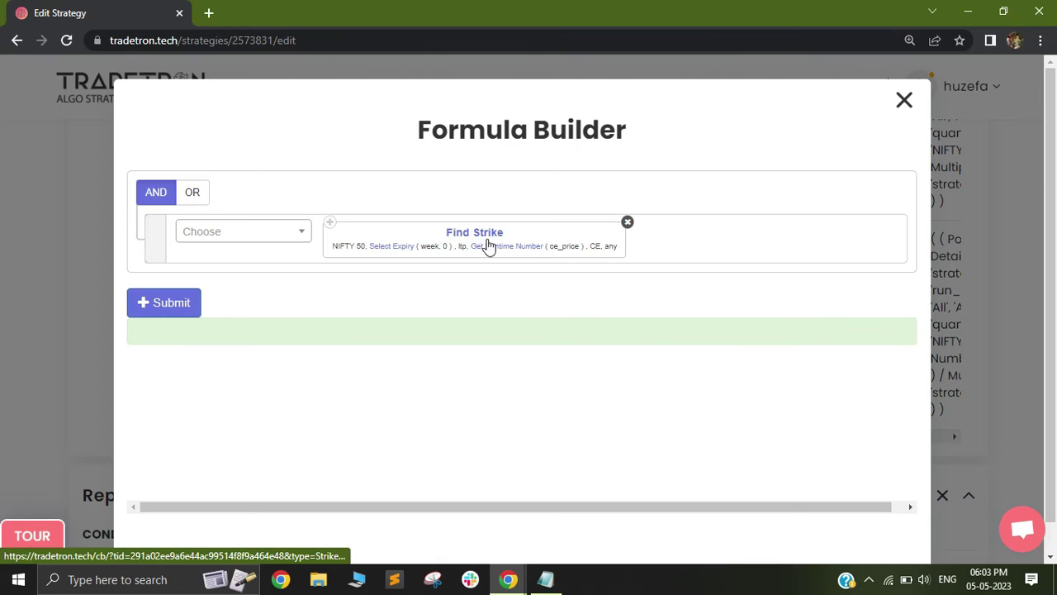
Bring up the Notepad notes, highlight "entry price" and then "entry" in the "ins entry price>>" line, and minimize Notepad
click(545, 579)
click(347, 265)
drag(261, 265, 413, 264)
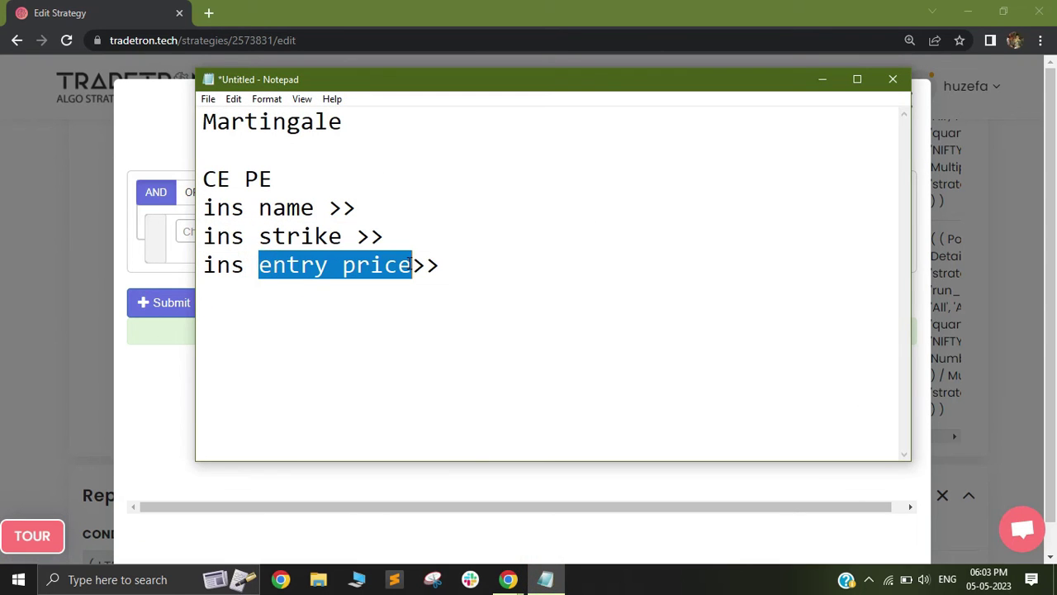
click(346, 265)
double_click(260, 262)
mouse_move(259, 262)
mouse_down()
mouse_move(386, 266)
mouse_move(272, 271)
mouse_up()
click(271, 275)
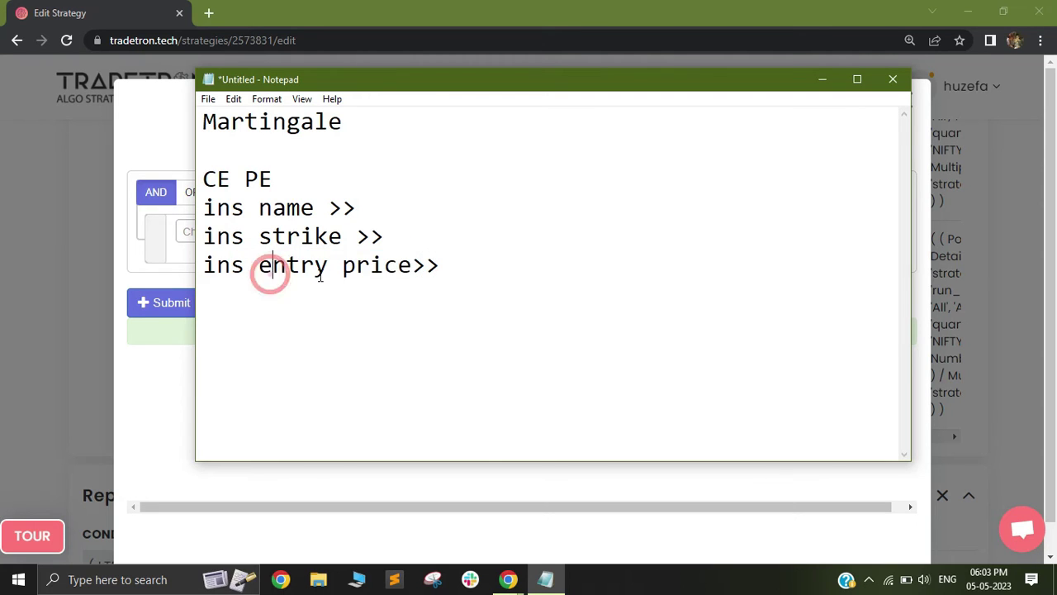
click(255, 267)
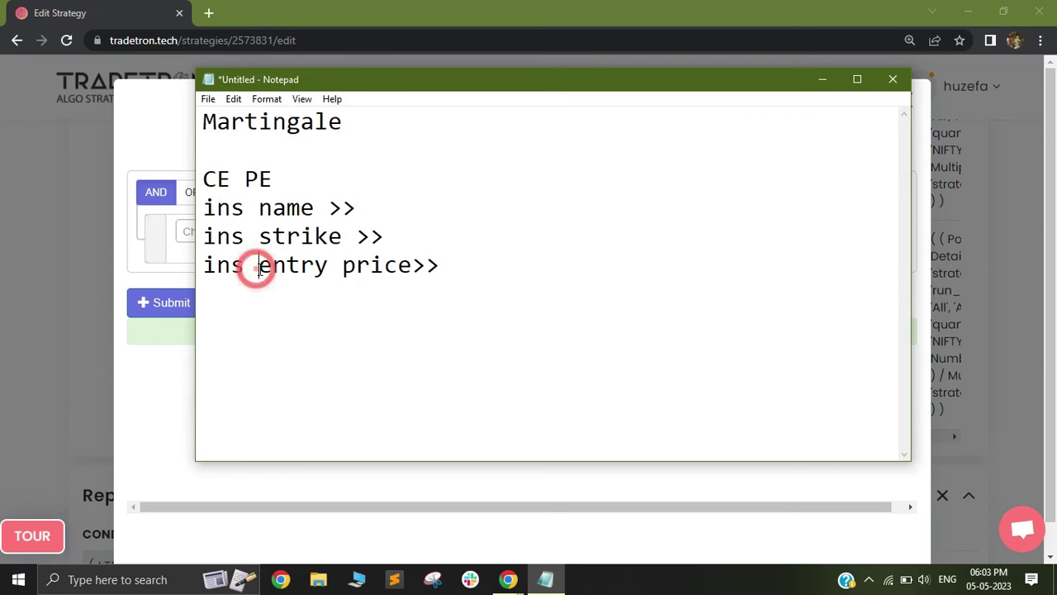
click(257, 267)
drag(258, 267, 329, 266)
click(337, 266)
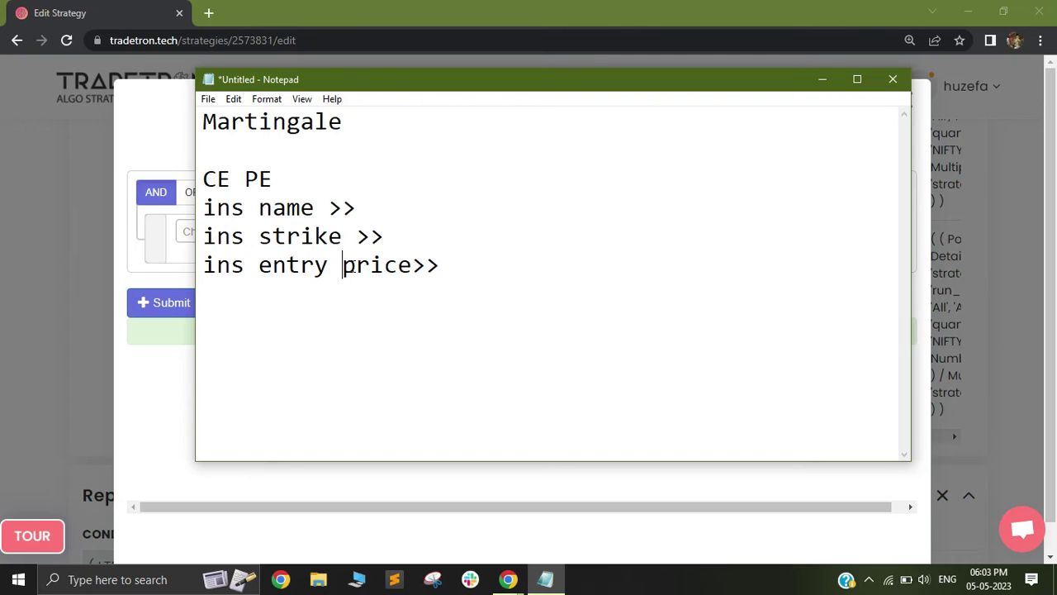
drag(259, 268, 327, 275)
click(817, 79)
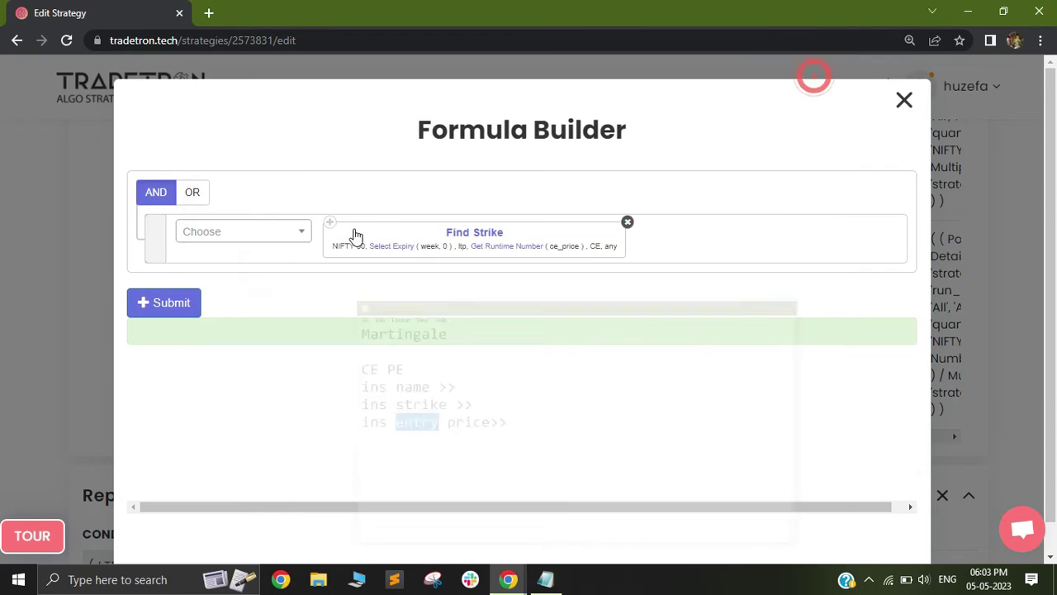
Examine all Find Strike parameters in the Sell position's strike formula, from Underlying to Results, and close them unchanged
click(470, 230)
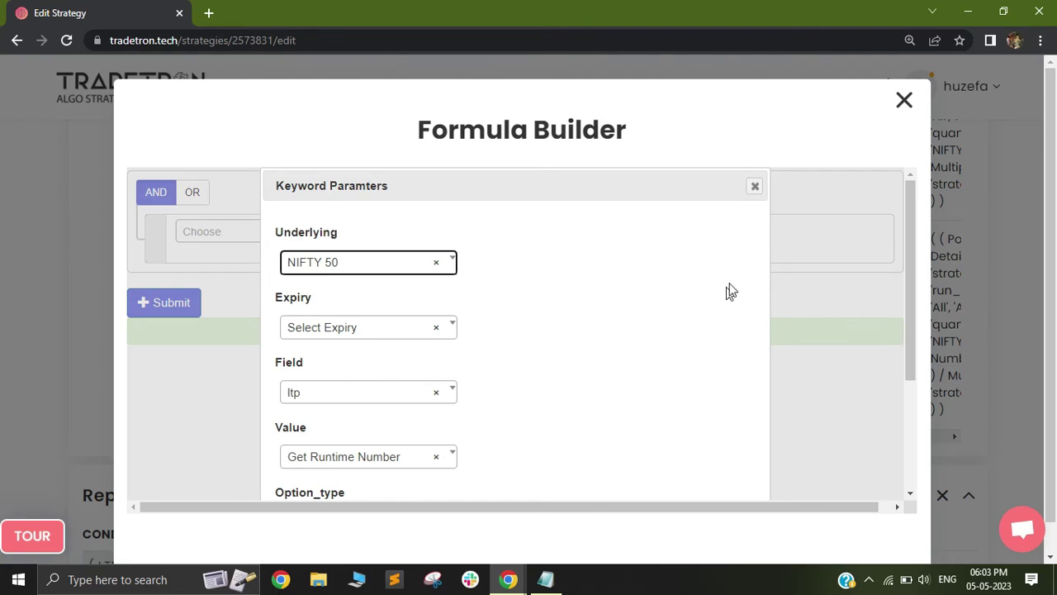
drag(908, 258, 912, 315)
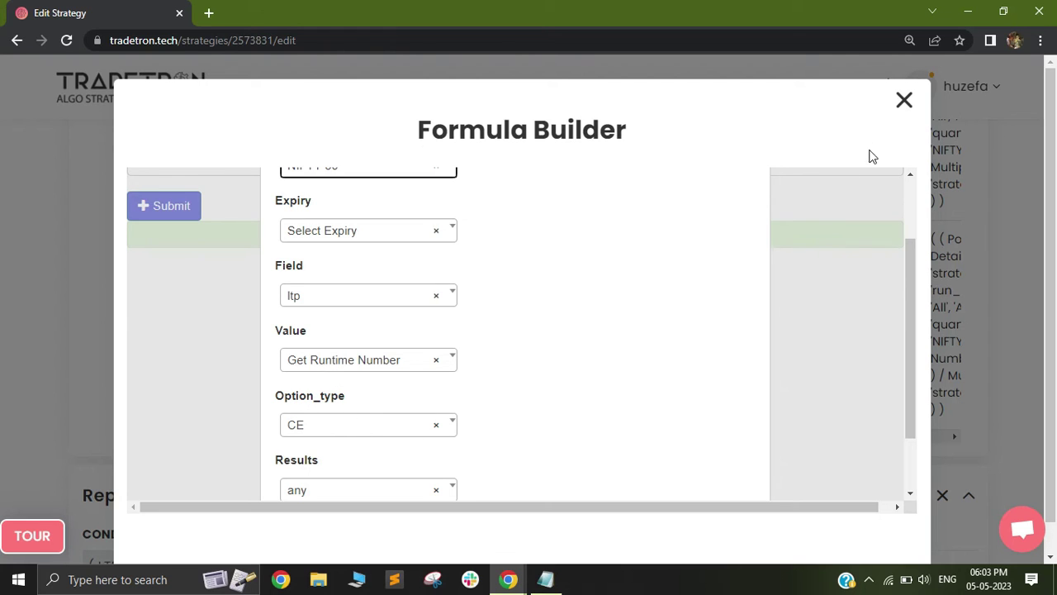
drag(909, 276, 908, 173)
click(753, 185)
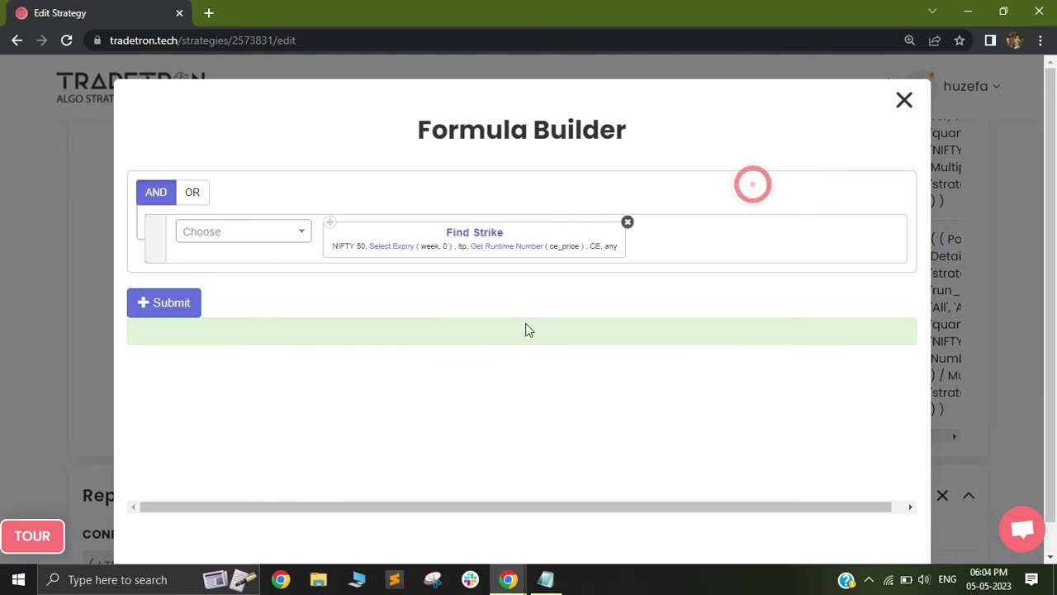
Check the ce_price variable name in the Get Runtime Number parameters and highlight the matching "ins entry price>>" line in Notepad
click(507, 253)
drag(426, 257, 352, 260)
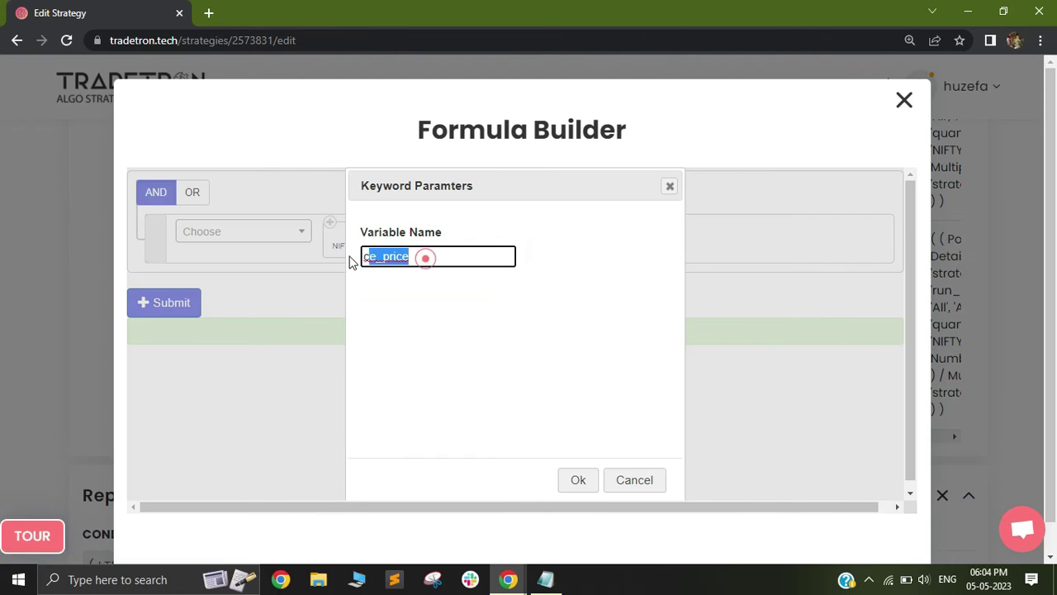
click(442, 249)
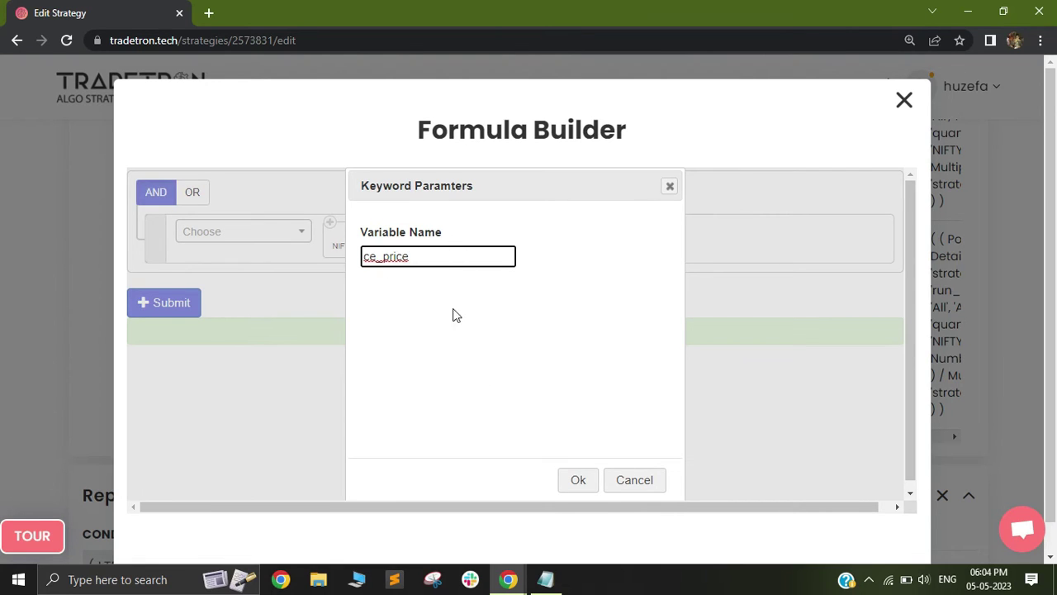
click(545, 579)
click(309, 263)
drag(204, 266, 442, 267)
click(473, 270)
click(822, 80)
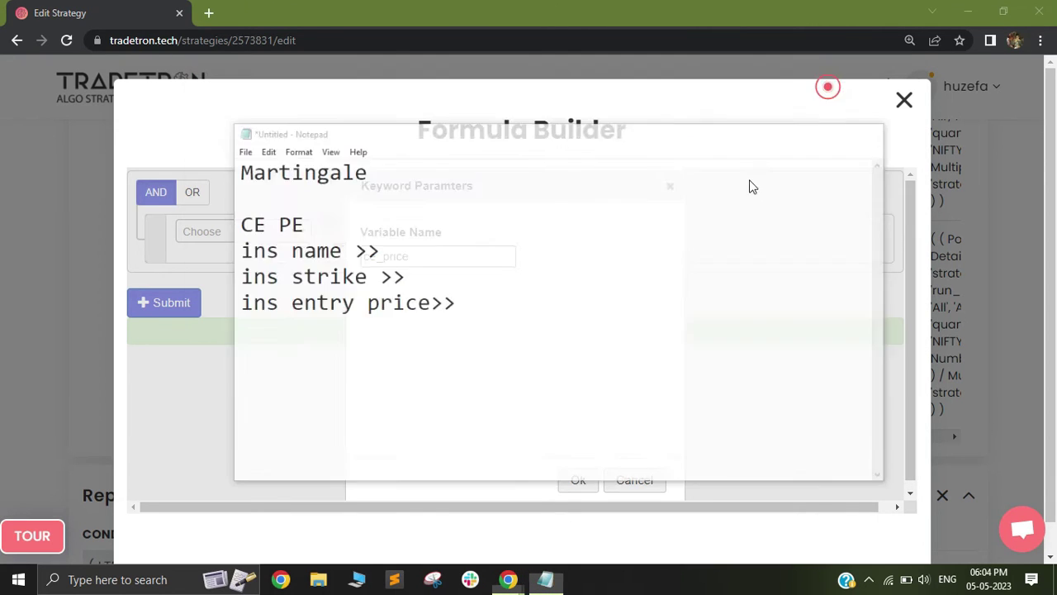
Accept the ce_price parameter unchanged, submit the Find Strike formula, and close the Formula Builder
click(578, 480)
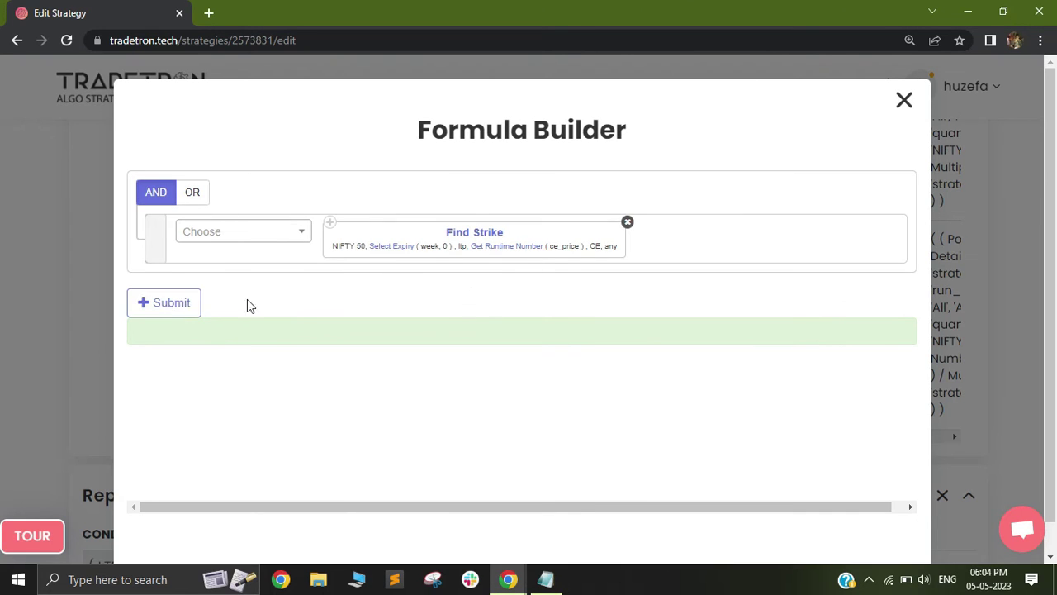
click(171, 296)
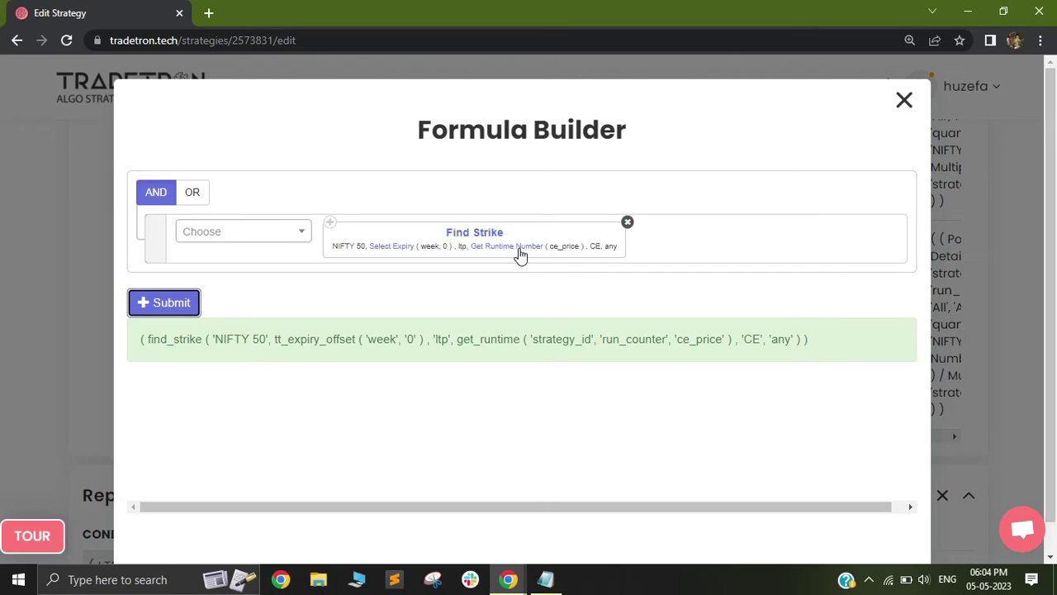
click(904, 100)
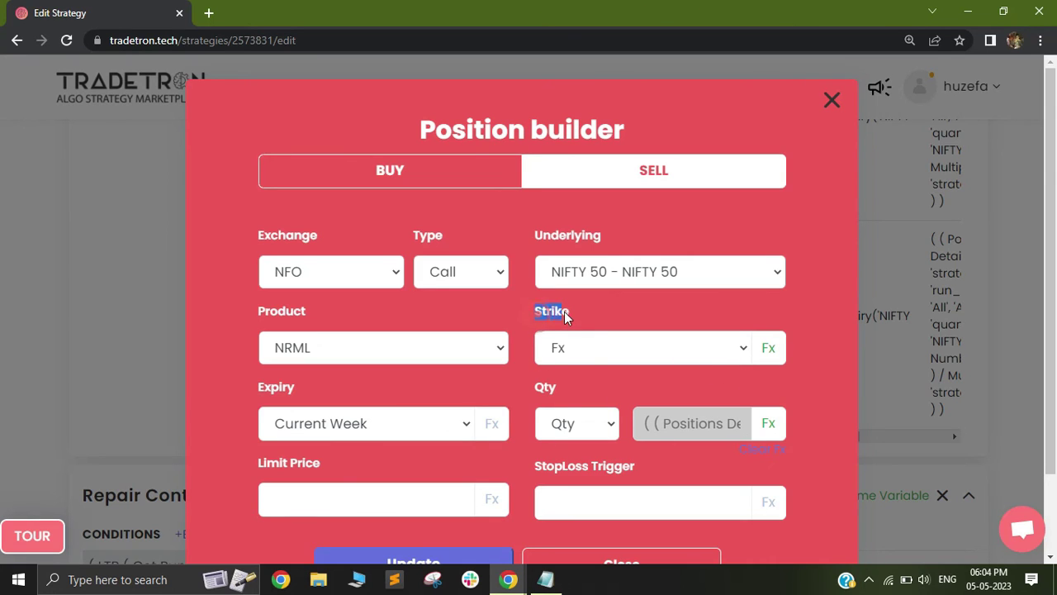
Inspect the Sell position's quantity formula and its Positions Detail parameters, then close the Formula Builder and Position builder without updating
drag(537, 388, 557, 394)
click(770, 424)
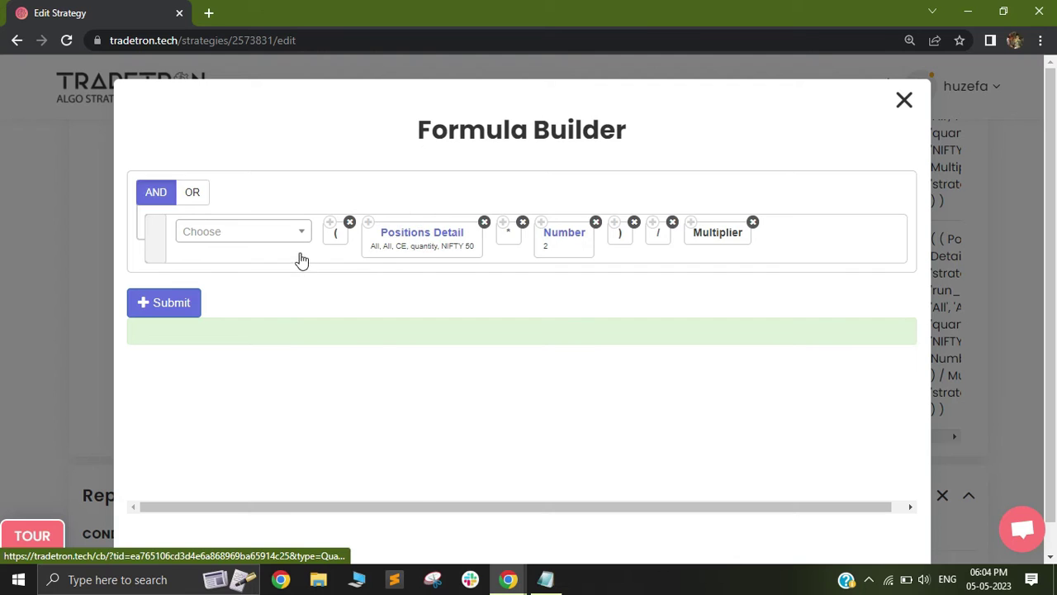
click(366, 251)
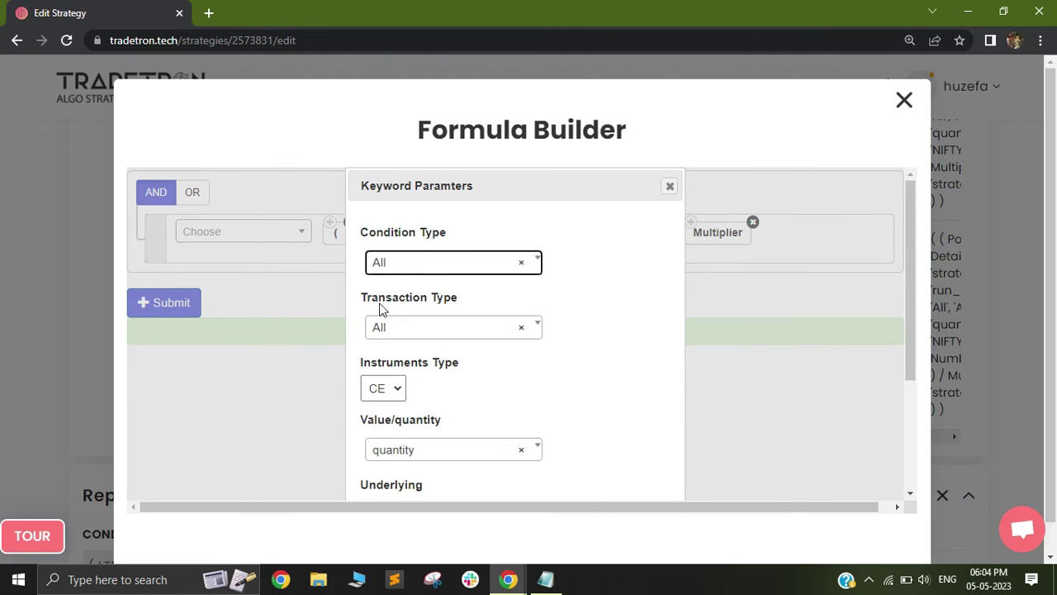
click(670, 186)
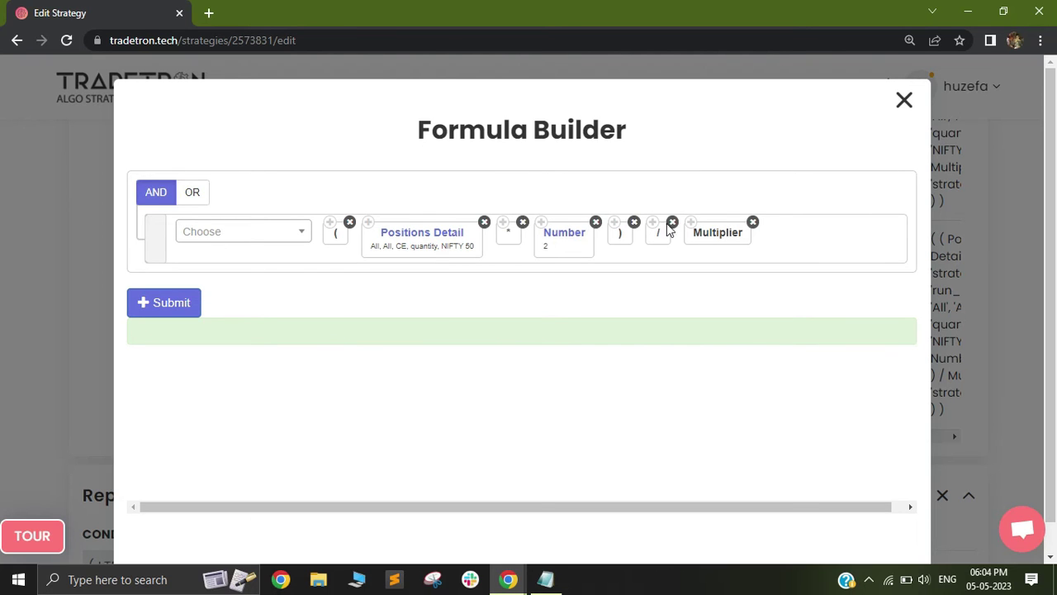
click(905, 102)
click(582, 558)
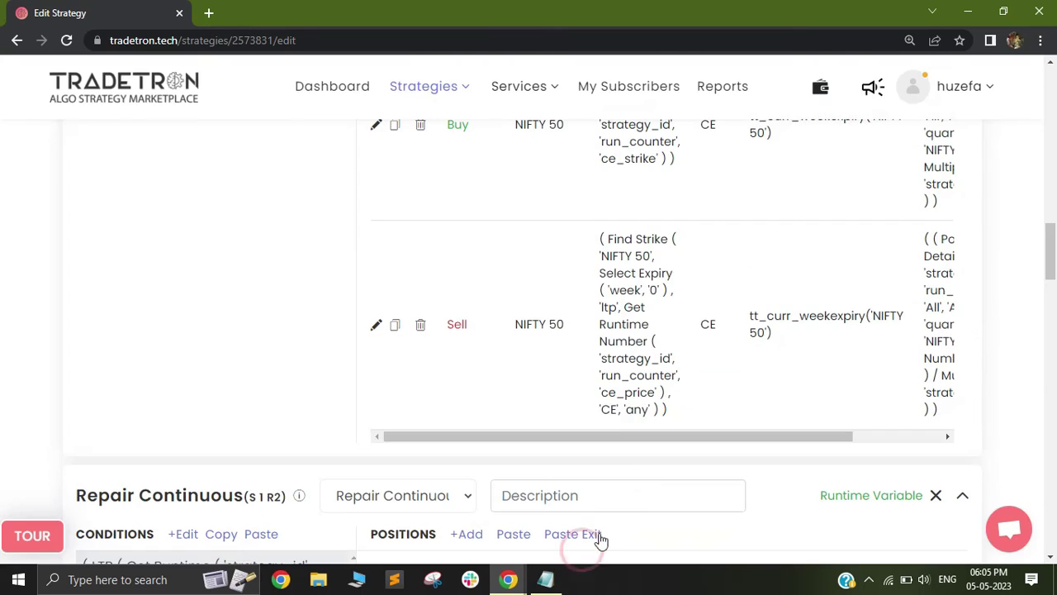
Return to the start of the Repair Continuous S 1 R1 block and bring up the Notepad notes at the "CE PE" line
drag(1050, 236, 1050, 210)
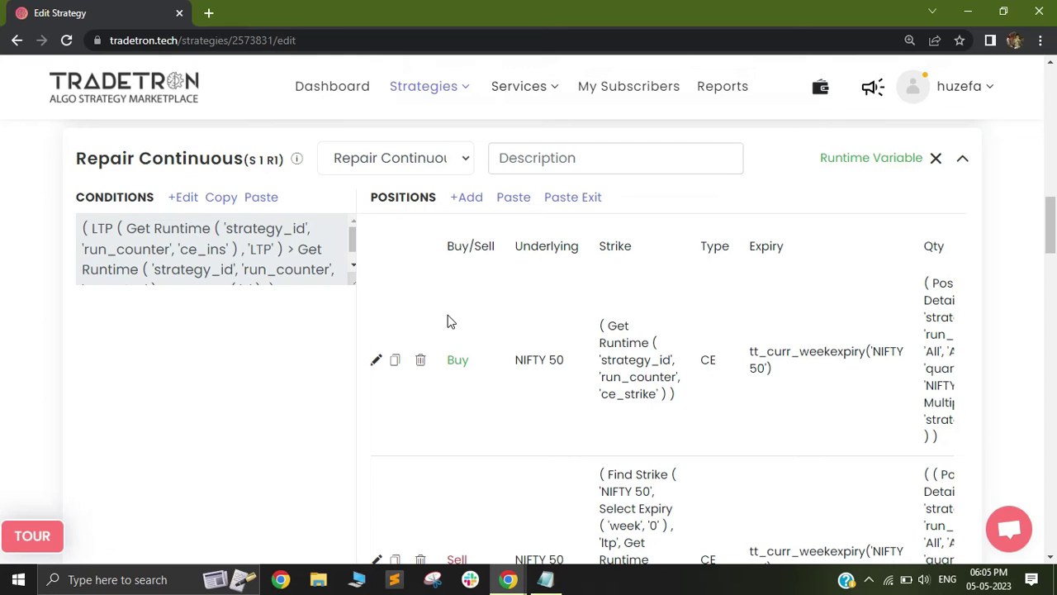
click(545, 579)
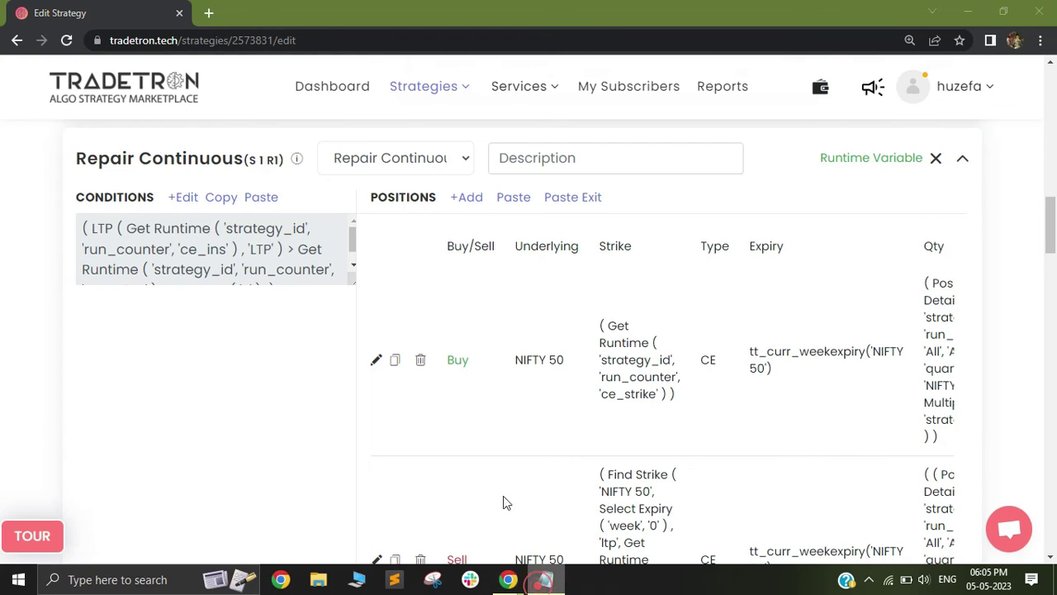
click(299, 185)
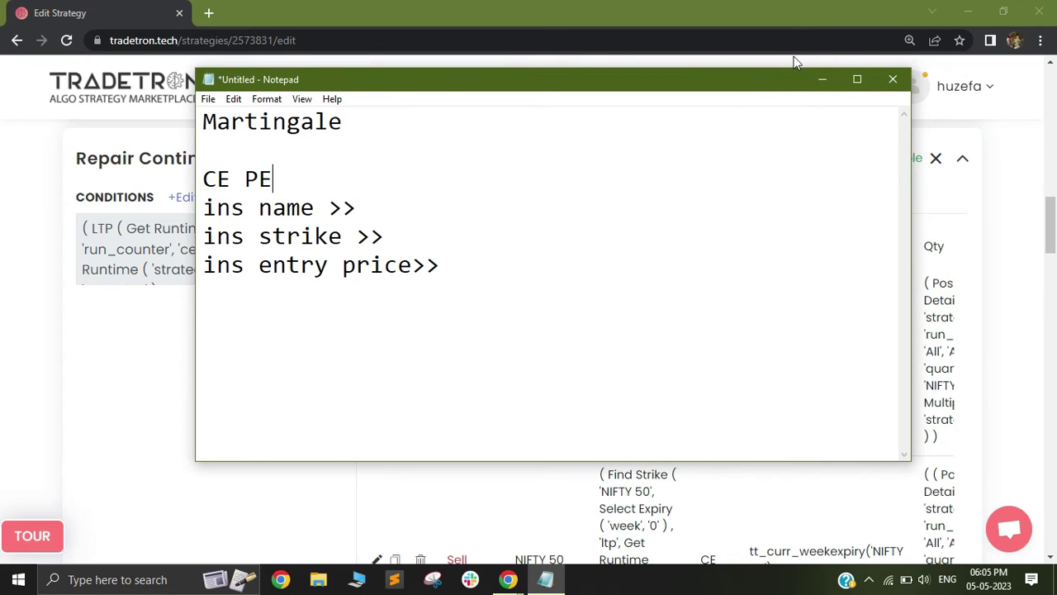
Put Notepad away, open the runtime variables of Repair Continuous S 1 R1, and highlight the names ce_ins, ce_strike and ce_price
click(821, 79)
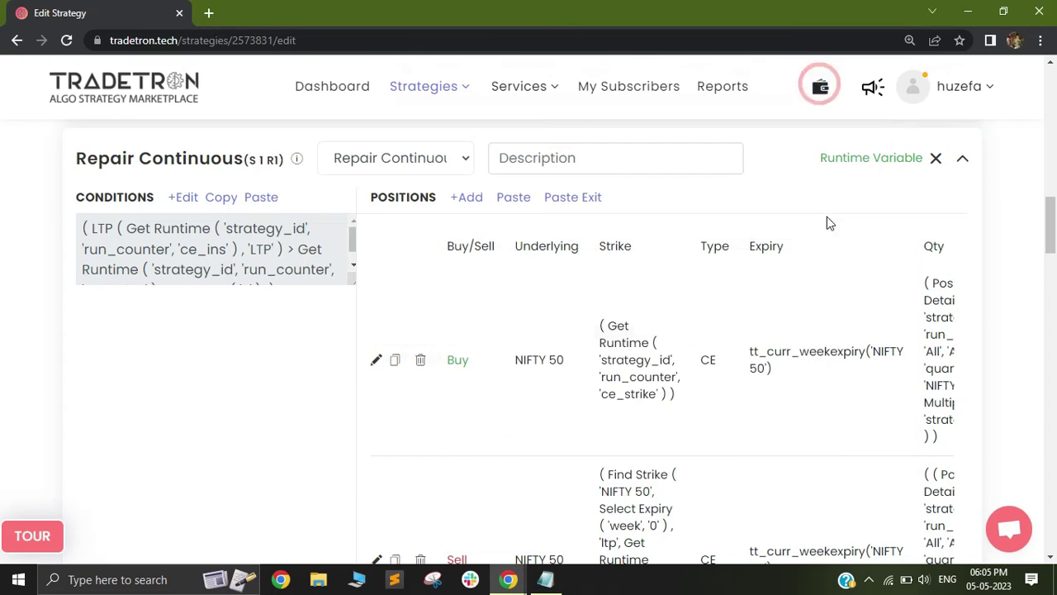
click(897, 158)
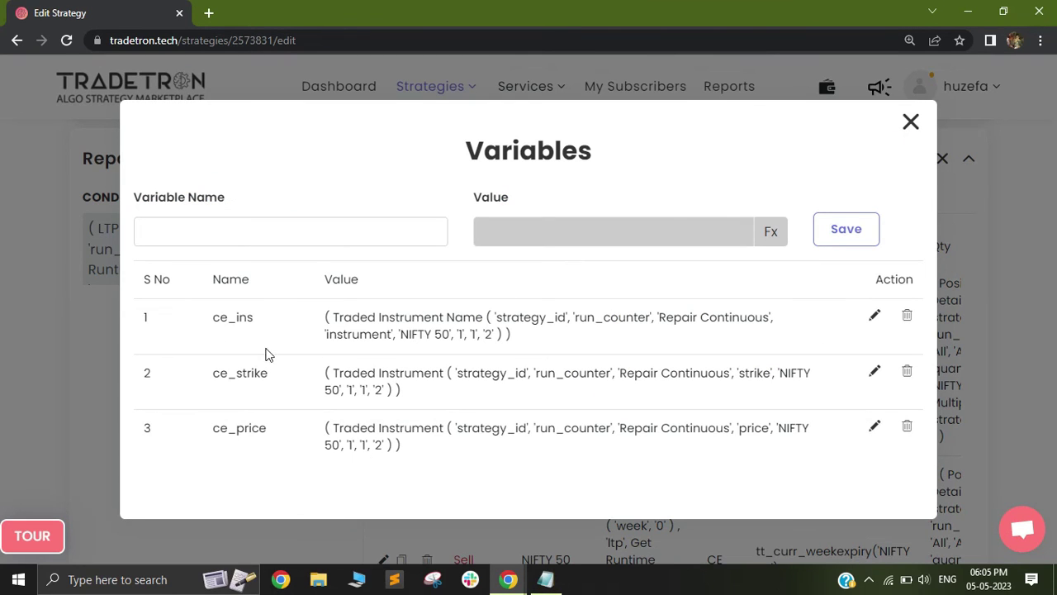
drag(192, 323, 254, 322)
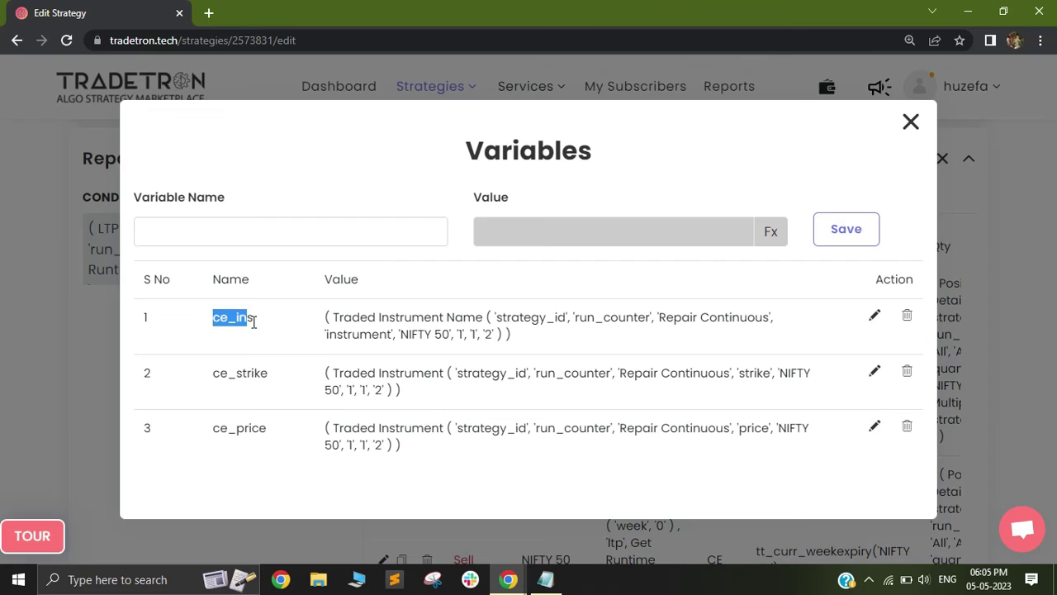
drag(214, 373, 262, 376)
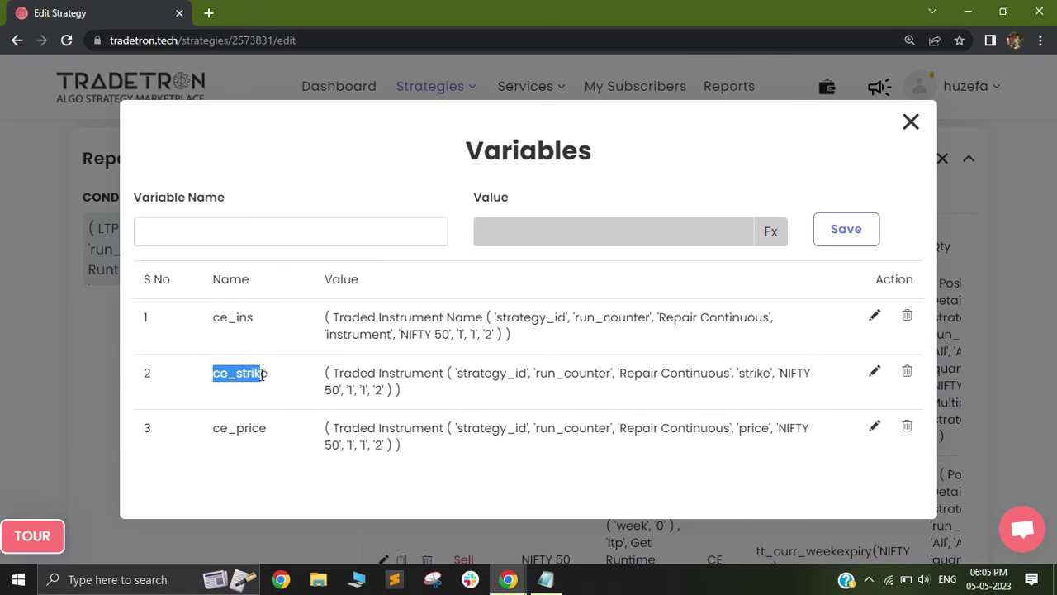
drag(204, 429, 272, 438)
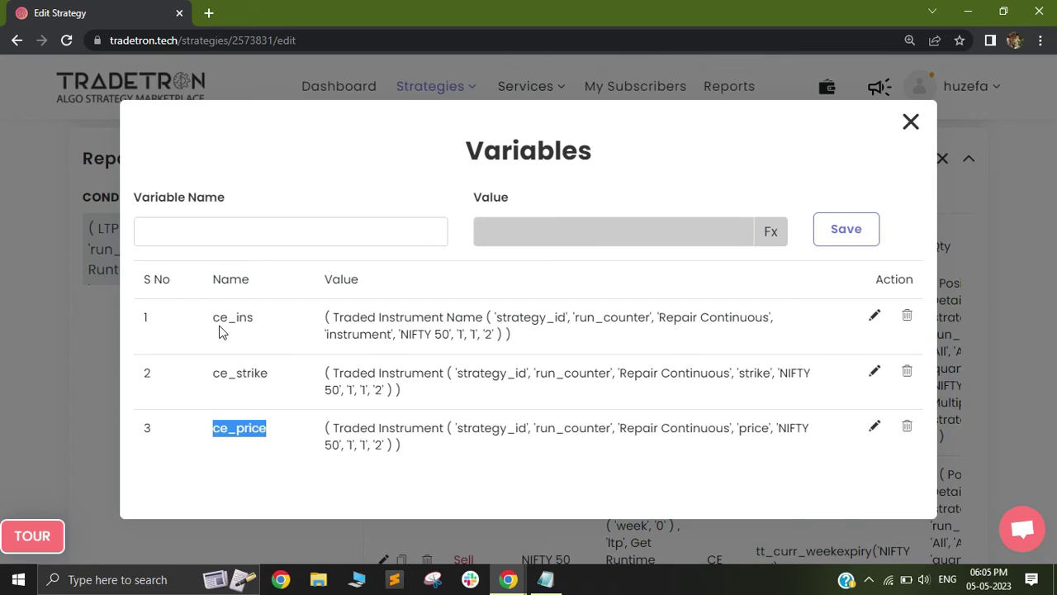
drag(214, 323, 256, 325)
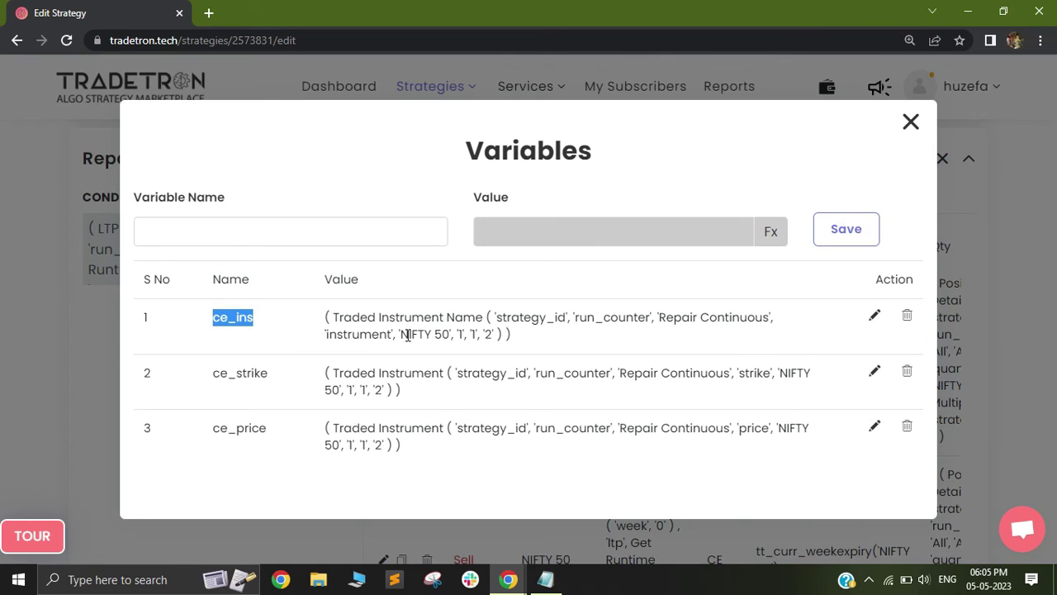
click(259, 318)
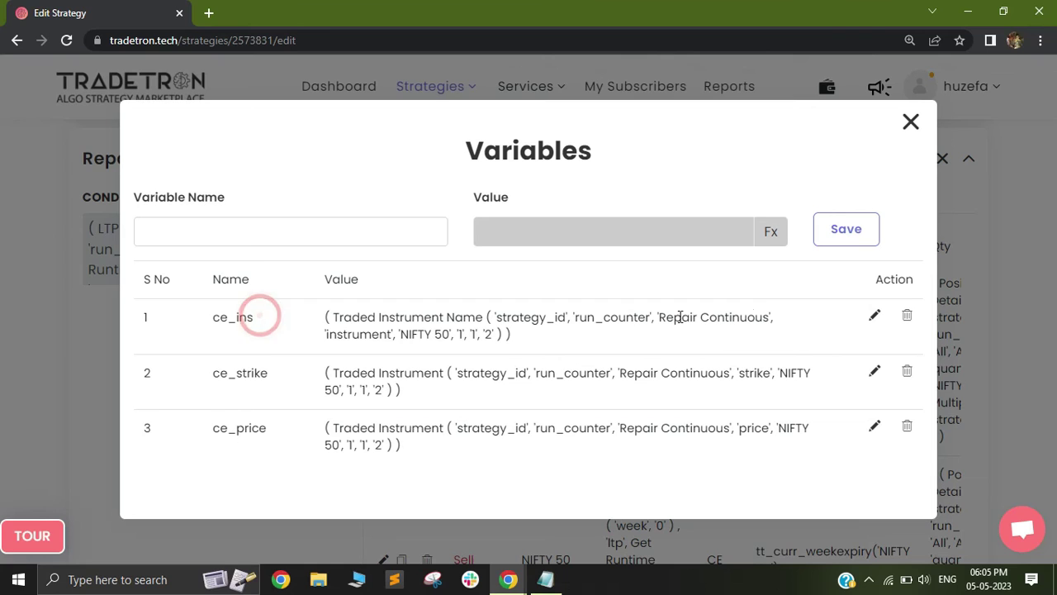
Inspect the ce_ins variable's Traded Instrument Name parameters, including set, condition and leg numbers, and close the Formula Builder without submitting
click(875, 315)
click(771, 231)
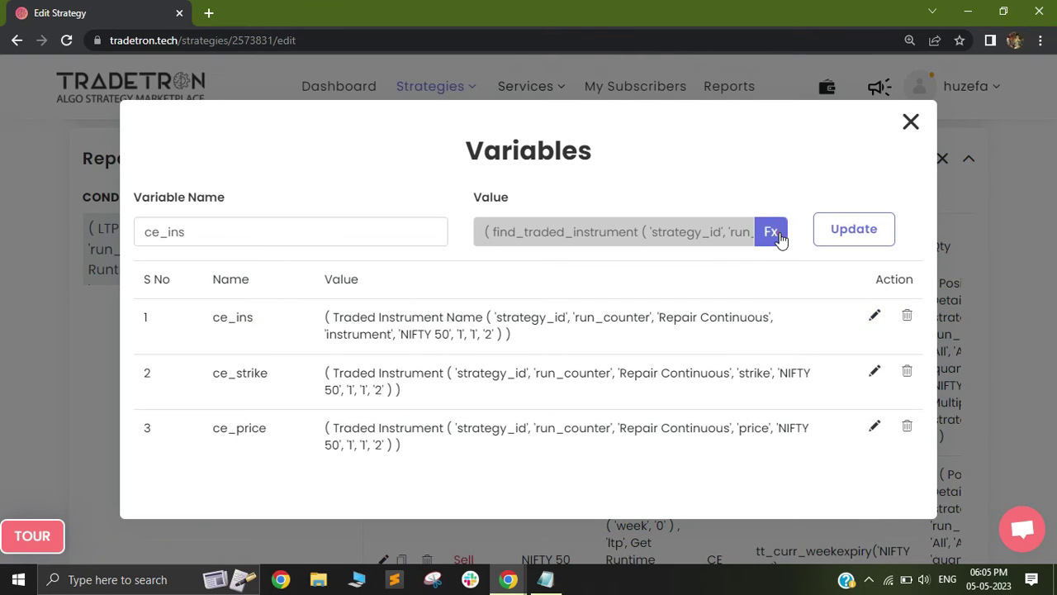
click(400, 235)
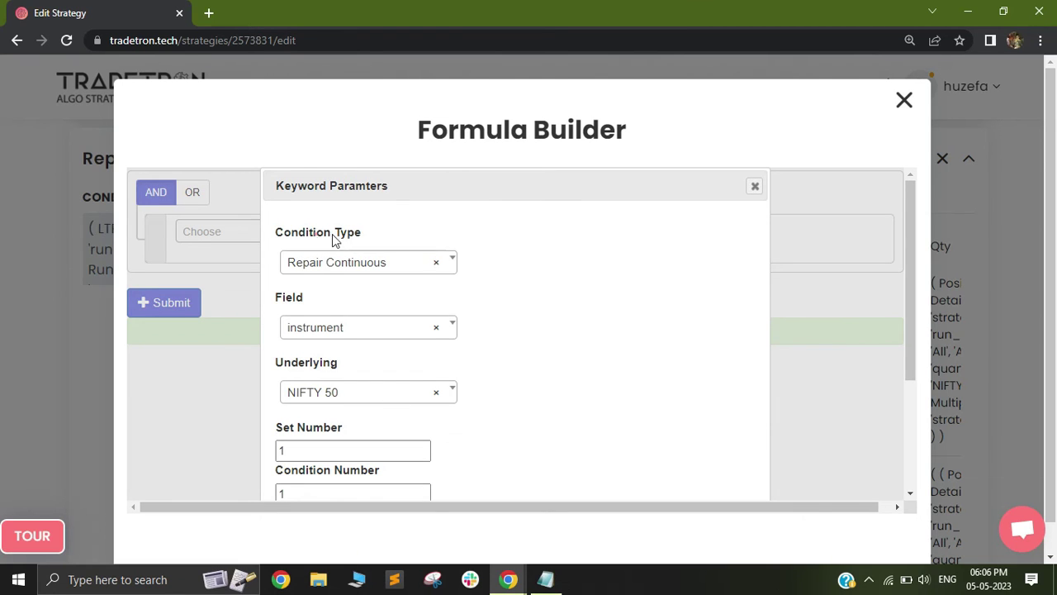
drag(318, 234, 847, 302)
drag(912, 285, 901, 387)
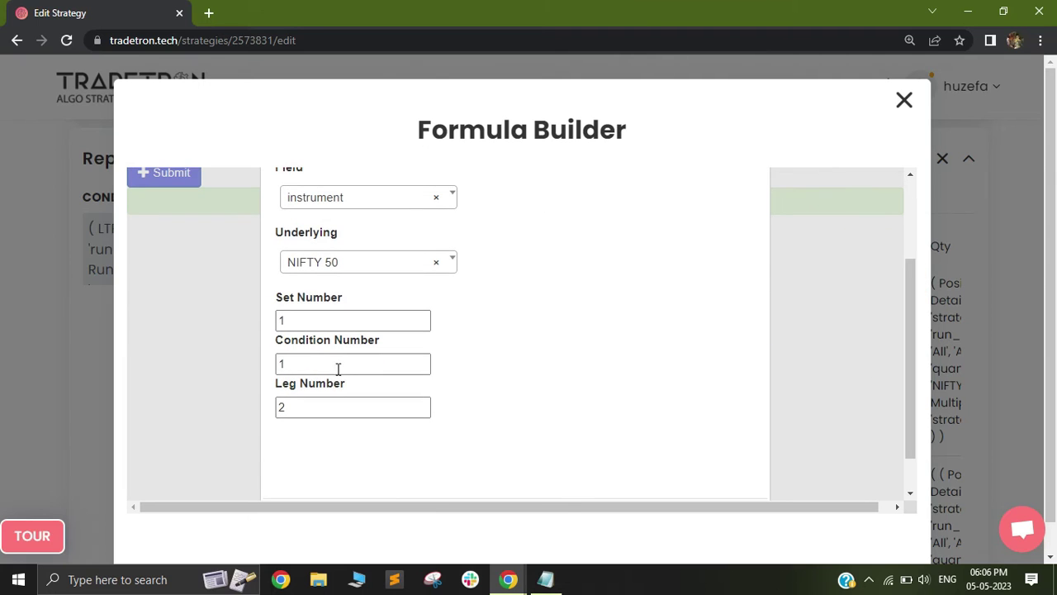
drag(283, 298, 305, 317)
click(305, 316)
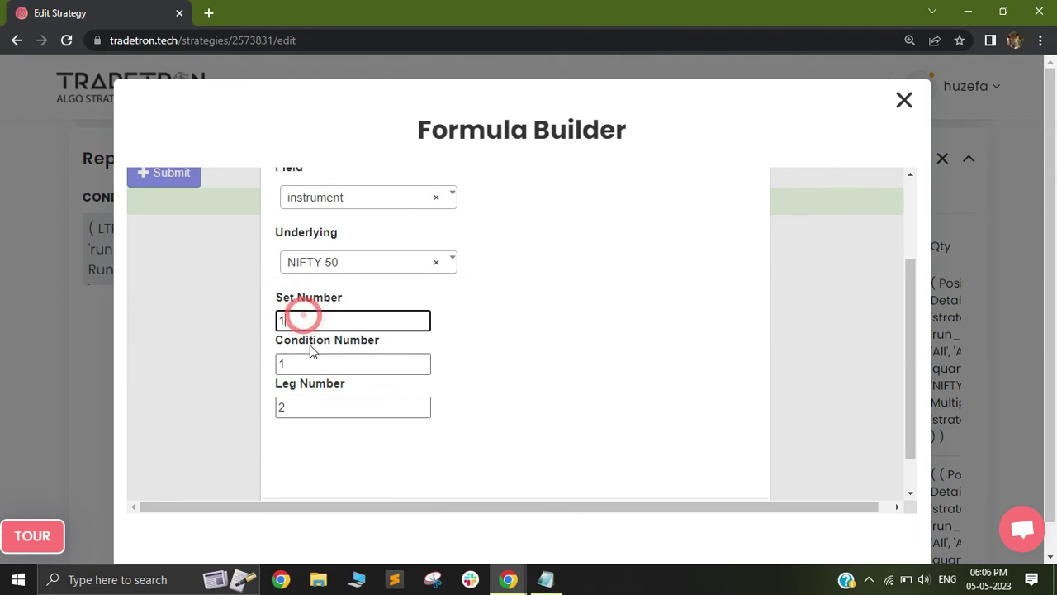
click(313, 361)
click(313, 405)
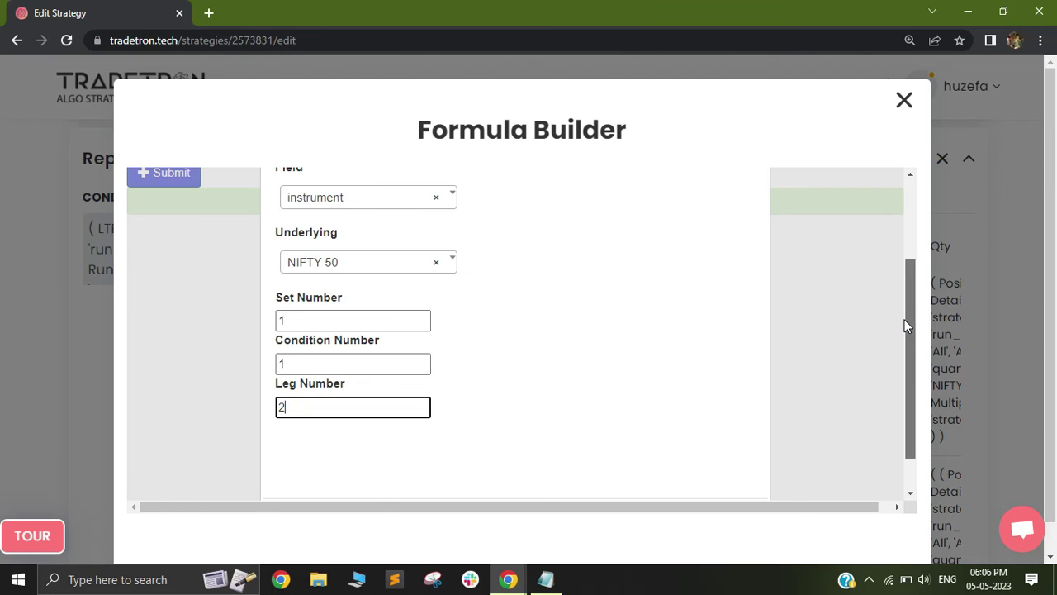
drag(905, 324, 909, 250)
click(906, 100)
Load the ce_strike variable for editing, view its Traded Instrument formula, and close the Formula Builder
drag(218, 378, 261, 378)
click(875, 371)
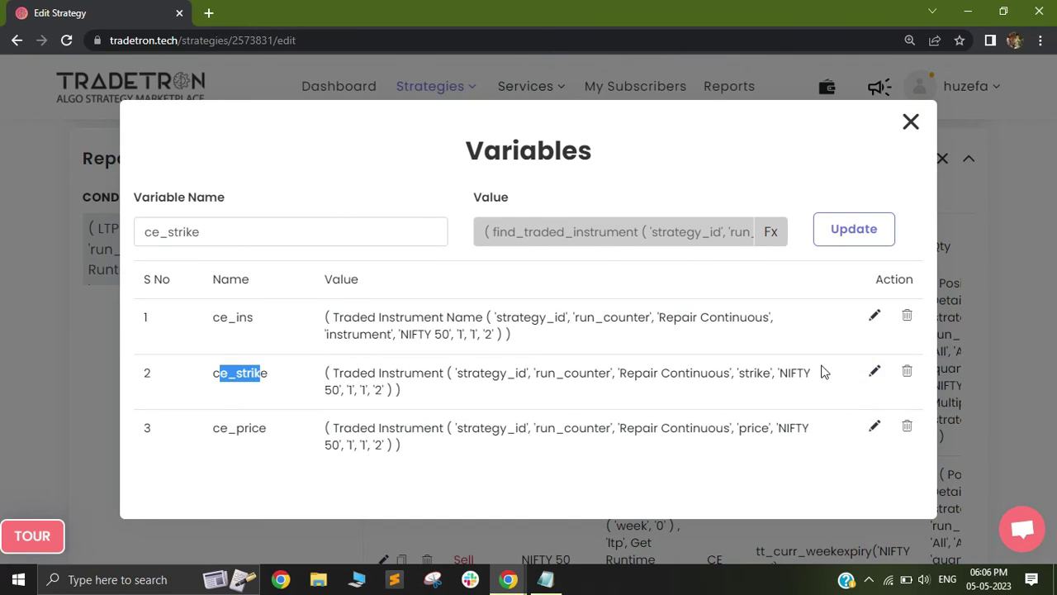
click(764, 231)
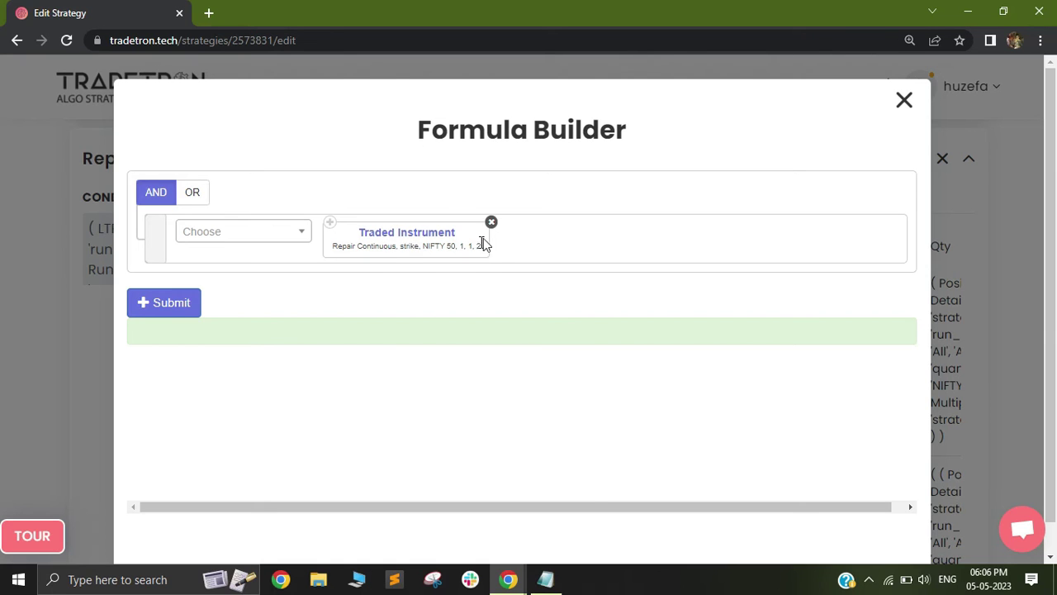
click(902, 101)
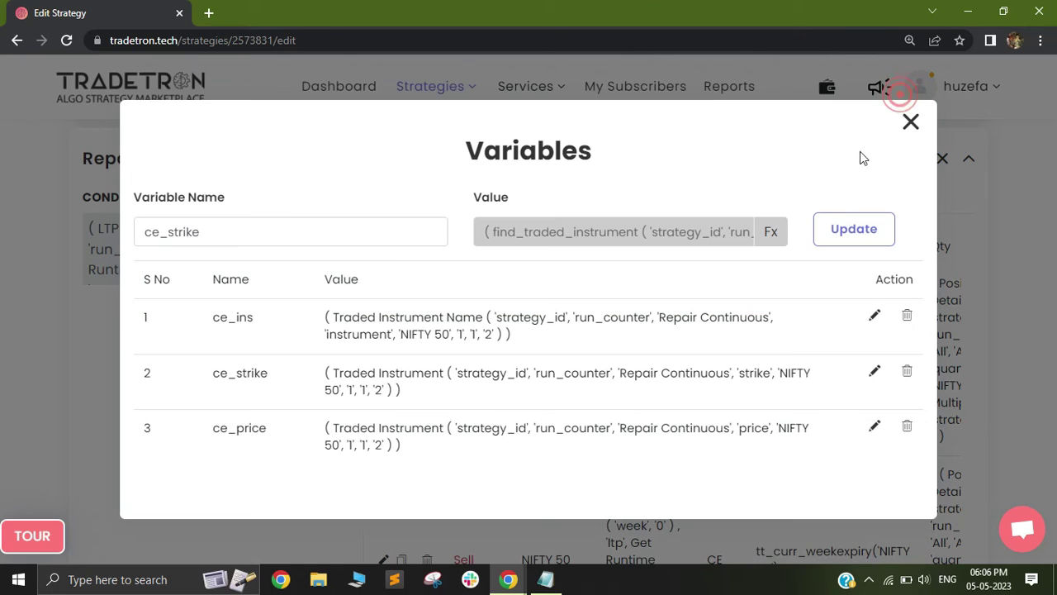
View the ce_price variable's Traded Instrument formula, update the variable, and close the Variables dialog
double_click(211, 431)
click(873, 425)
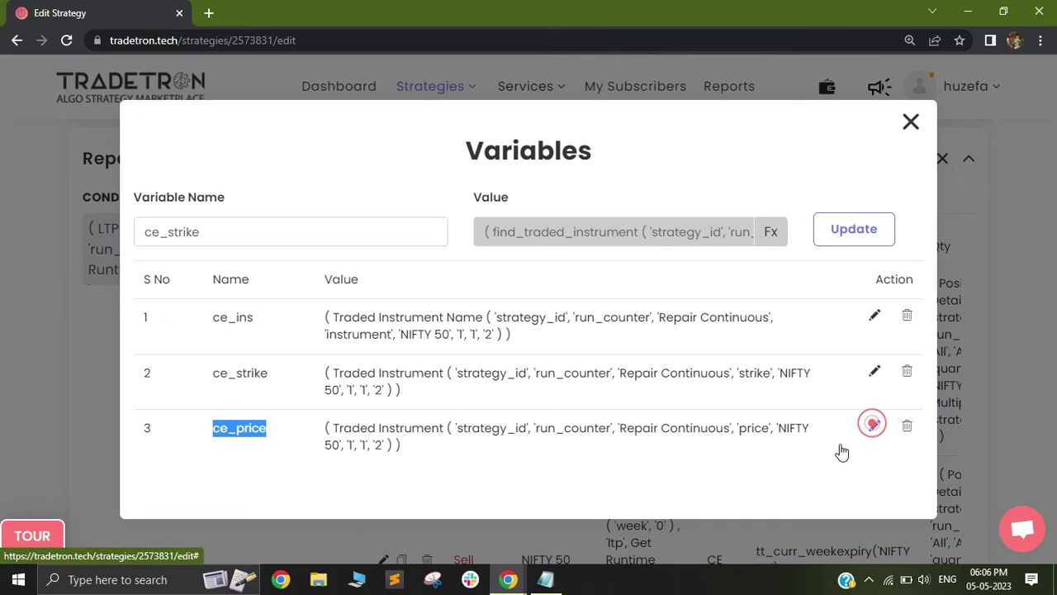
click(874, 427)
click(771, 231)
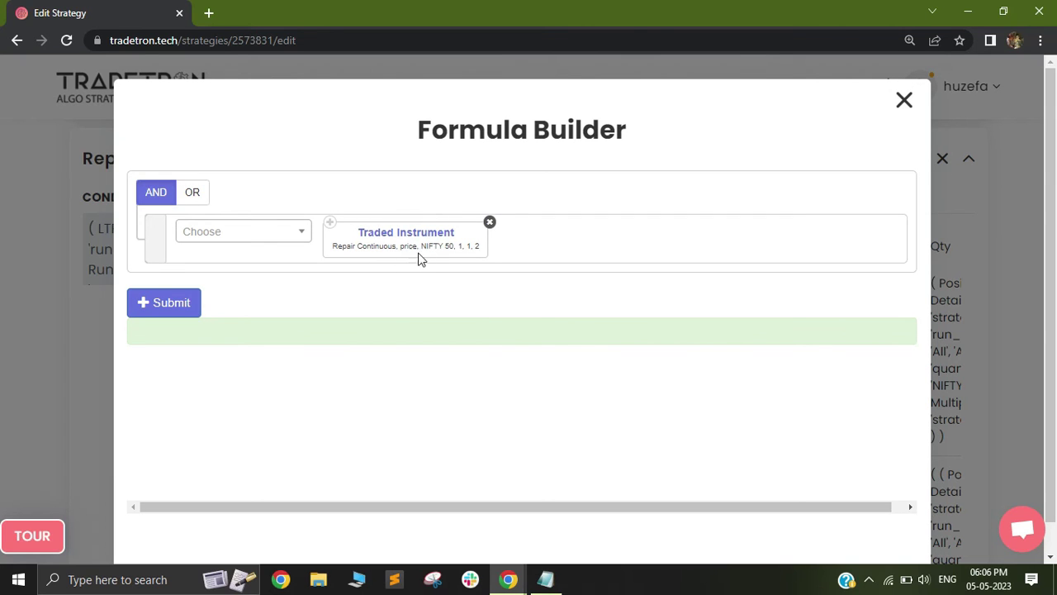
click(904, 100)
click(854, 229)
click(908, 121)
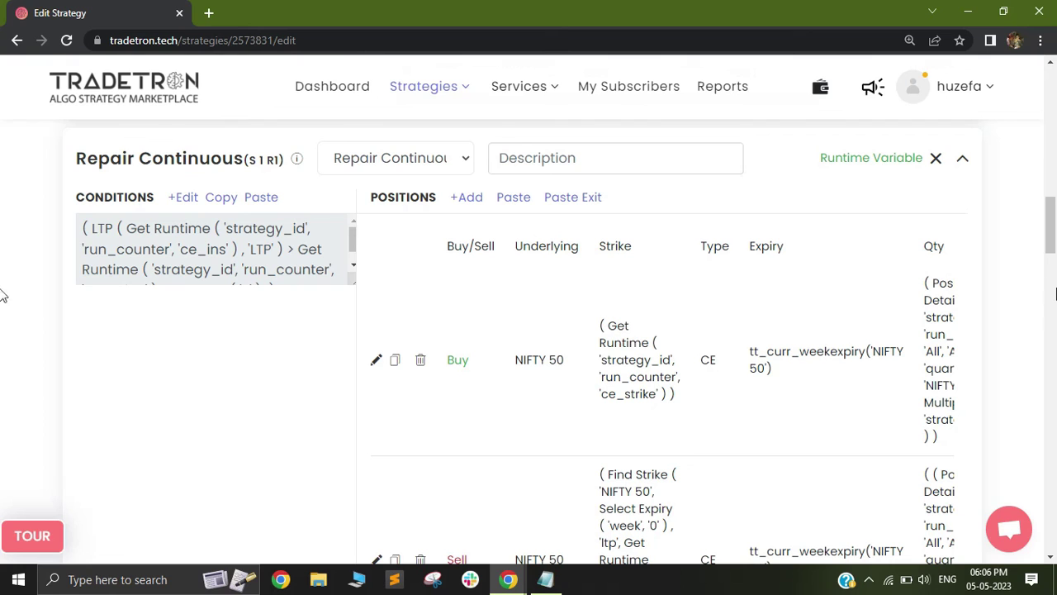
Examine the Repair Continuous S 1 R2 condition comparing the pe_ins LTP with pe_price, and close the Condition Builder without submitting
scroll(1053, 251, down, 1)
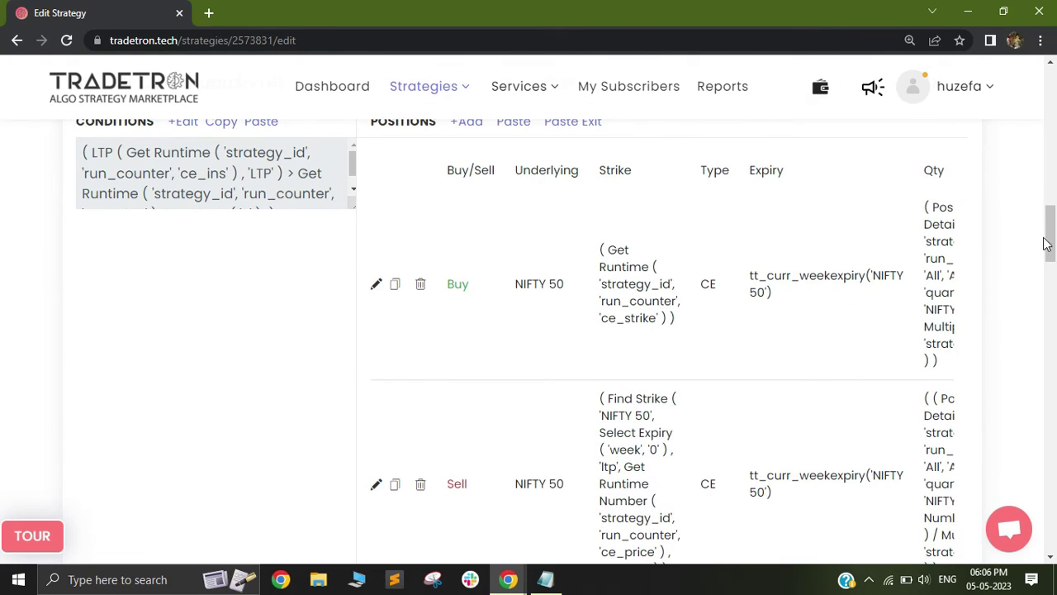
scroll(2, 248, down, 3)
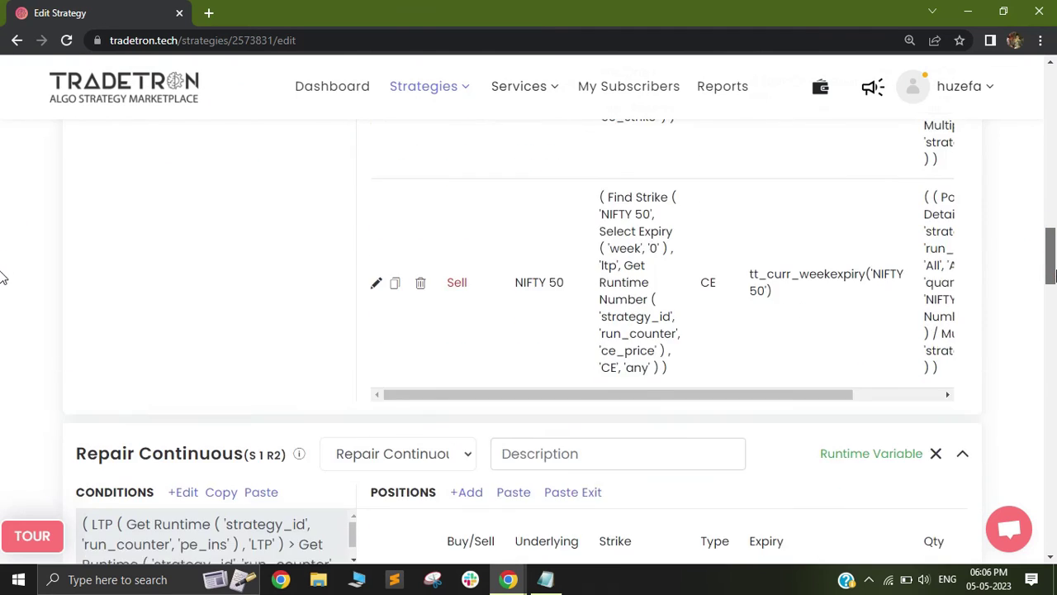
scroll(3, 278, down, 2)
click(186, 321)
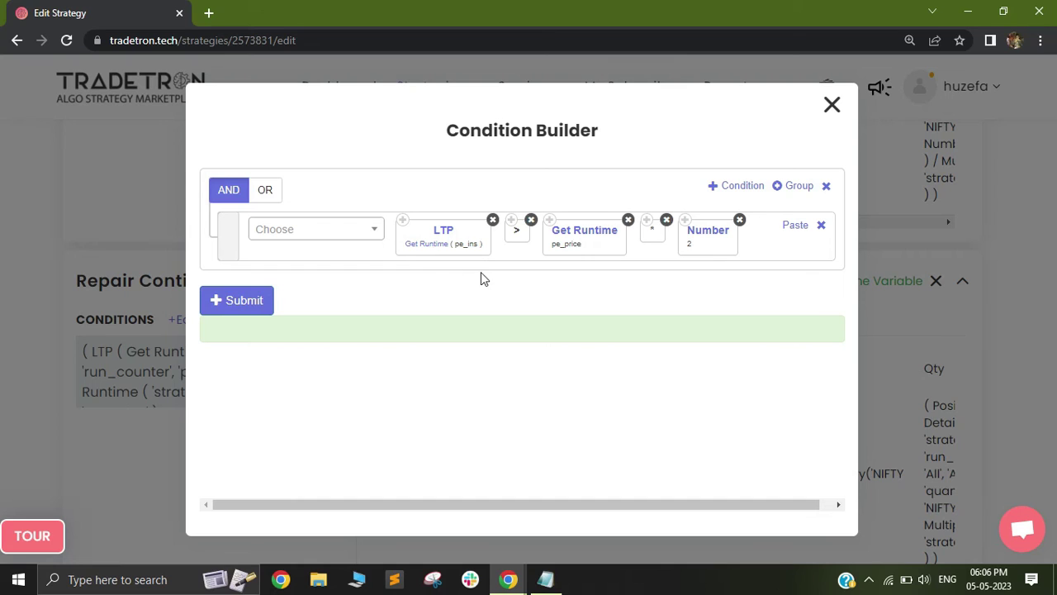
click(909, 39)
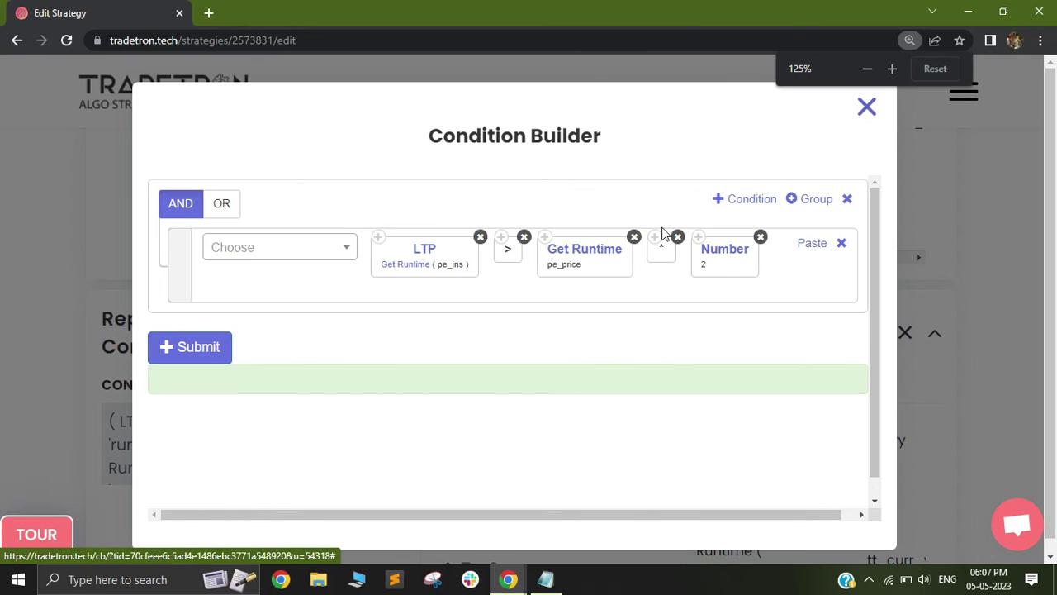
click(866, 109)
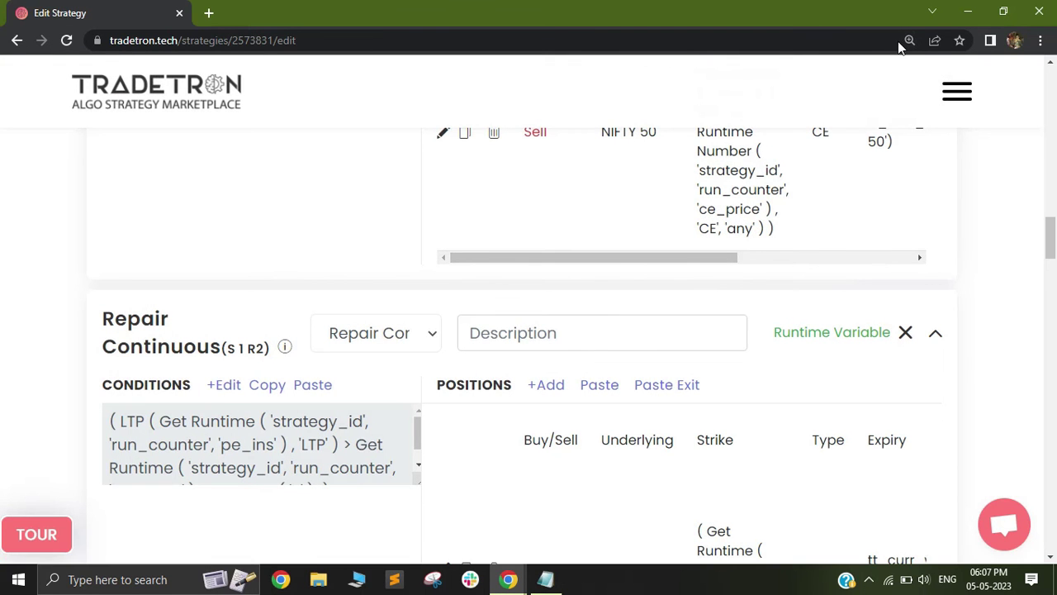
click(910, 40)
click(867, 69)
Inspect the strike and quantity formulas of the S 1 R2 Buy put position, and close the Position builder without updating
scroll(578, 330, down, 3)
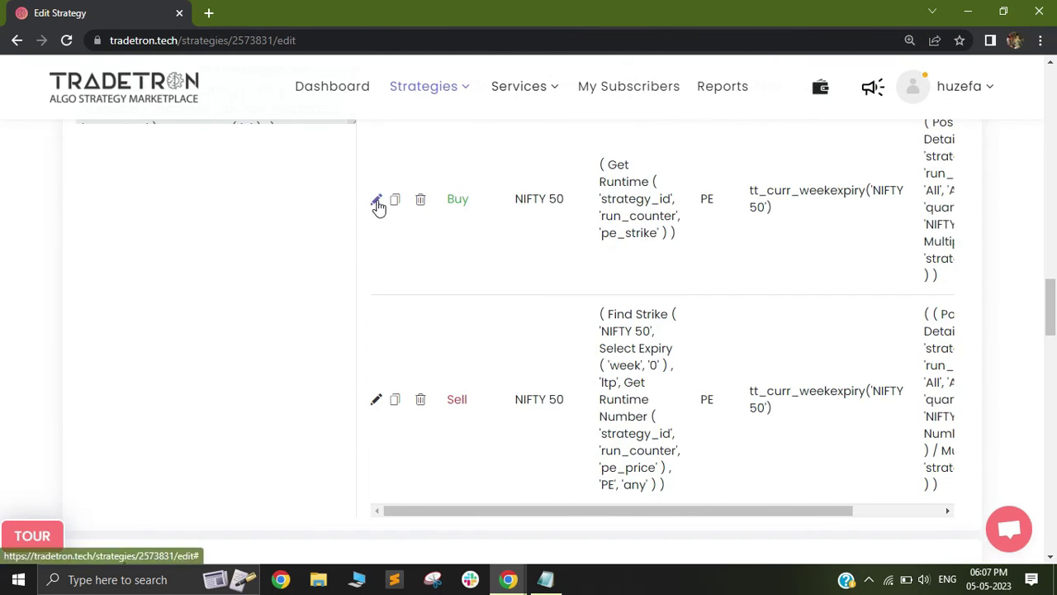
click(377, 203)
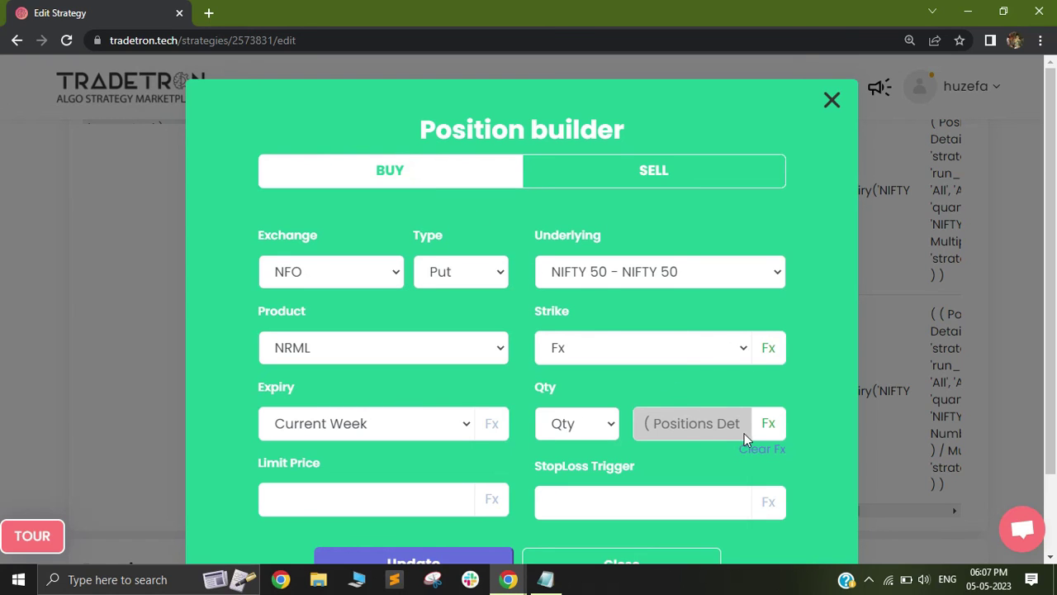
click(767, 348)
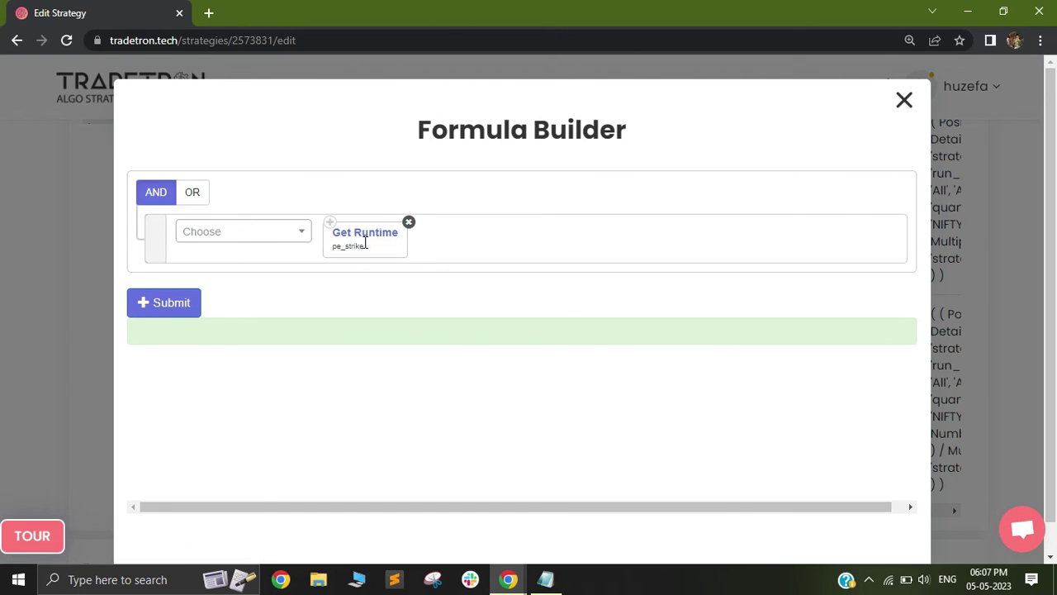
click(903, 101)
click(768, 423)
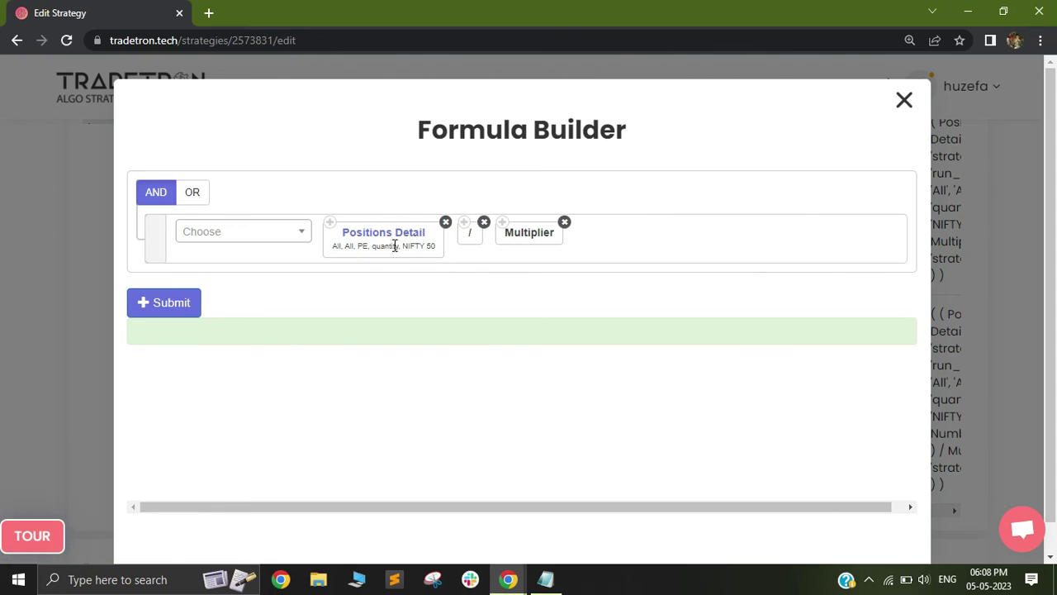
click(903, 99)
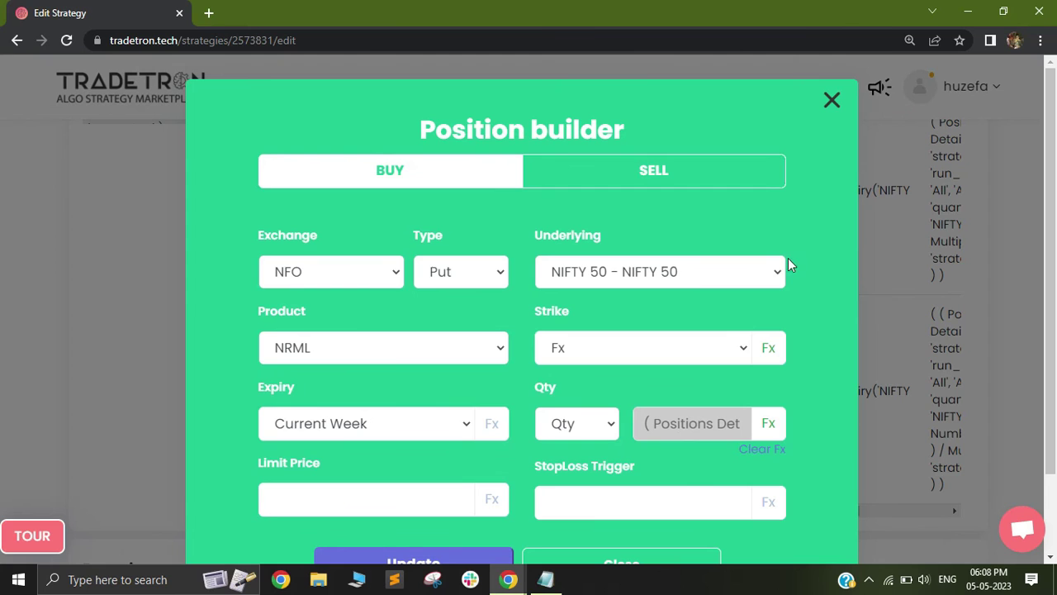
click(831, 103)
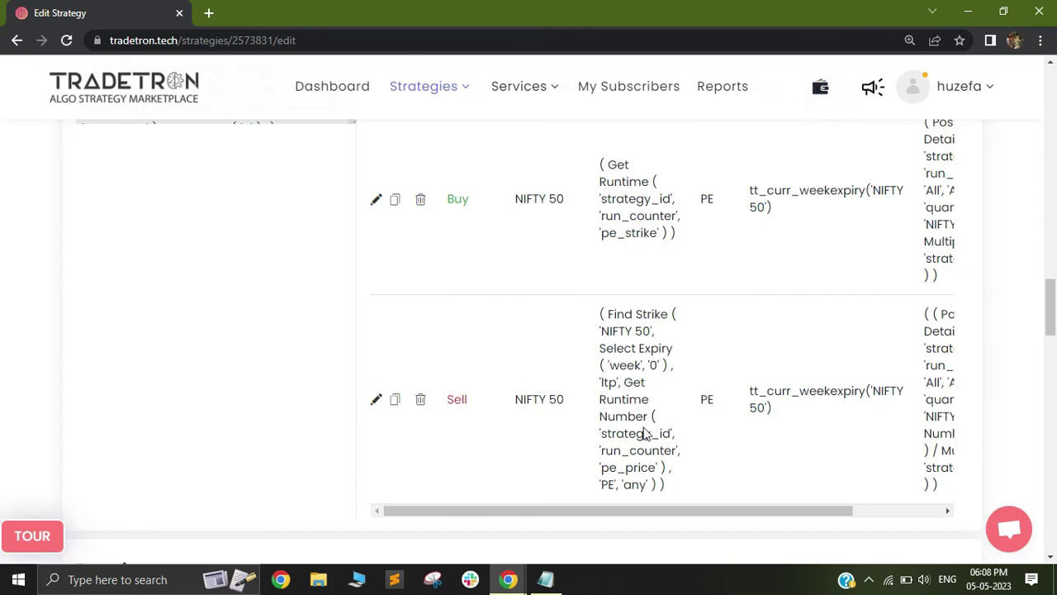
Examine the Find Strike parameters in the strike formula of the S 1 R2 Sell put position, and close its Formula Builder
click(376, 400)
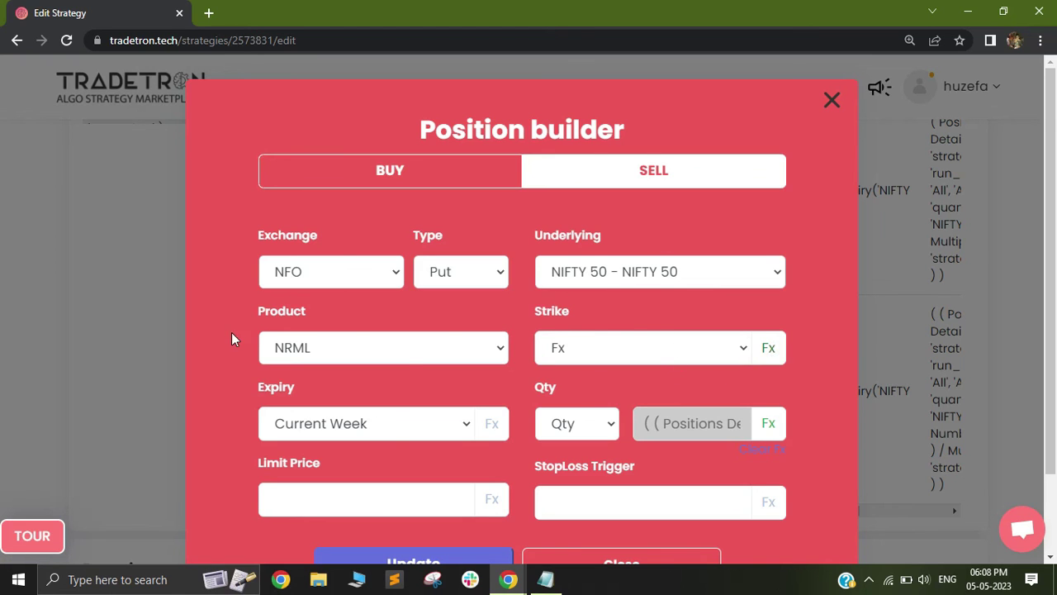
click(768, 347)
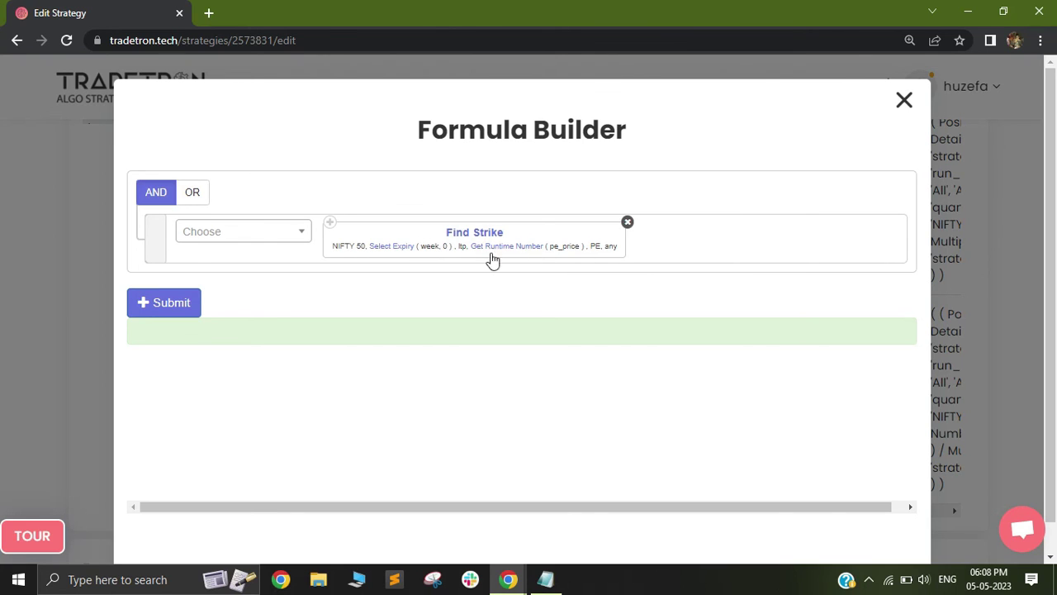
click(466, 234)
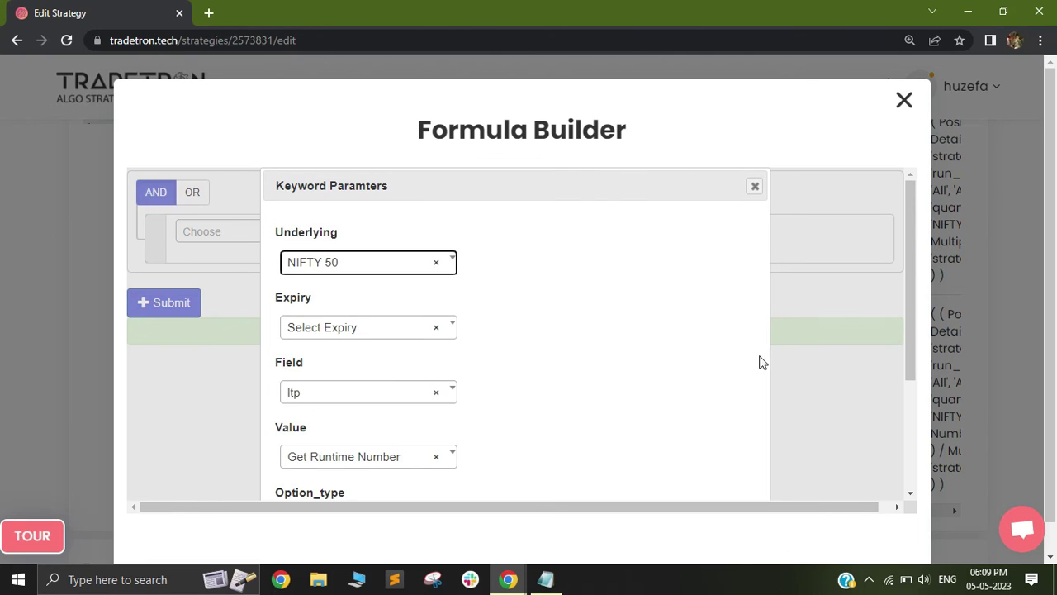
drag(905, 306, 900, 354)
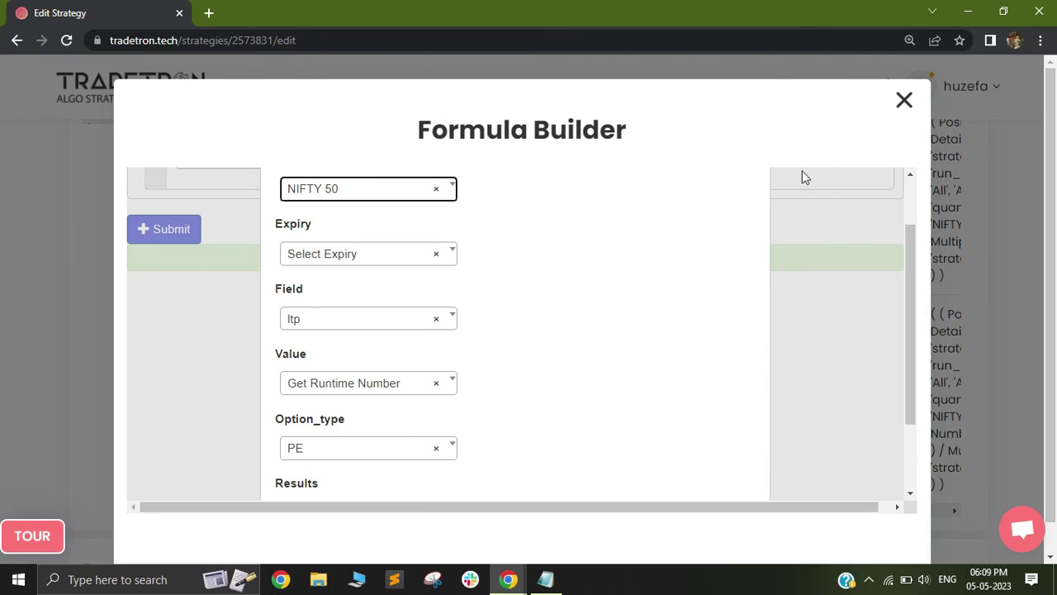
drag(907, 288, 907, 301)
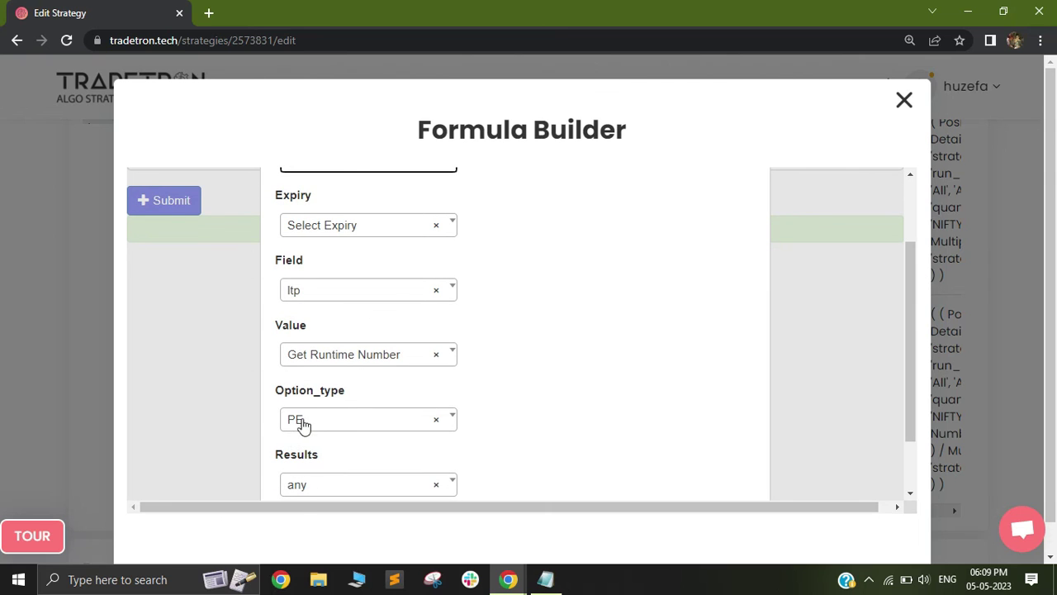
drag(908, 303, 914, 176)
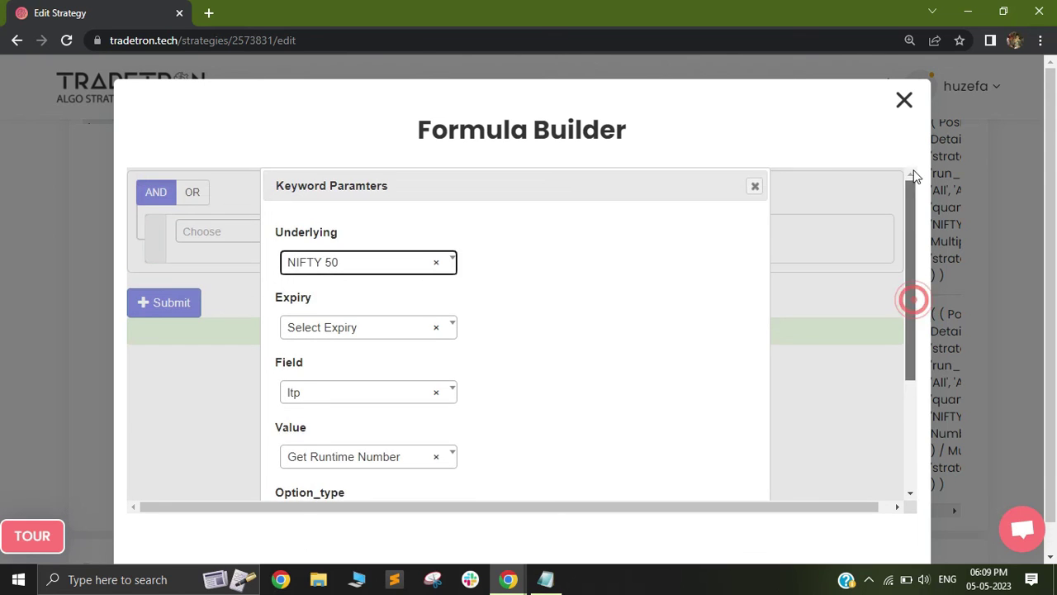
click(754, 186)
click(903, 100)
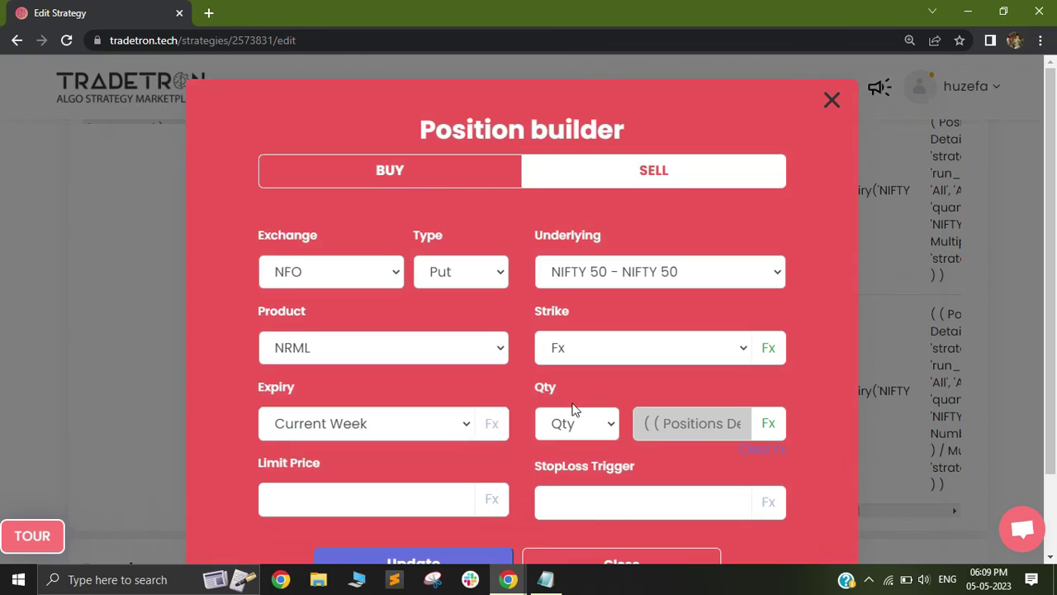
Inspect the Sell put position's quantity formula and its Positions Detail parameters, and close the Position builder without updating
click(767, 423)
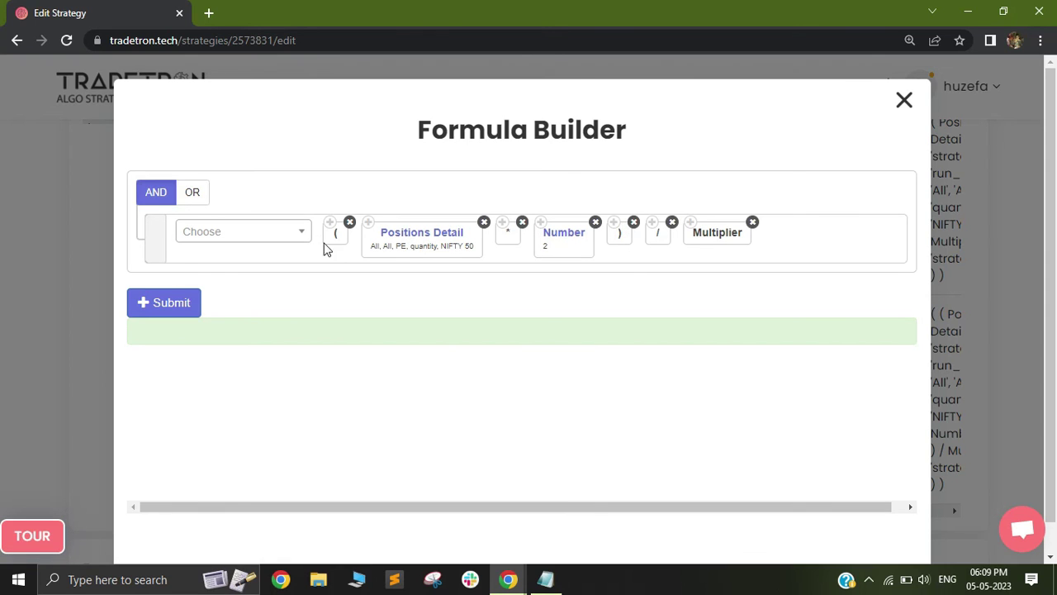
click(407, 235)
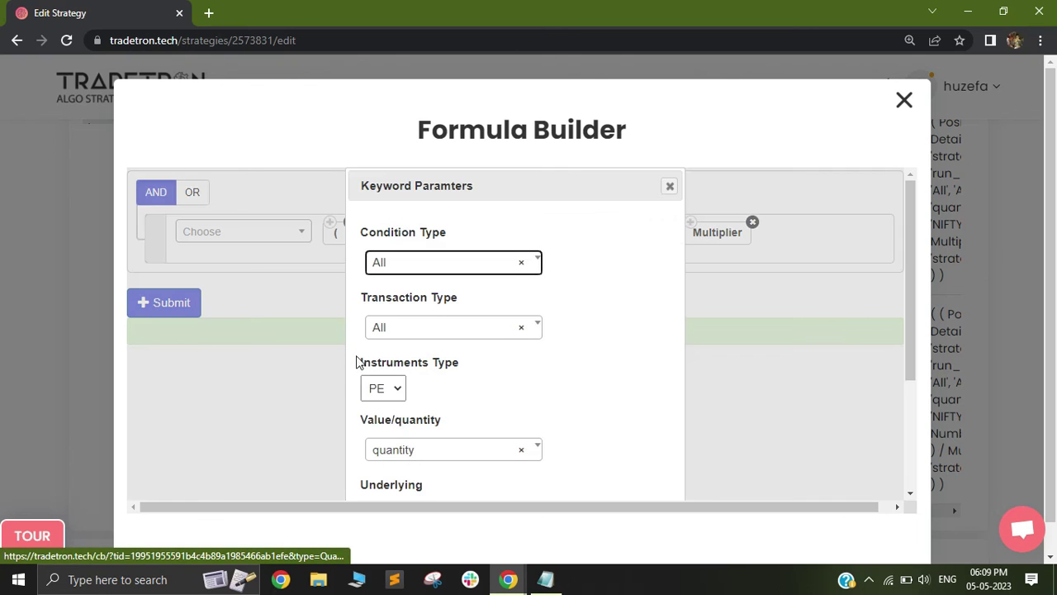
click(669, 186)
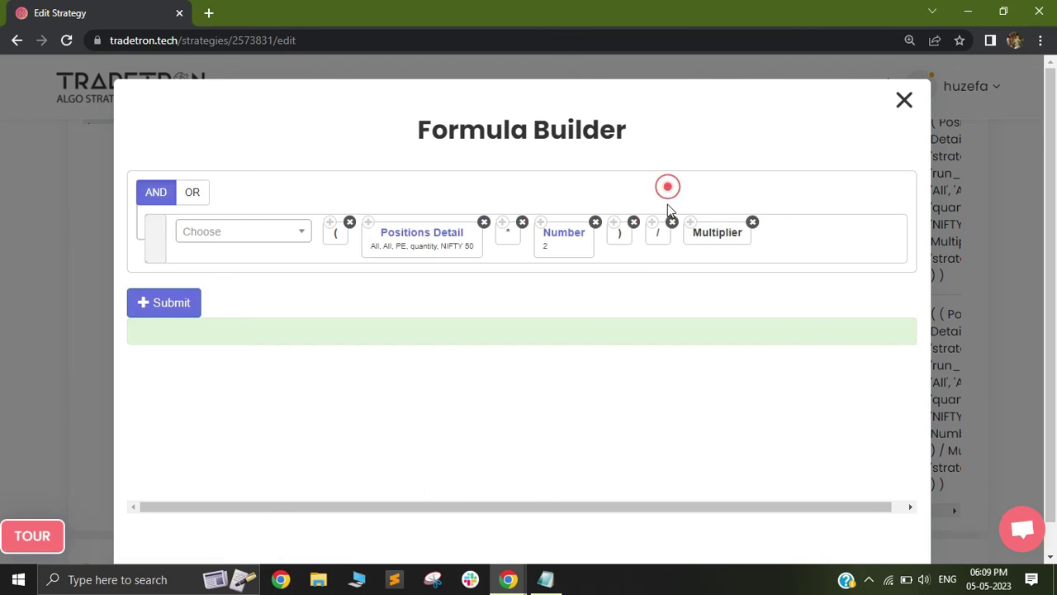
click(904, 100)
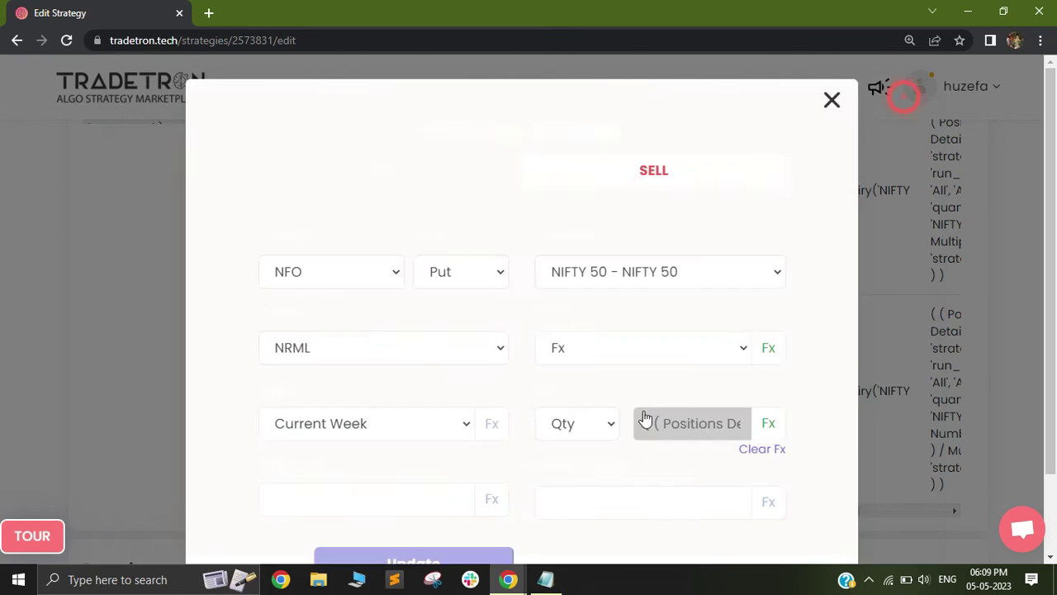
click(647, 561)
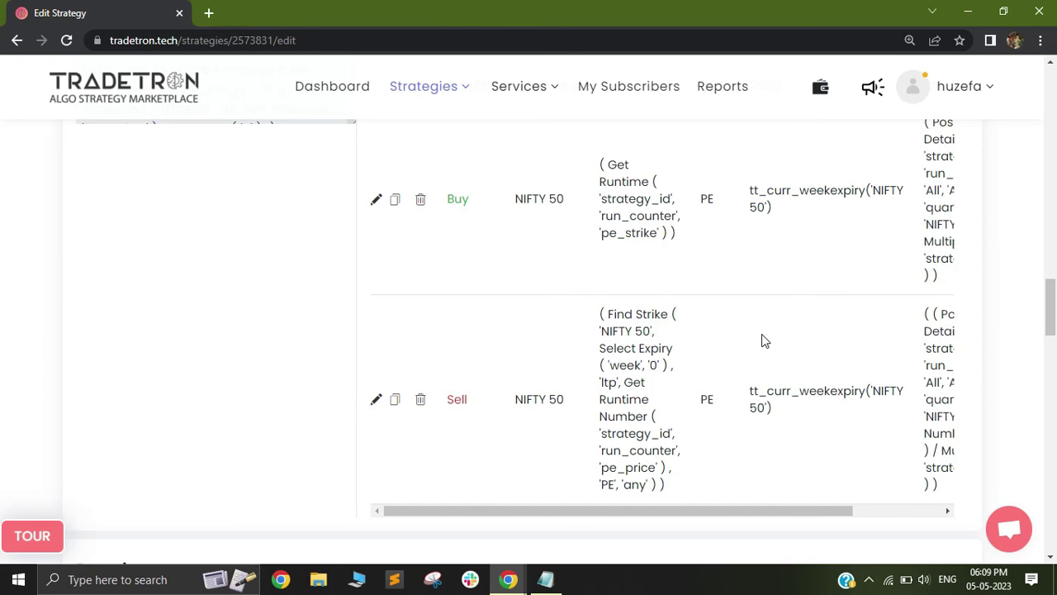
View the Universal Exit condition on current week expiry and time, and close the Condition Builder without submitting
drag(1052, 308, 1052, 357)
click(350, 365)
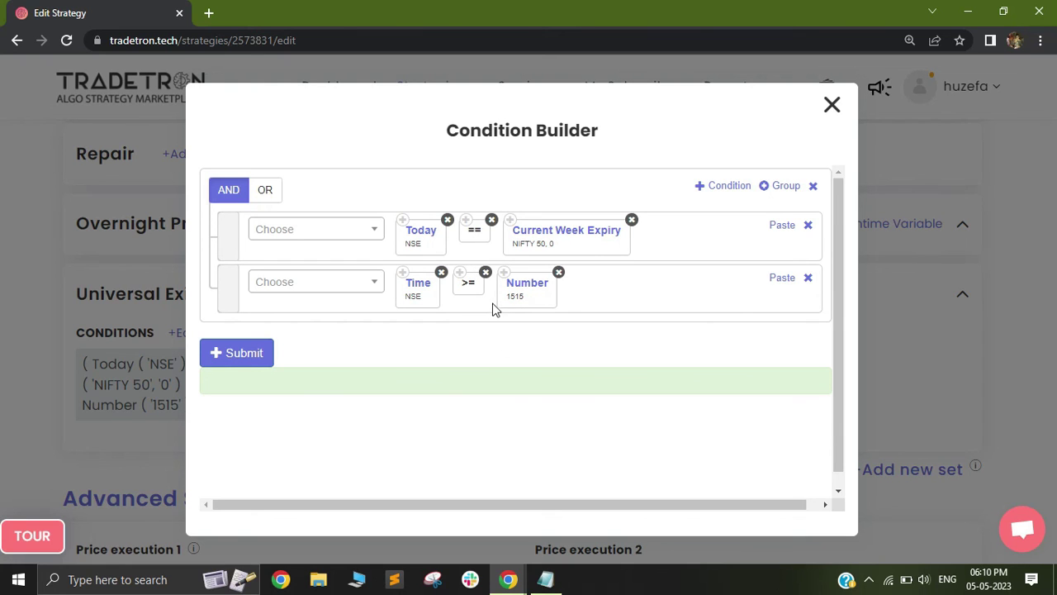
click(829, 104)
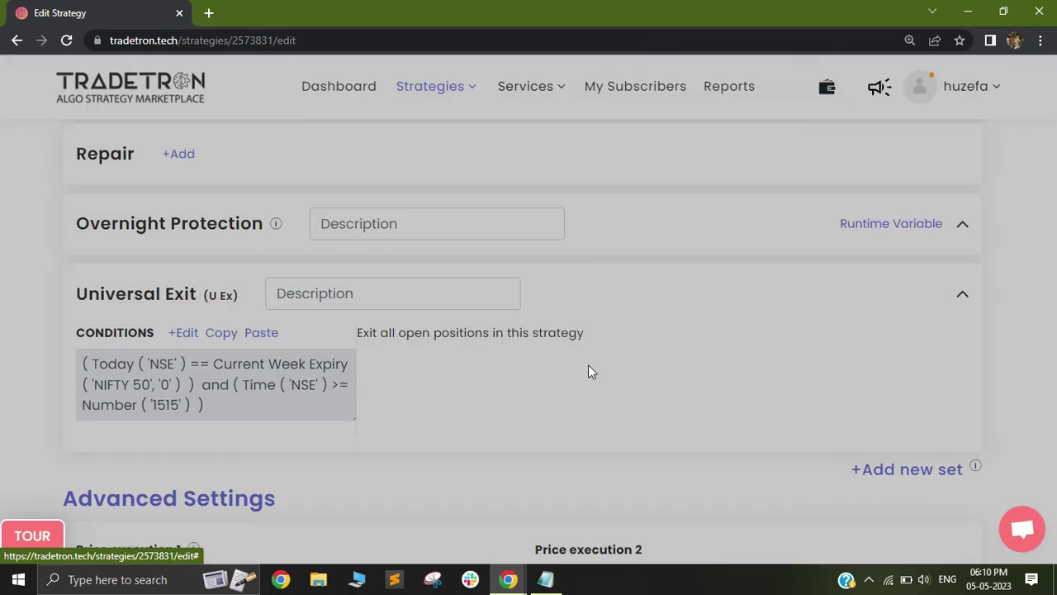